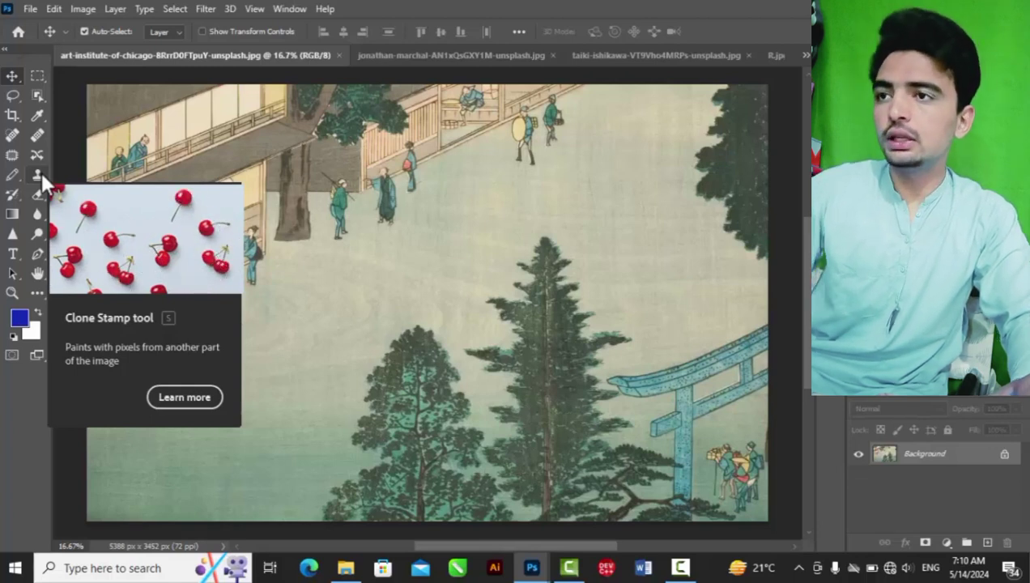
# - Capture the cherry picture from the tooltip as a screen snip and open it
pyautogui.press('shift+super+s')
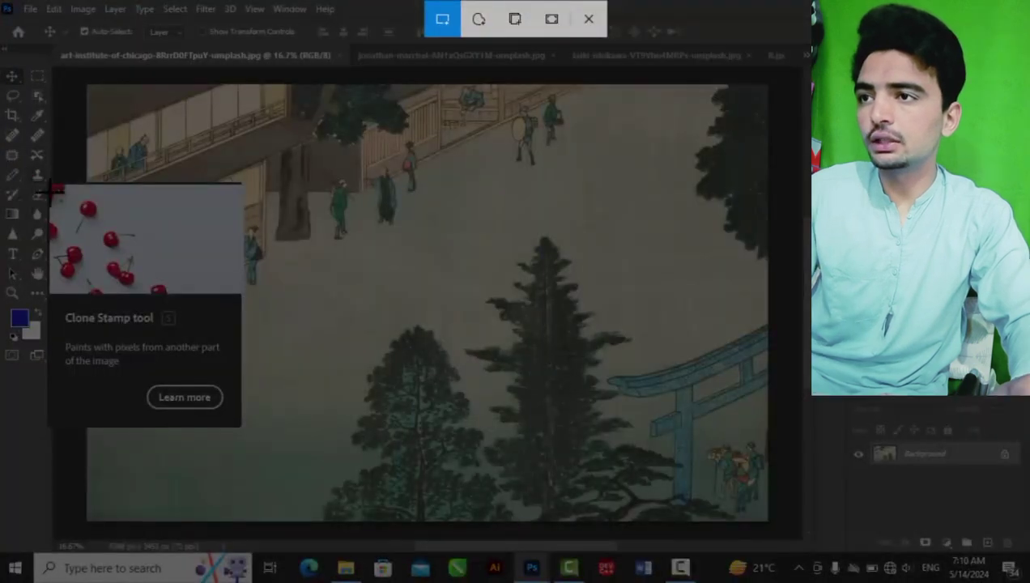
pyautogui.moveTo(50, 185); pyautogui.dragTo(240, 294)
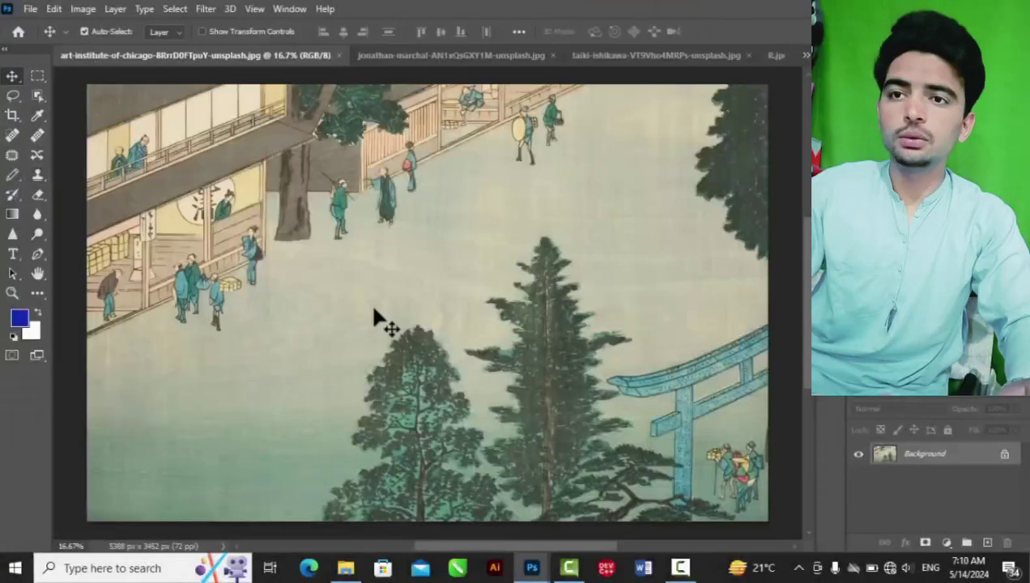
pyautogui.click(859, 441)
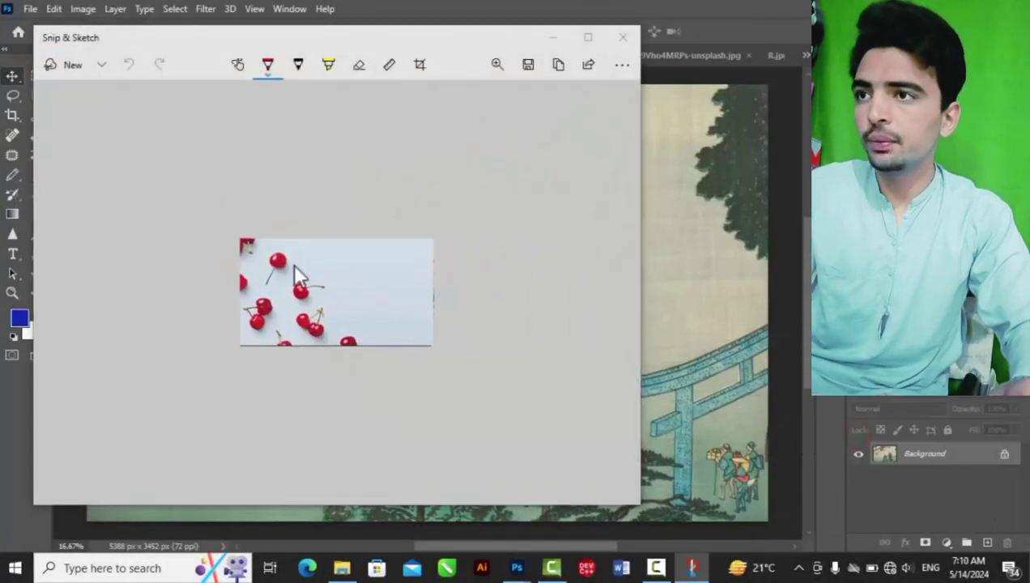
# - Save the snip as a PNG on the Desktop, then close Snip & Sketch
pyautogui.hotkey('ctrl', 's')
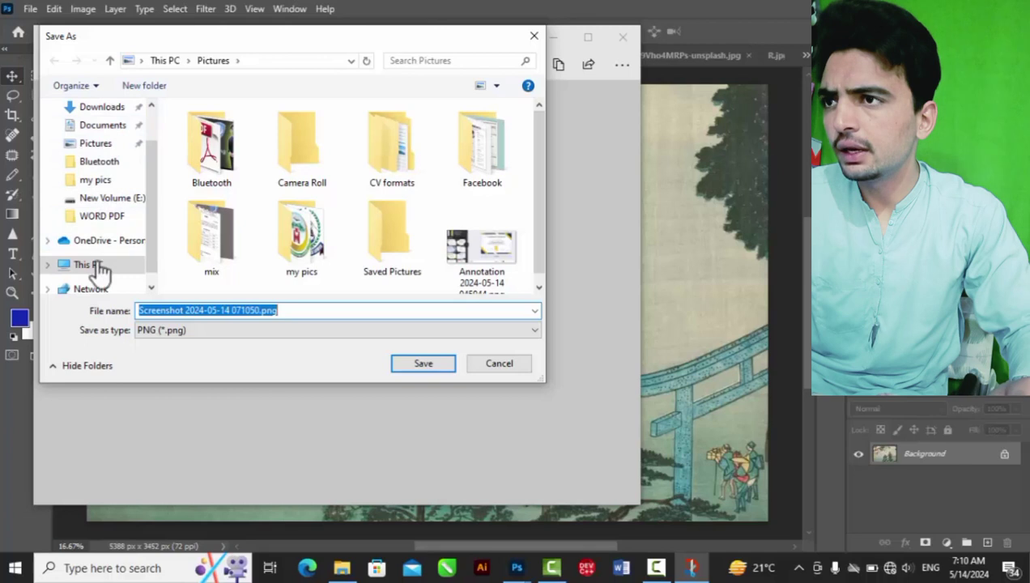
pyautogui.click(107, 147)
pyautogui.click(104, 108)
pyautogui.scroll(1, 107, 130)
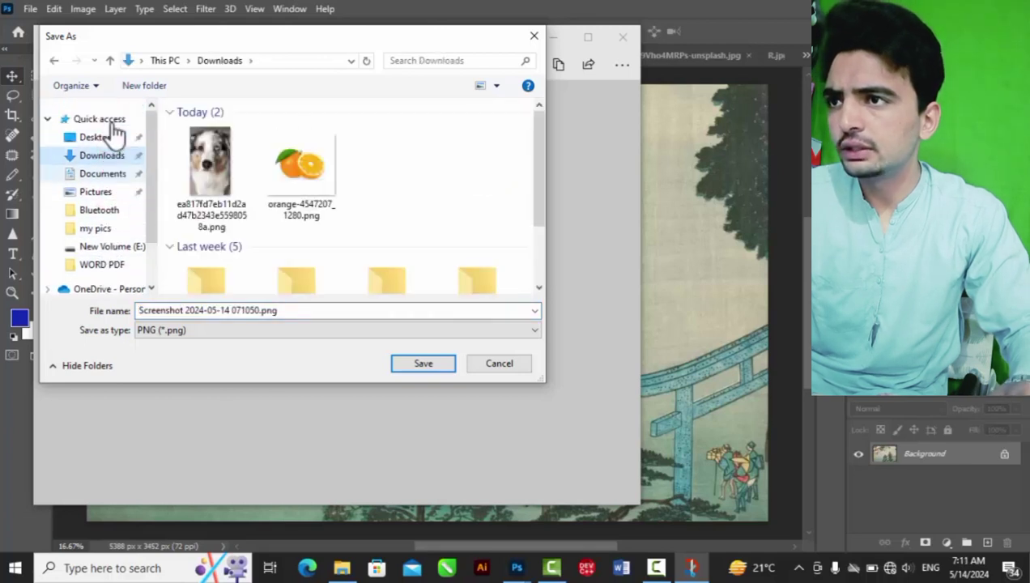
pyautogui.click(107, 137)
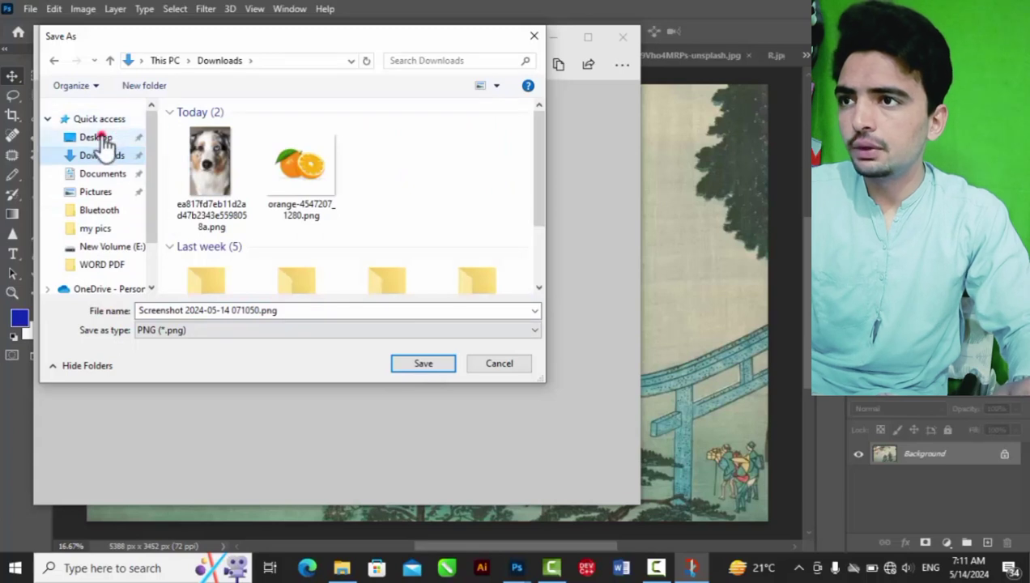
pyautogui.click(99, 137)
pyautogui.click(424, 374)
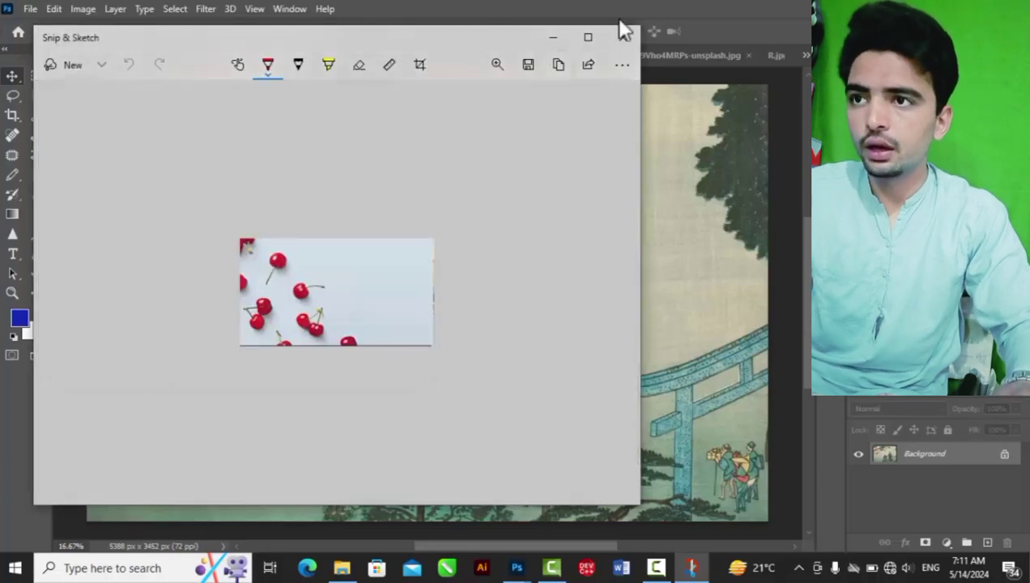
pyautogui.click(623, 38)
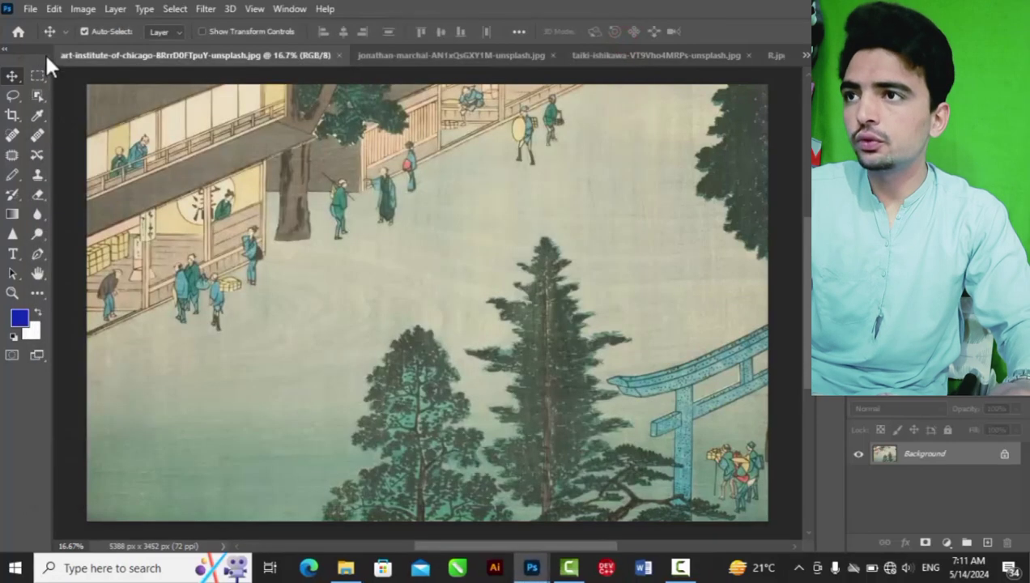
# - Open Screenshot 2024-05-14 071050.png from the Desktop as a Photoshop document
pyautogui.click(29, 9)
pyautogui.click(47, 39)
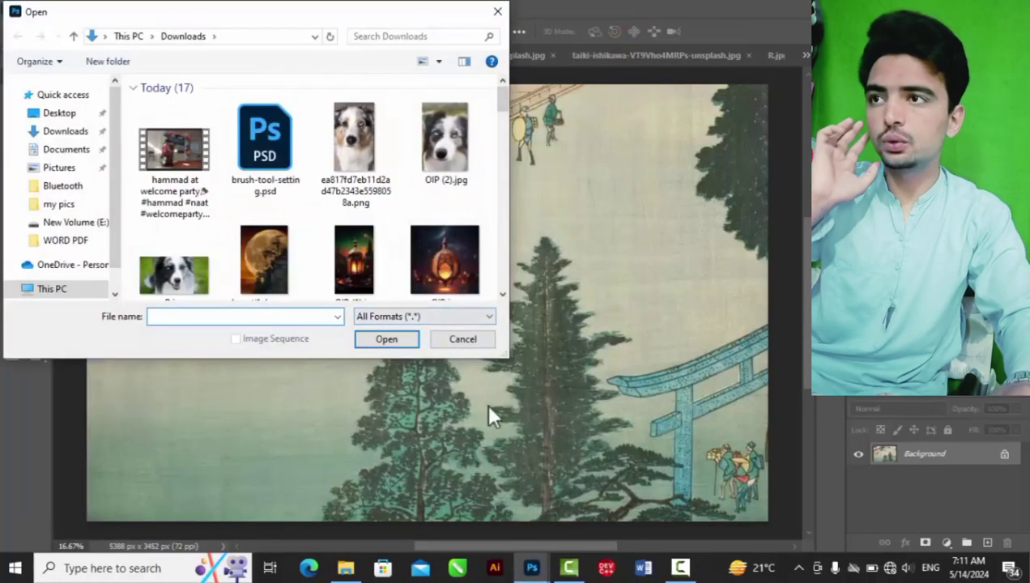
pyautogui.click(57, 113)
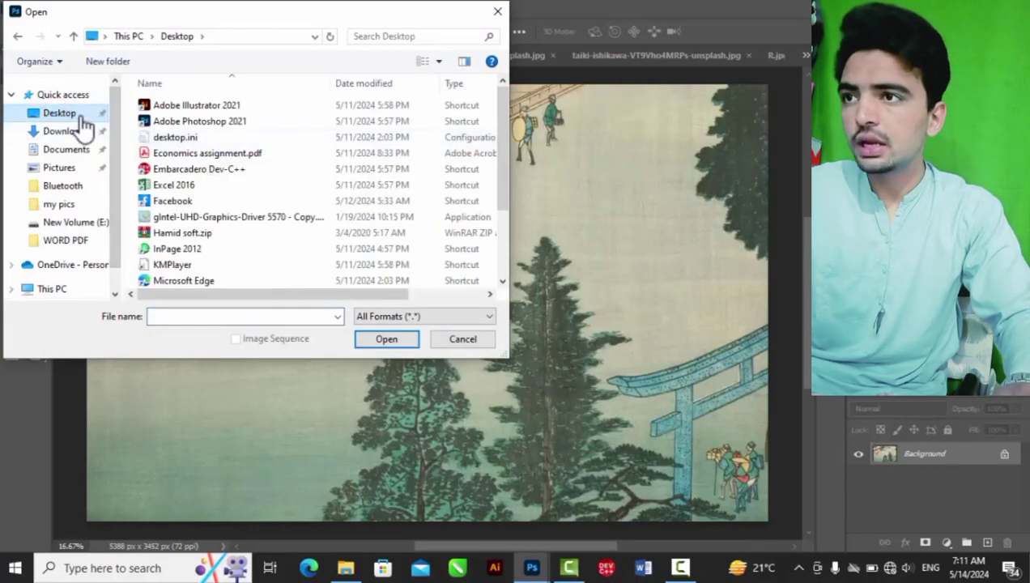
pyautogui.scroll(-2, 366, 317)
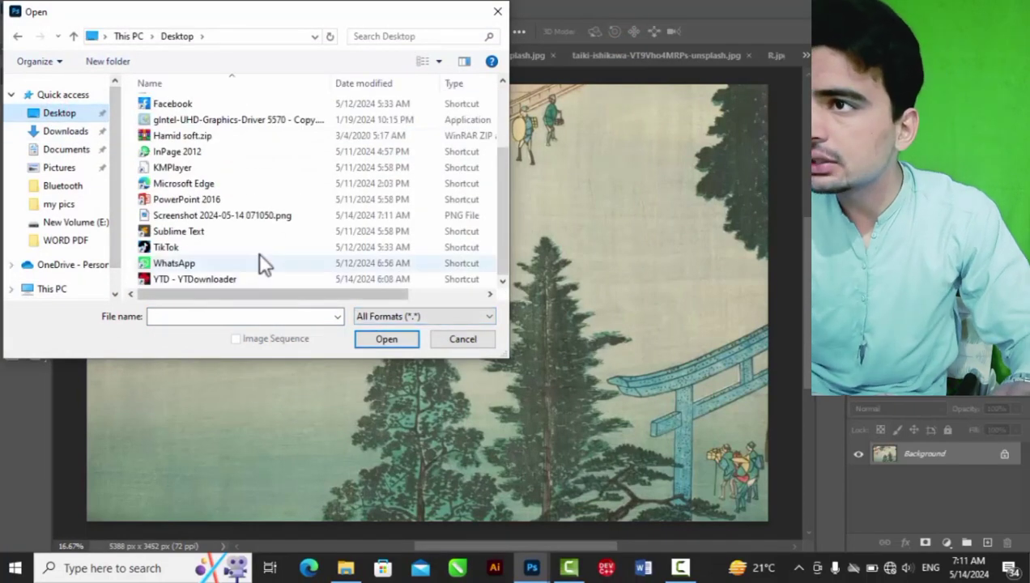
pyautogui.scroll(2, 257, 243)
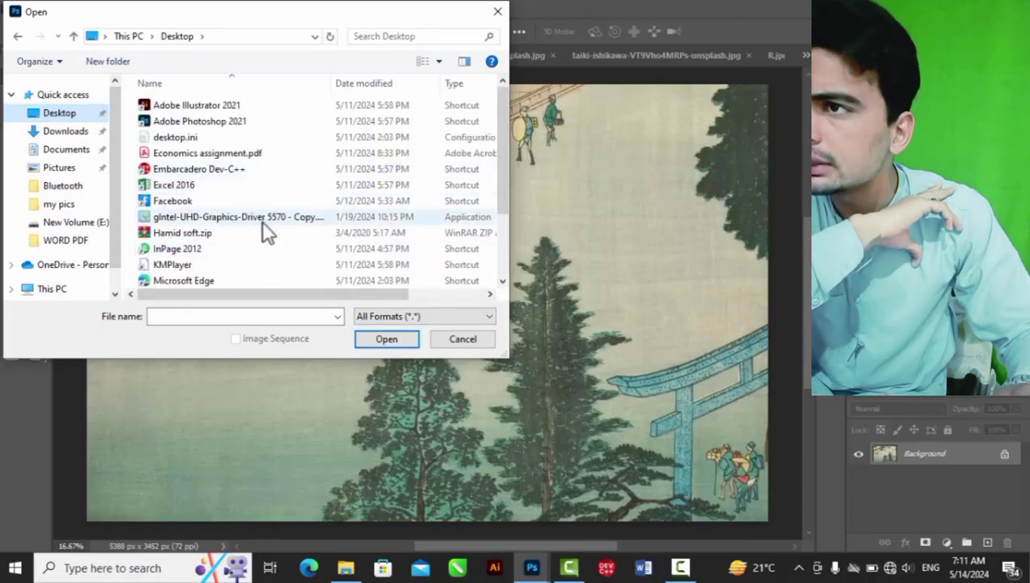
pyautogui.scroll(-2, 267, 233)
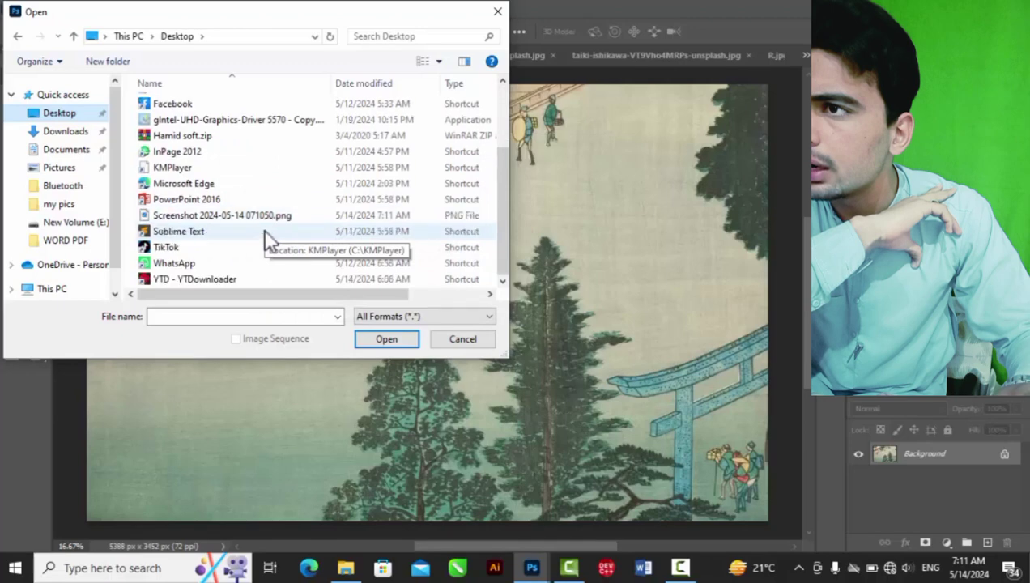
pyautogui.click(246, 216)
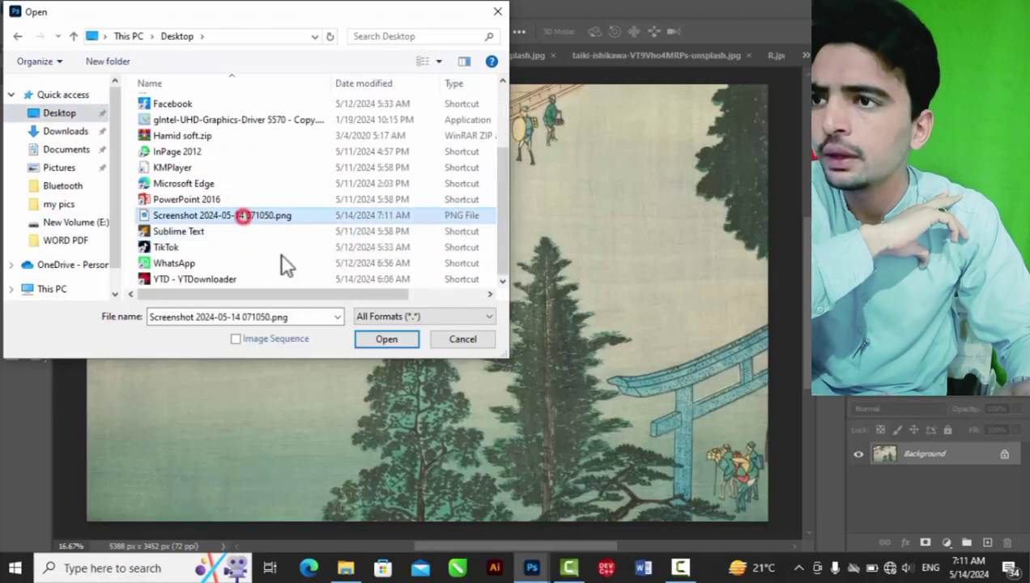
pyautogui.click(366, 344)
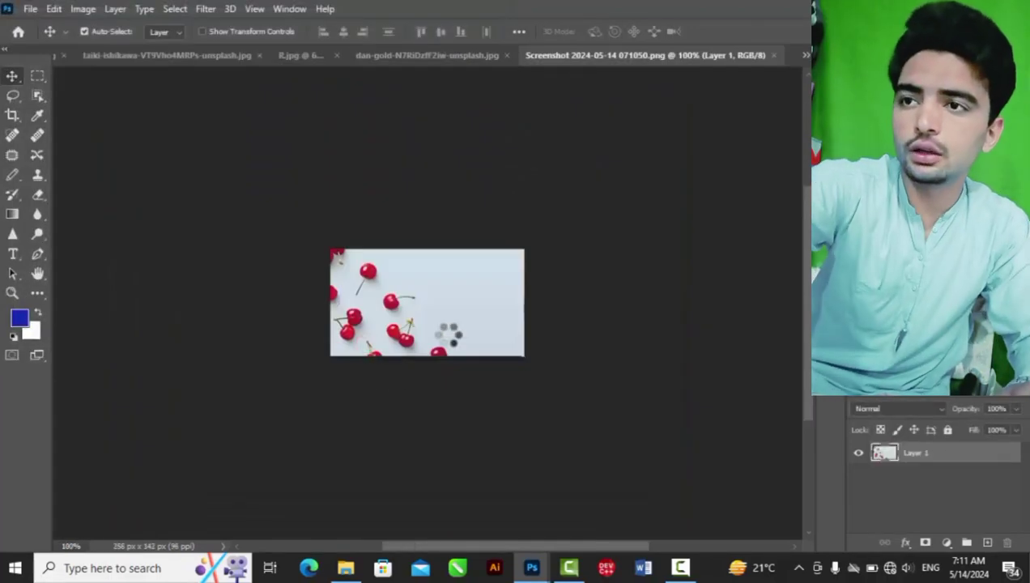
# - Zoom in and back out on the cherries, then select the Clone Stamp tool
pyautogui.hotkey('ctrl', '+')
pyautogui.hotkey('ctrl', '+')
pyautogui.hotkey('ctrl', '+')
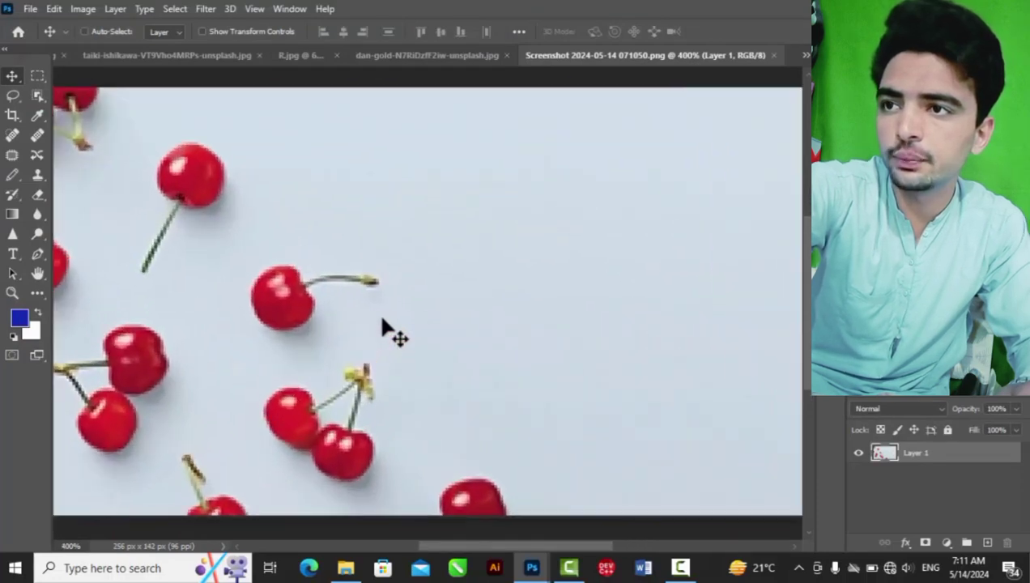
pyautogui.hotkey('ctrl', '-')
pyautogui.hotkey('ctrl', '-')
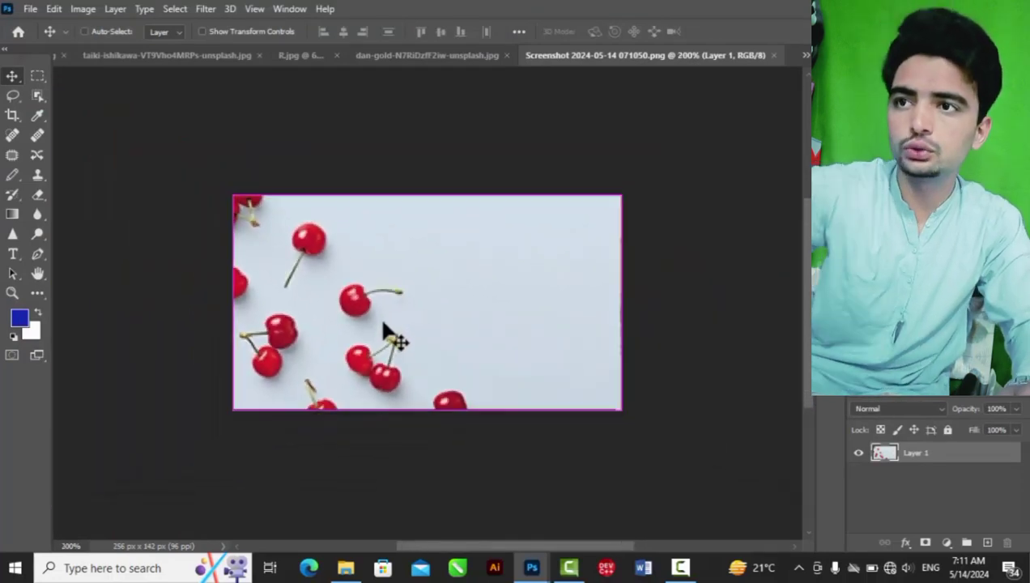
pyautogui.press('ctrl')
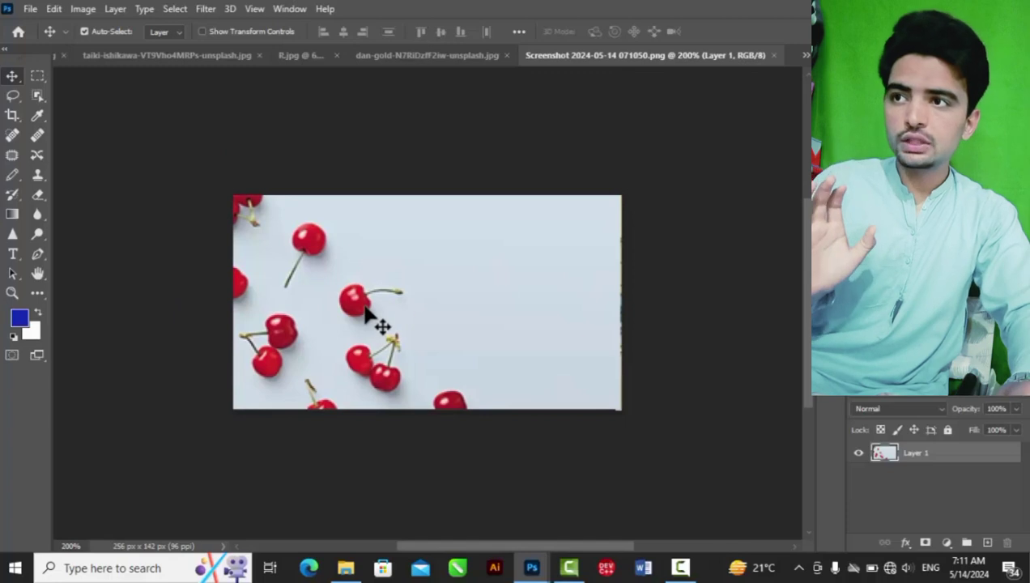
pyautogui.click(46, 176)
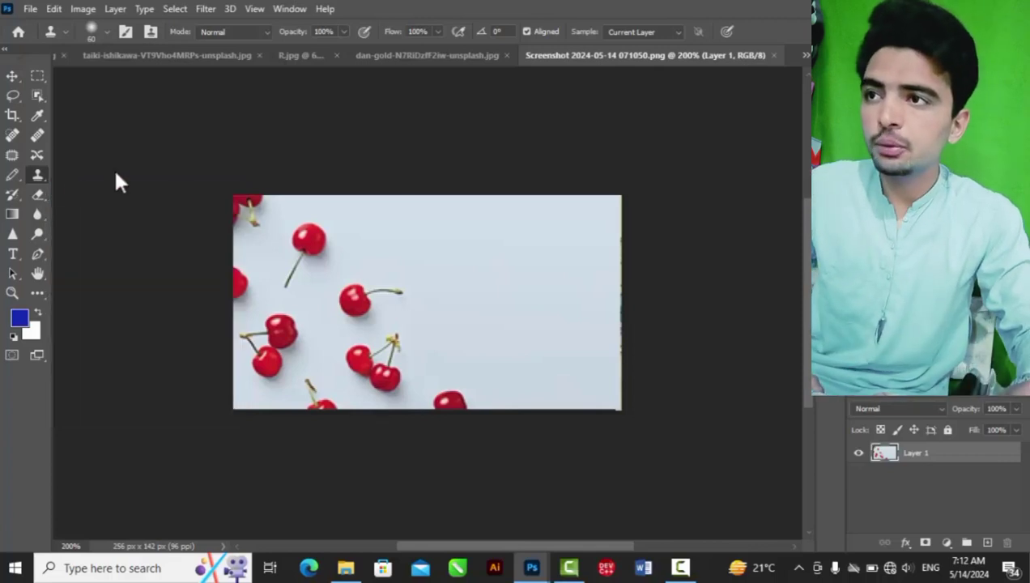
# - Activate Clone Stamp and resize its brush through 25 and 10 px, ending at 45 px
pyautogui.click(37, 175)
pyautogui.press('[')
pyautogui.press('[')
pyautogui.press('[')
pyautogui.press('[')
pyautogui.press('[')
pyautogui.press('[')
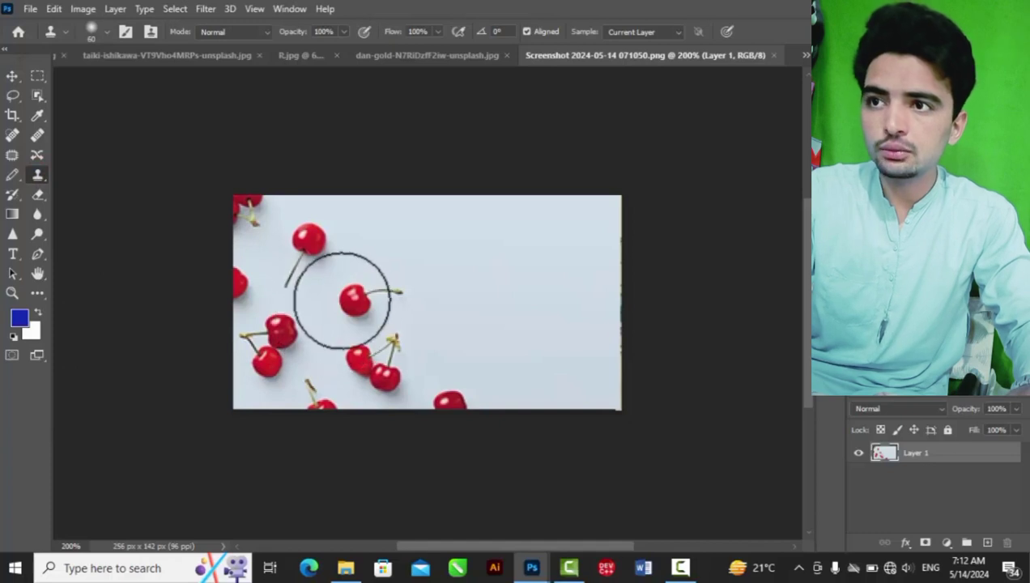
pyautogui.press('[')
pyautogui.press('[')
pyautogui.press('[')
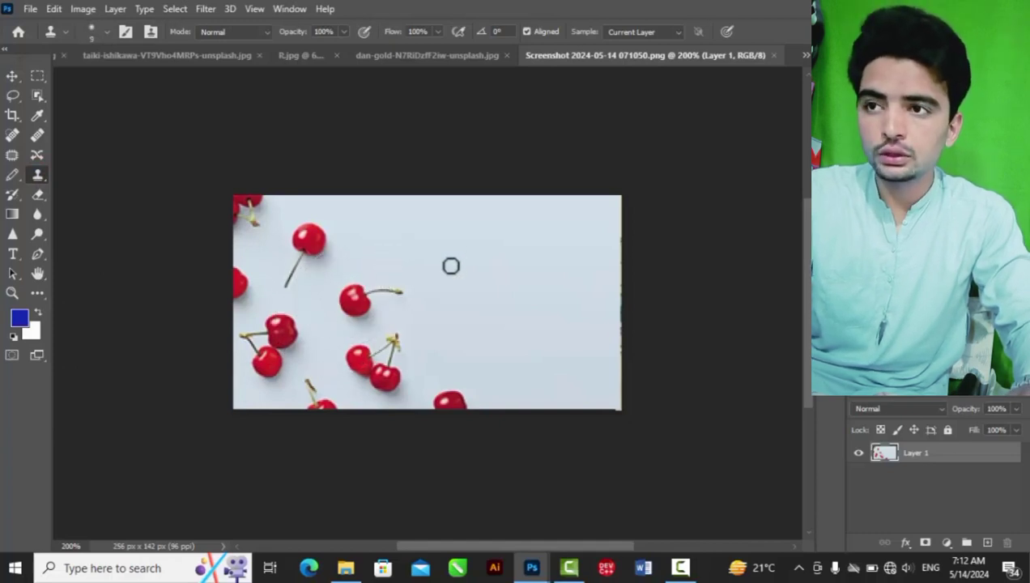
pyautogui.press(']')
pyautogui.press(']')
pyautogui.press(']')
pyautogui.press(']')
pyautogui.press(']')
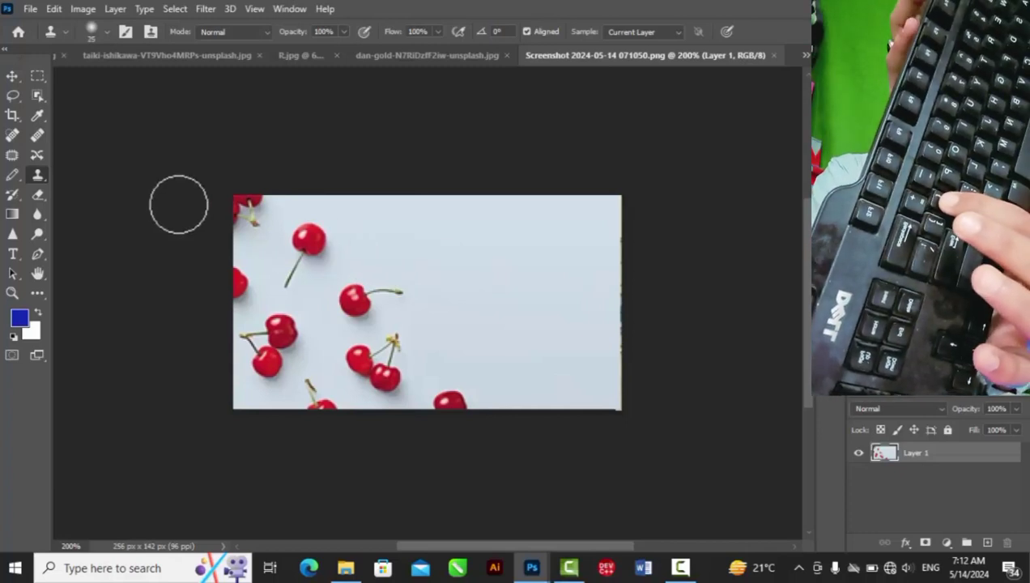
pyautogui.press('[')
pyautogui.press('[')
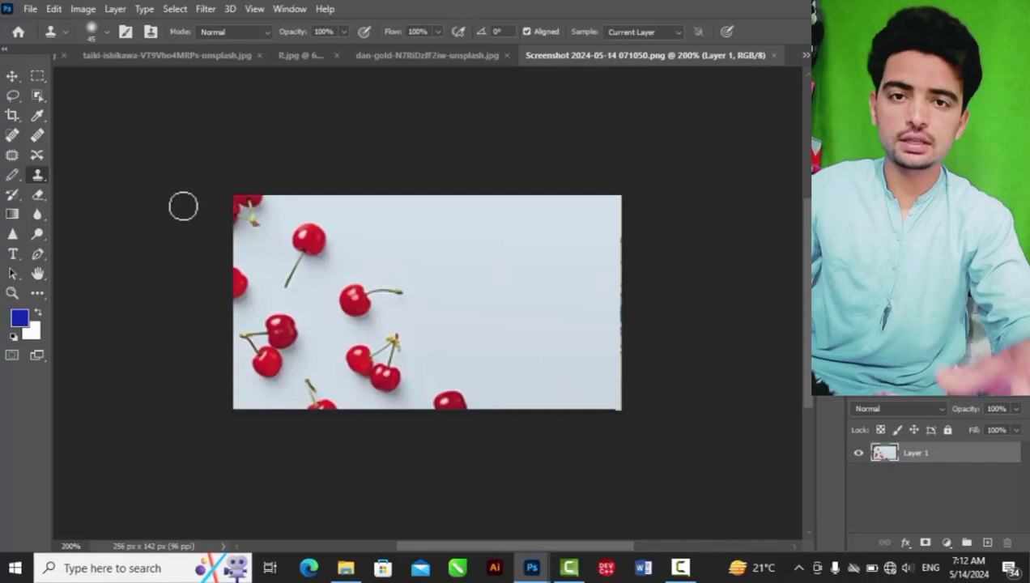
pyautogui.press(']')
pyautogui.press(']')
pyautogui.press(']')
pyautogui.press(']')
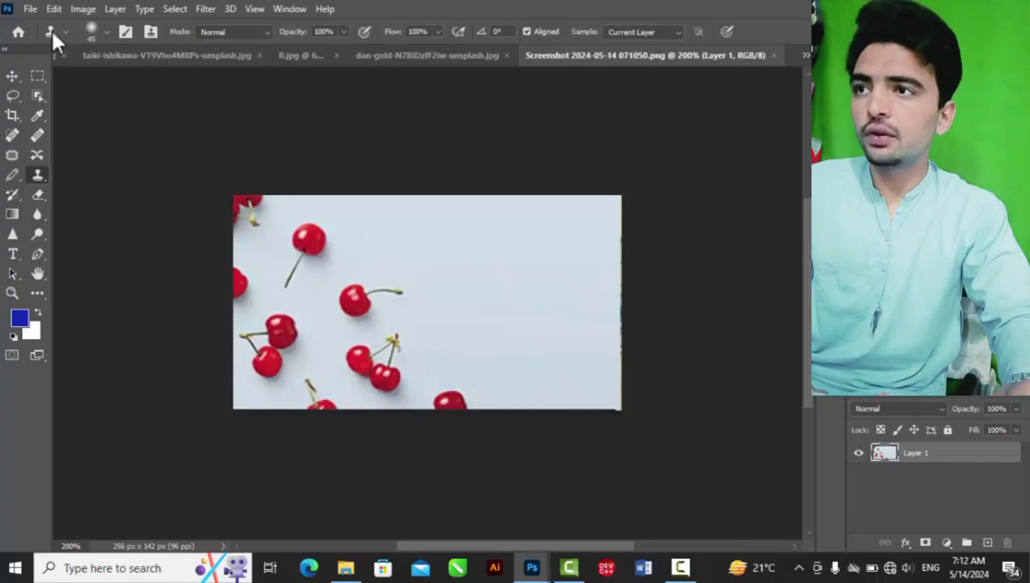
# - Give the clone brush an 86 px size and 10% hardness, browsing the Dry Media Brushes set
pyautogui.click(96, 33)
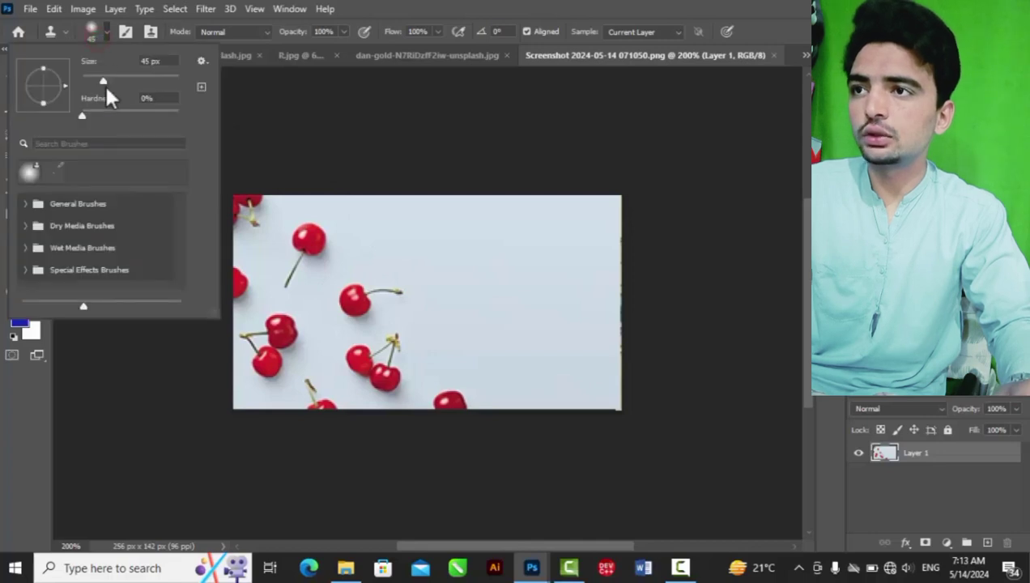
pyautogui.moveTo(82, 81); pyautogui.dragTo(96, 143)
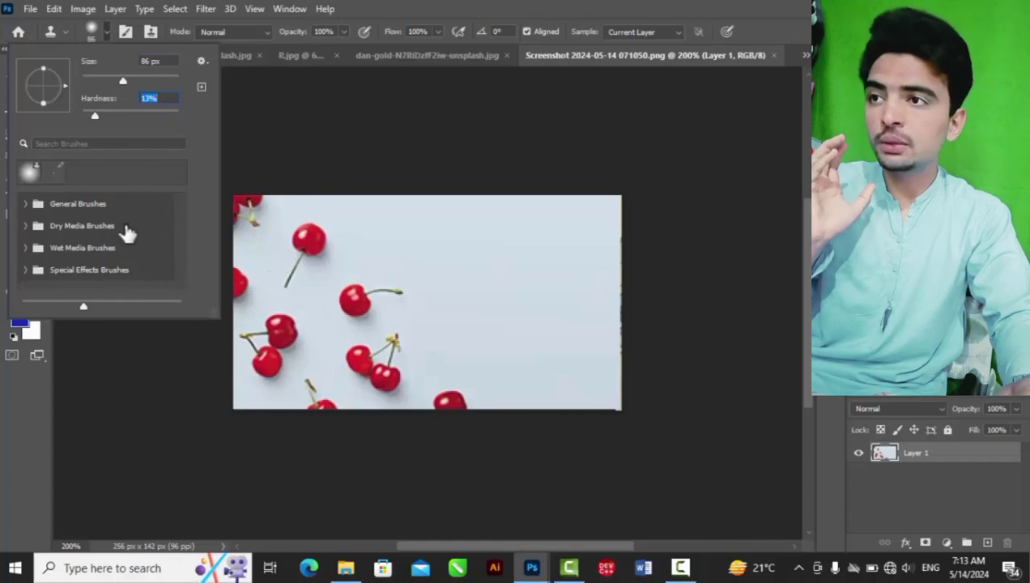
pyautogui.click(25, 227)
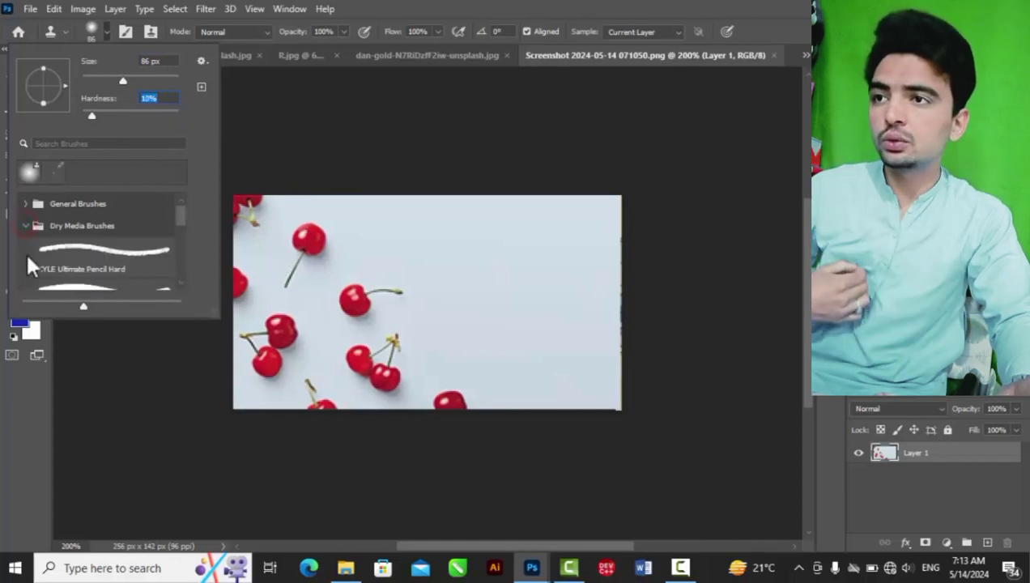
pyautogui.scroll(-3, 65, 264)
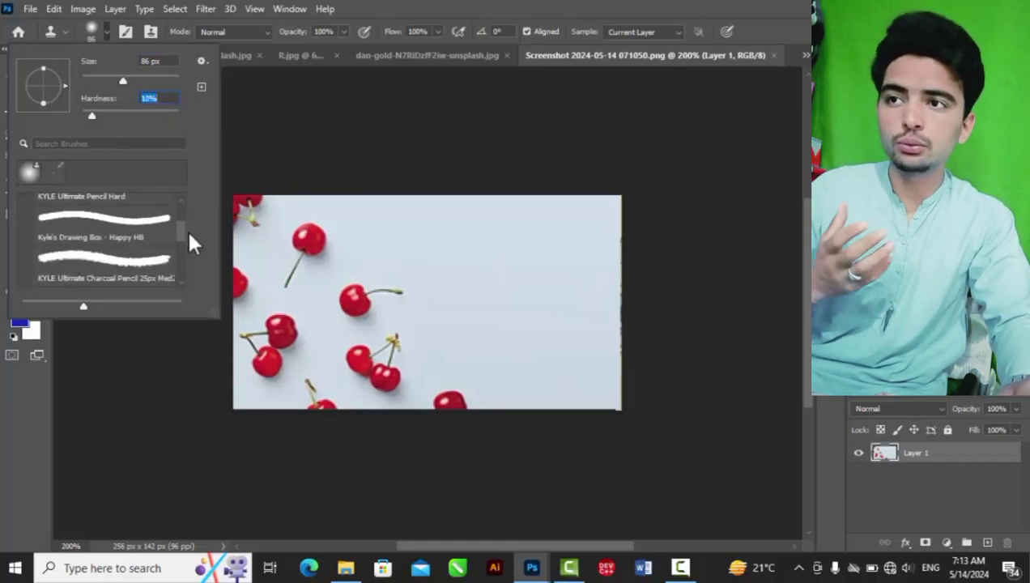
pyautogui.moveTo(187, 225); pyautogui.dragTo(203, 192)
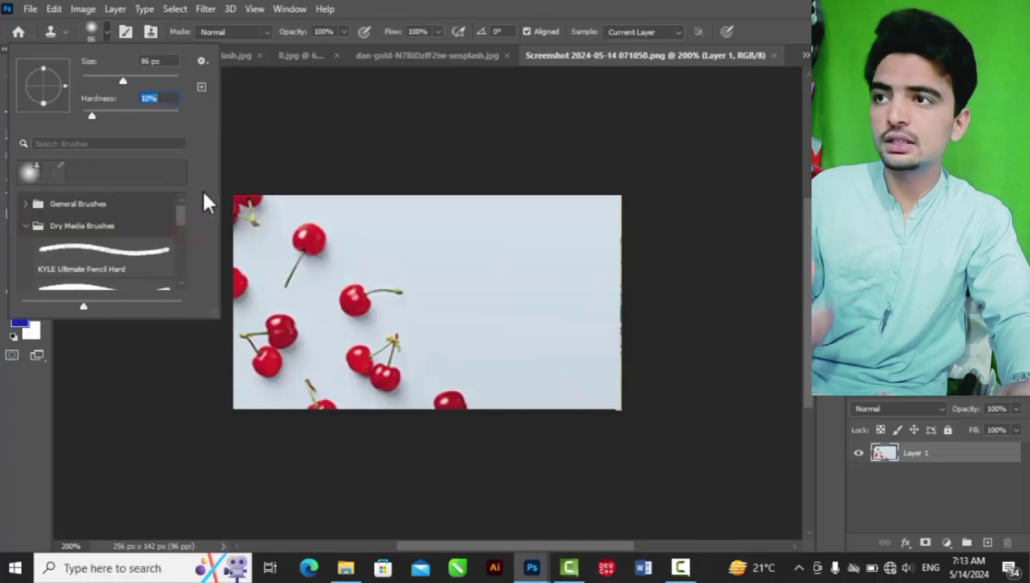
pyautogui.click(110, 30)
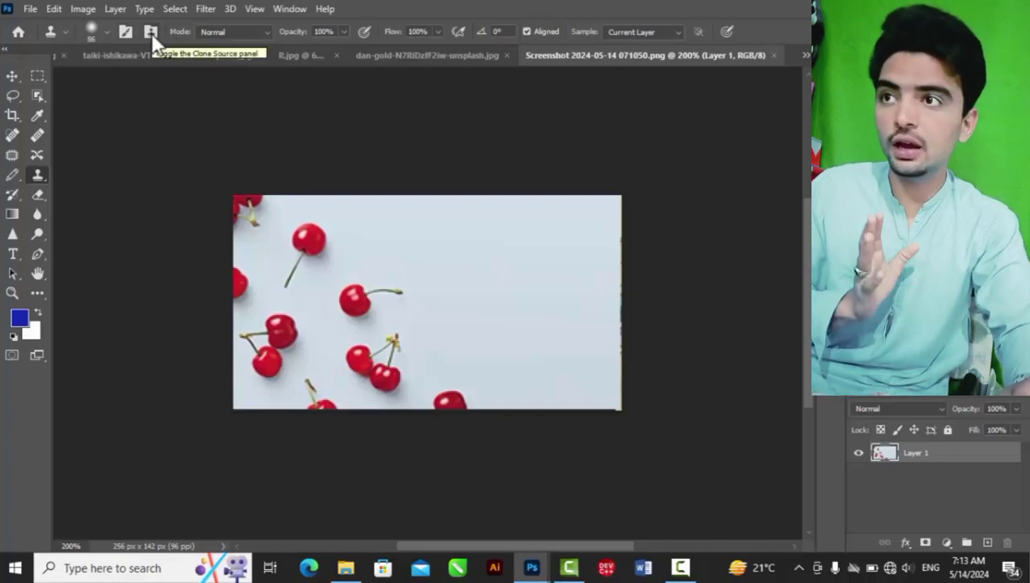
# - Toggle the Brush Settings panel to review the brush tip, then close it
pyautogui.click(126, 31)
pyautogui.click(125, 32)
pyautogui.click(126, 32)
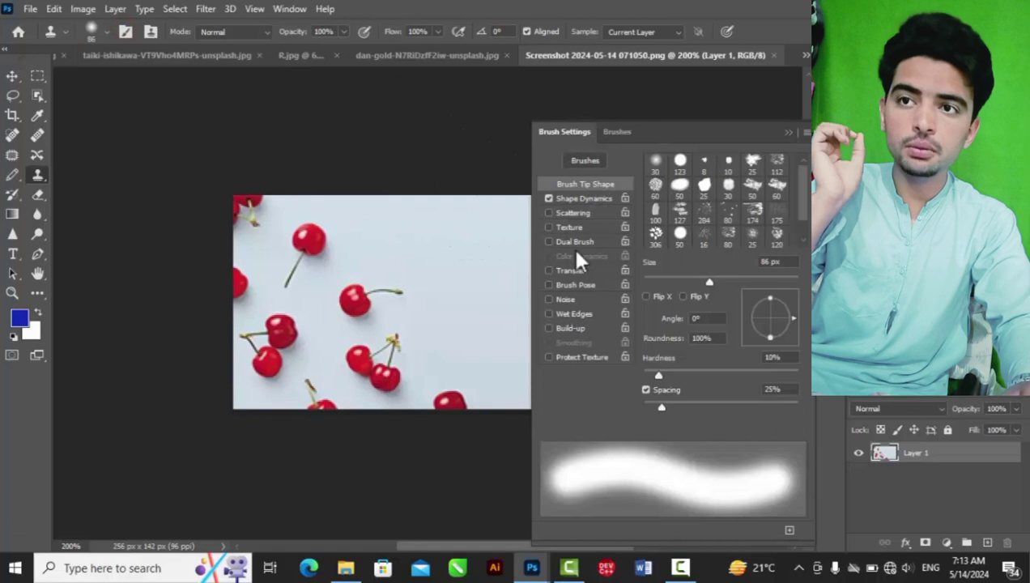
pyautogui.click(788, 128)
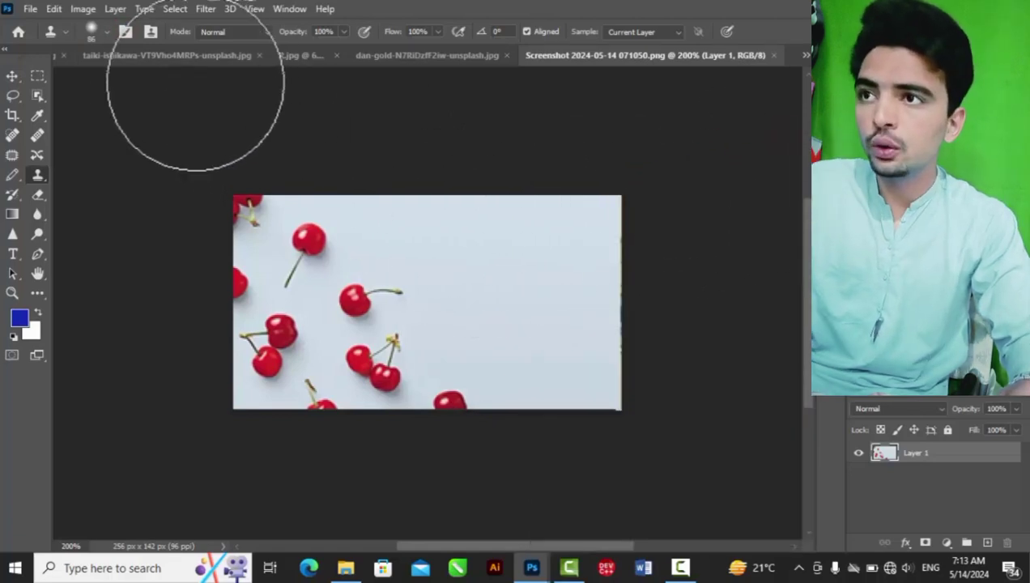
# - Check the Clone Source panel and the brush preset picker, closing each afterwards
pyautogui.click(150, 32)
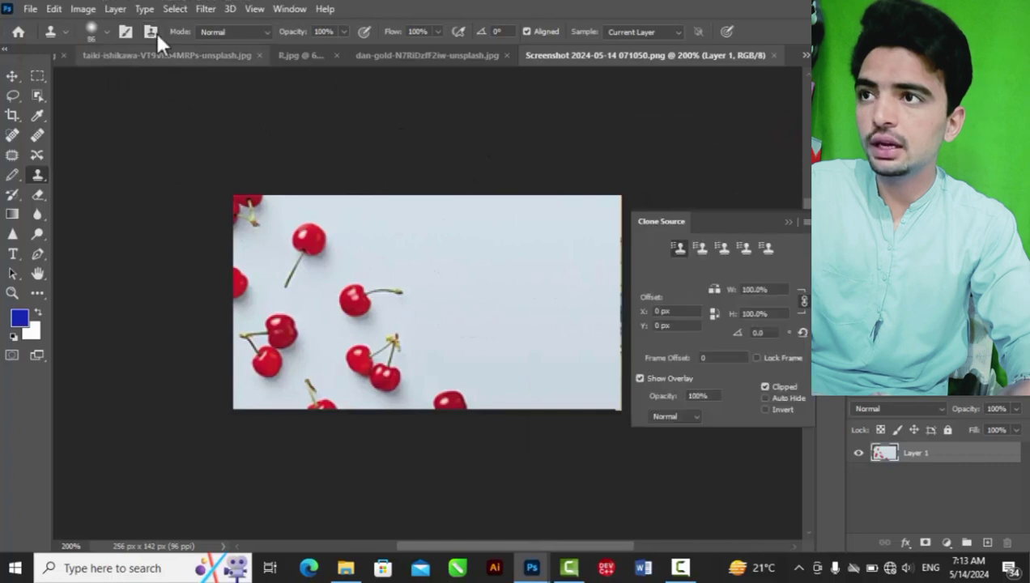
pyautogui.click(131, 33)
pyautogui.click(132, 33)
pyautogui.click(87, 30)
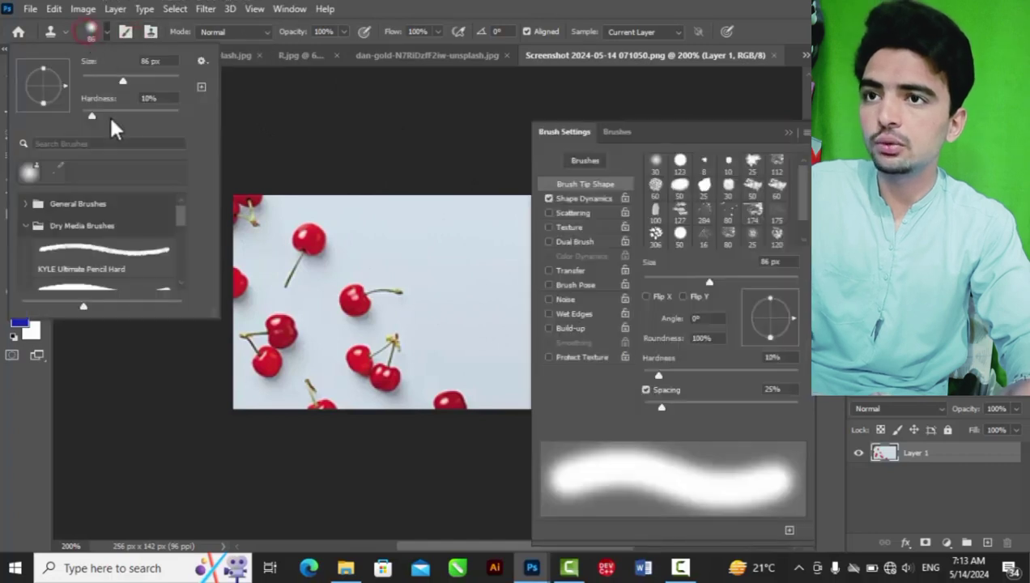
pyautogui.click(782, 133)
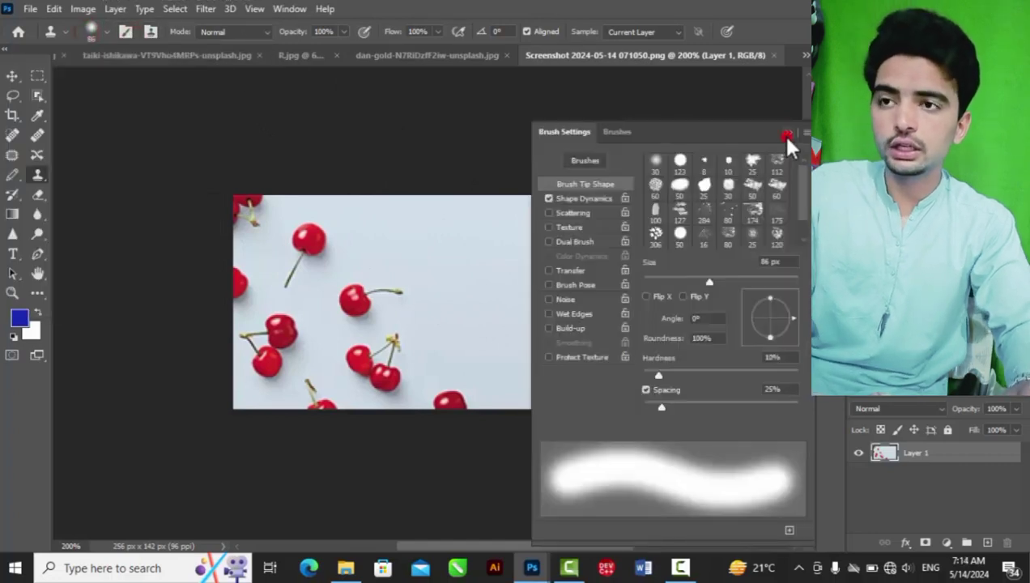
pyautogui.click(782, 133)
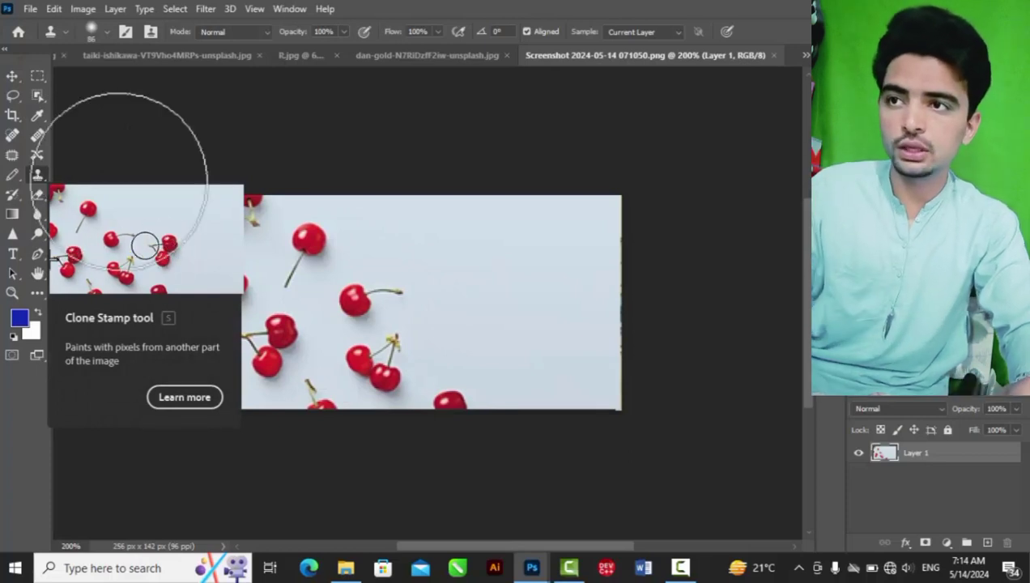
# - Shrink the clone brush to 40 px, dismiss the missing-source error, and create Layer 2
pyautogui.press('[')
pyautogui.press('[')
pyautogui.press('[')
pyautogui.press('[')
pyautogui.press('[')
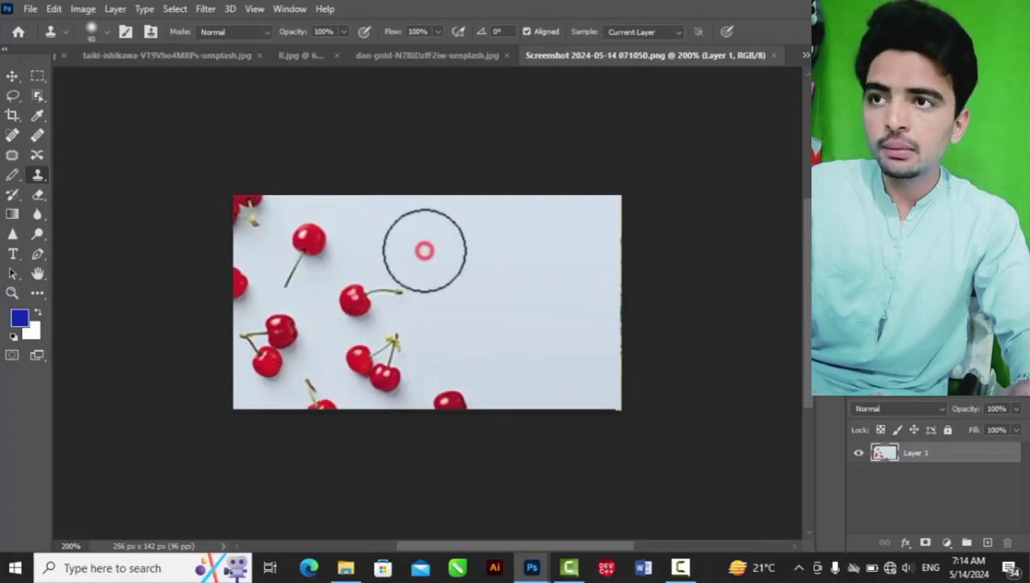
pyautogui.click(425, 250)
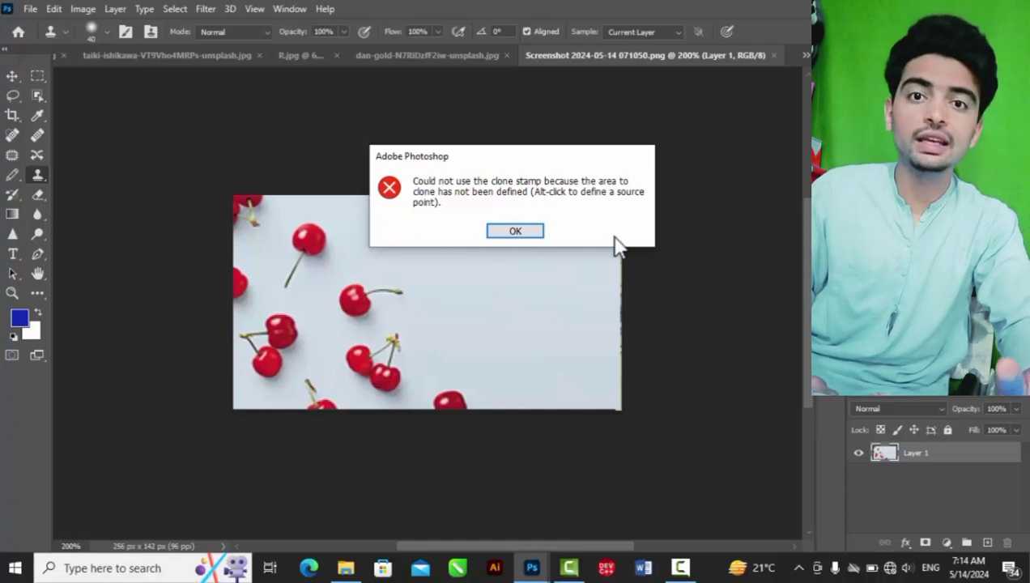
pyautogui.click(517, 233)
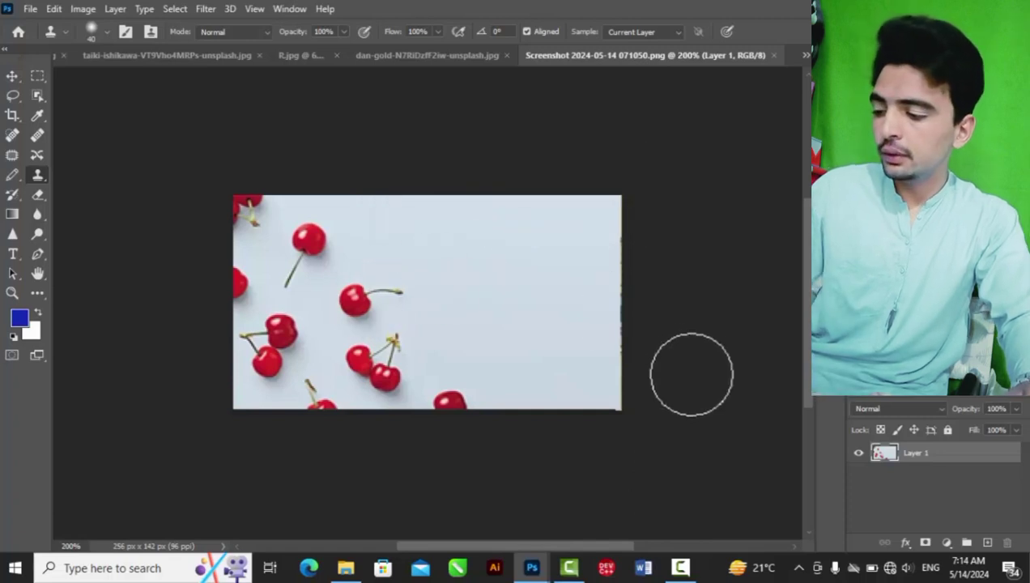
pyautogui.hotkey('ctrl', 'shift', 'n')
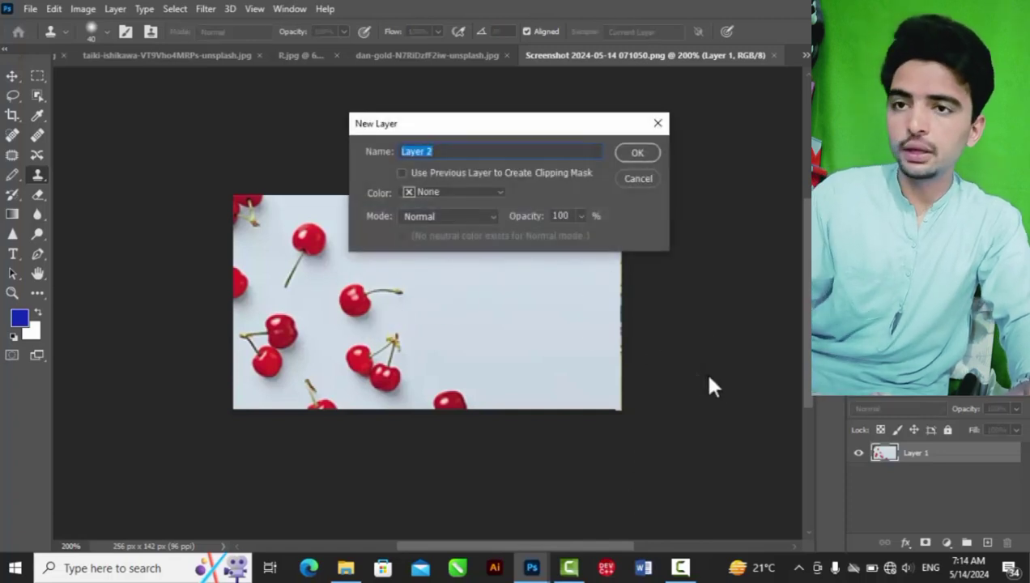
pyautogui.press('Return')
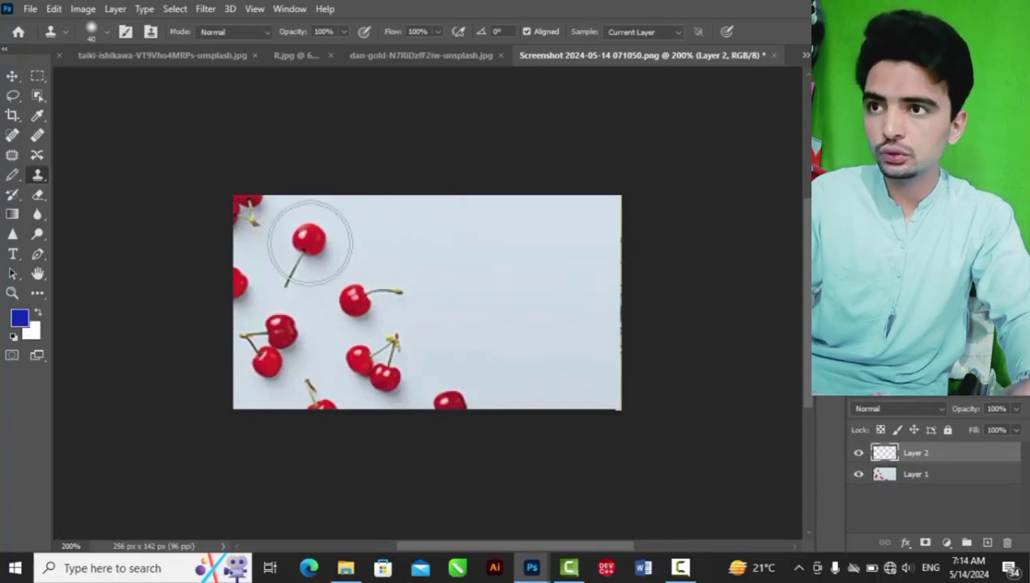
# - Set the clone brush to 30 px, zoom to 300%, and try three clone strokes on Layer 2
pyautogui.press('[')
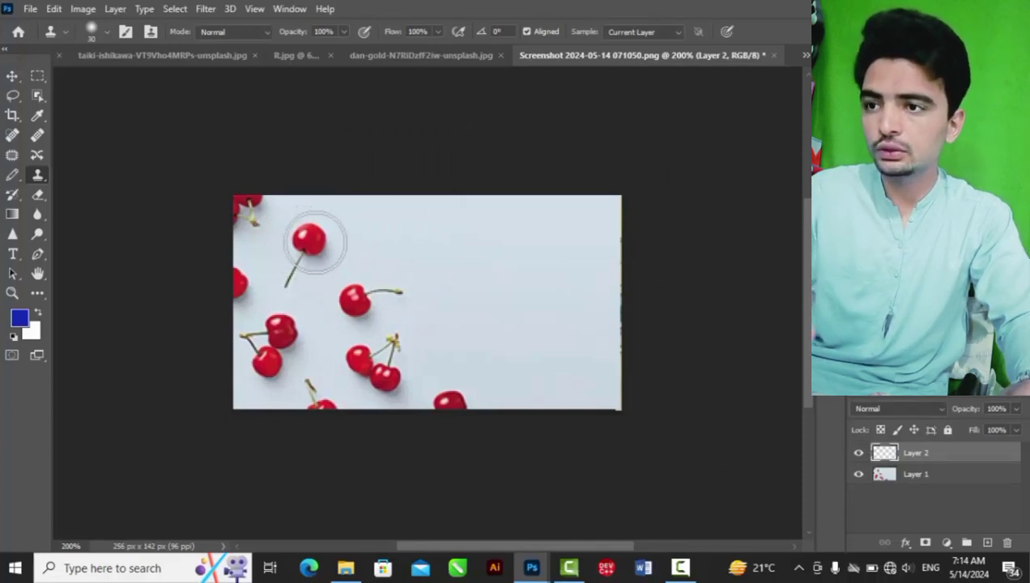
pyautogui.hotkey('ctrl', '+')
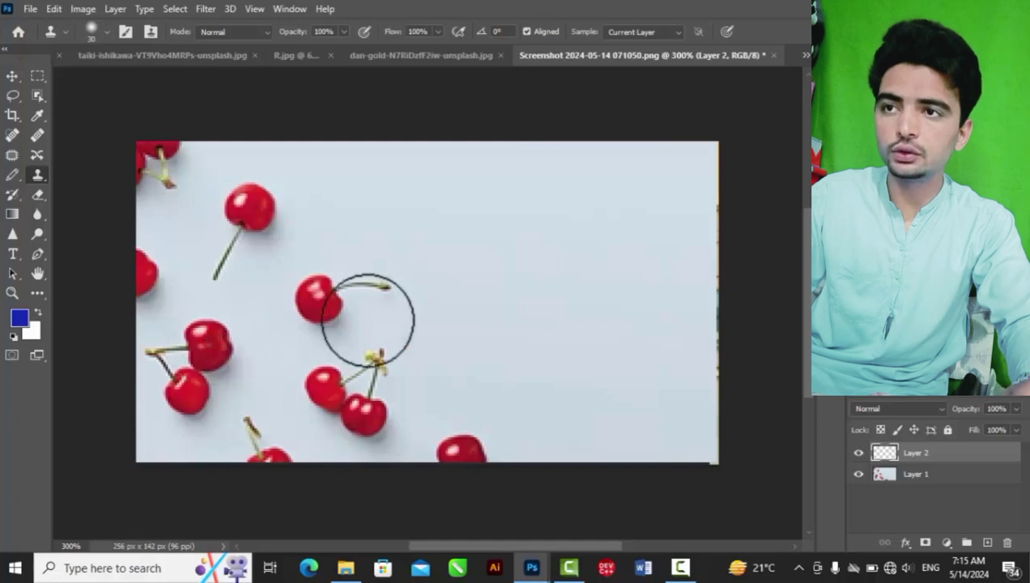
pyautogui.moveTo(423, 228)
pyautogui.mouseDown()
pyautogui.moveTo(475, 214)
pyautogui.moveTo(510, 283)
pyautogui.moveTo(589, 343)
pyautogui.mouseUp()
pyautogui.moveTo(538, 254)
pyautogui.mouseDown()
pyautogui.moveTo(564, 267)
pyautogui.moveTo(533, 233)
pyautogui.mouseUp()
pyautogui.moveTo(586, 266); pyautogui.dragTo(603, 334)
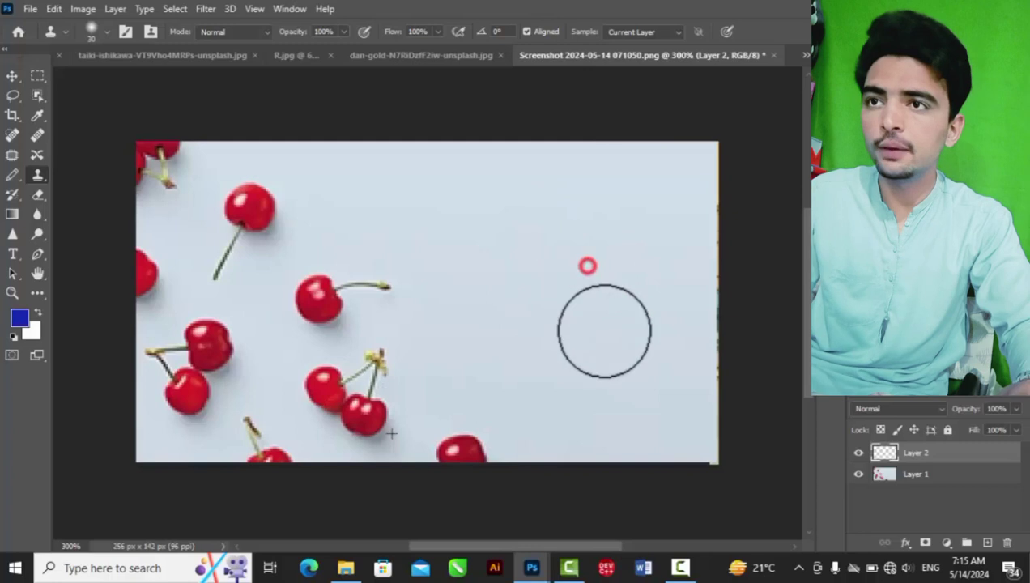
# - Sample All Layers, take the middle cherry as source, and undo a messy test stroke
pyautogui.click(676, 32)
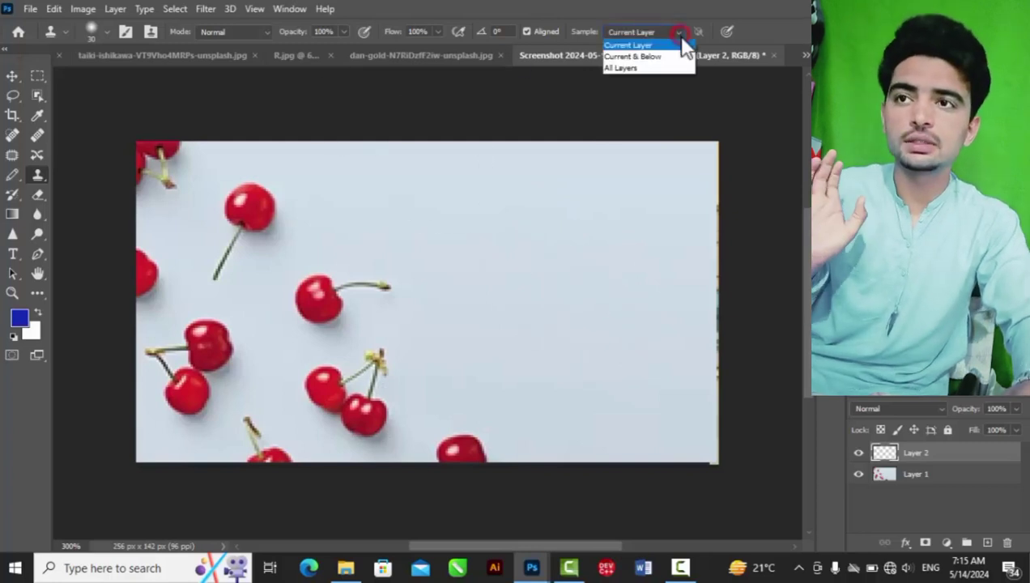
pyautogui.click(642, 70)
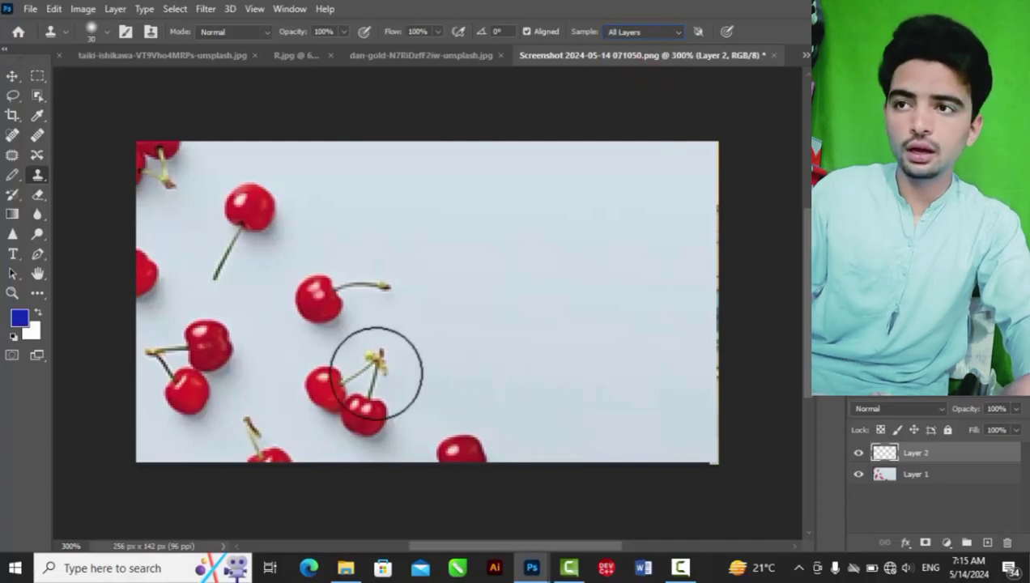
pyautogui.keyDown('alt'); pyautogui.click(313, 303); pyautogui.keyUp('alt')
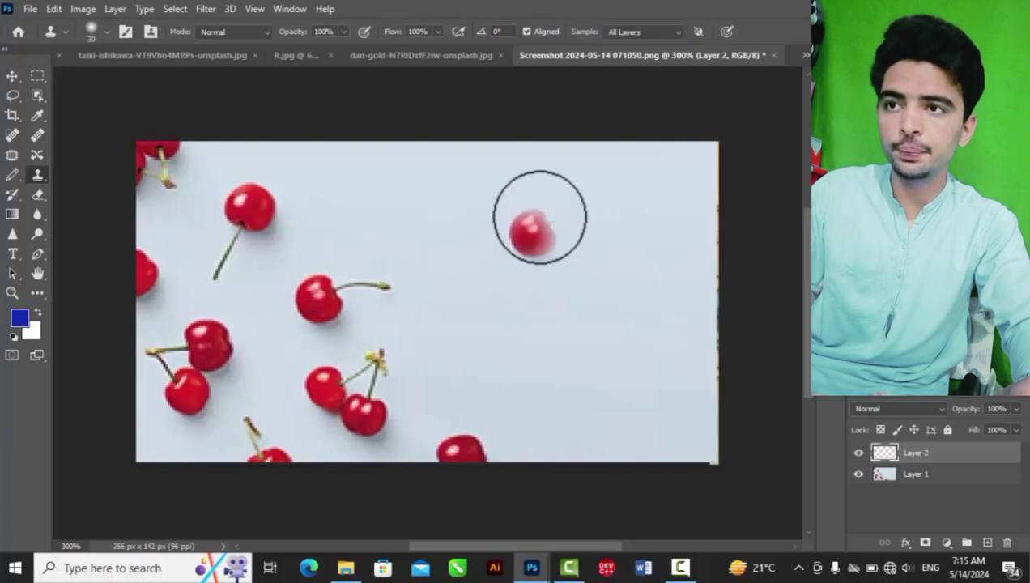
pyautogui.moveTo(436, 227)
pyautogui.mouseDown()
pyautogui.moveTo(486, 214)
pyautogui.moveTo(493, 256)
pyautogui.moveTo(465, 320)
pyautogui.moveTo(585, 362)
pyautogui.moveTo(507, 383)
pyautogui.moveTo(454, 320)
pyautogui.moveTo(483, 369)
pyautogui.moveTo(628, 431)
pyautogui.moveTo(604, 415)
pyautogui.moveTo(620, 327)
pyautogui.moveTo(681, 238)
pyautogui.moveTo(678, 350)
pyautogui.mouseUp()
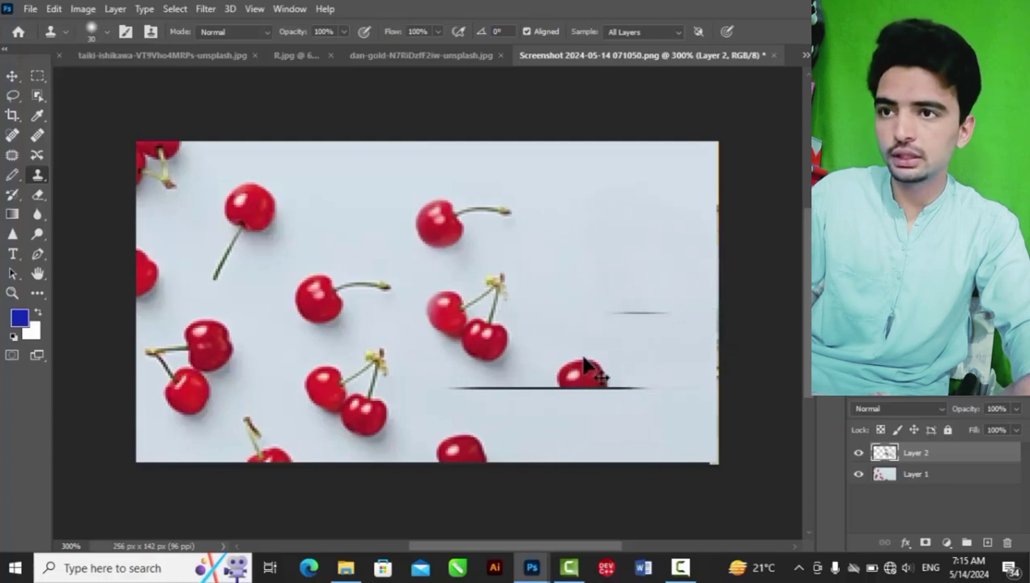
pyautogui.hotkey('ctrl', 'z')
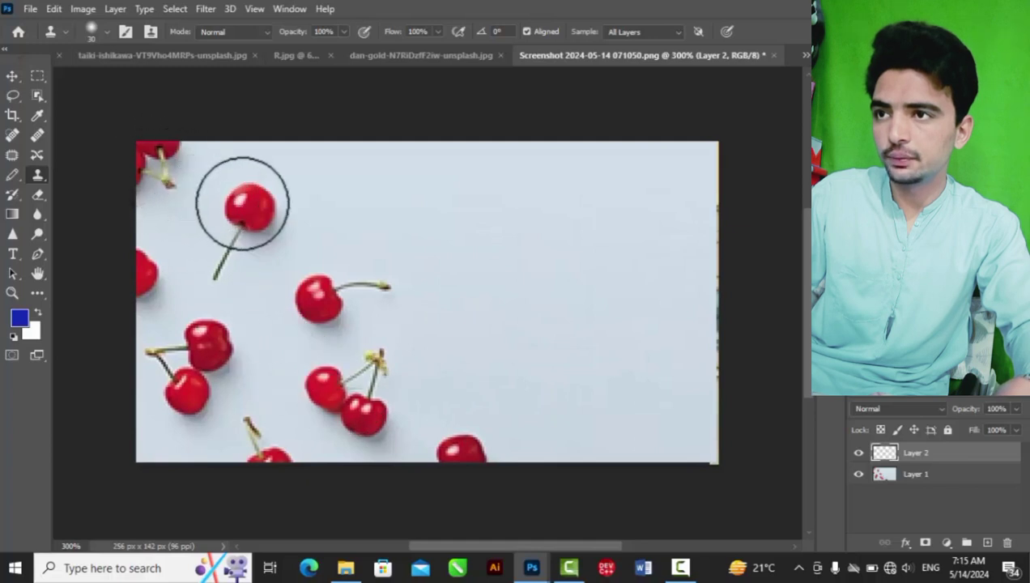
# - Stamp cloned patches and cherries over the right side, then remove them
pyautogui.keyDown('alt'); pyautogui.click(162, 168); pyautogui.keyUp('alt')
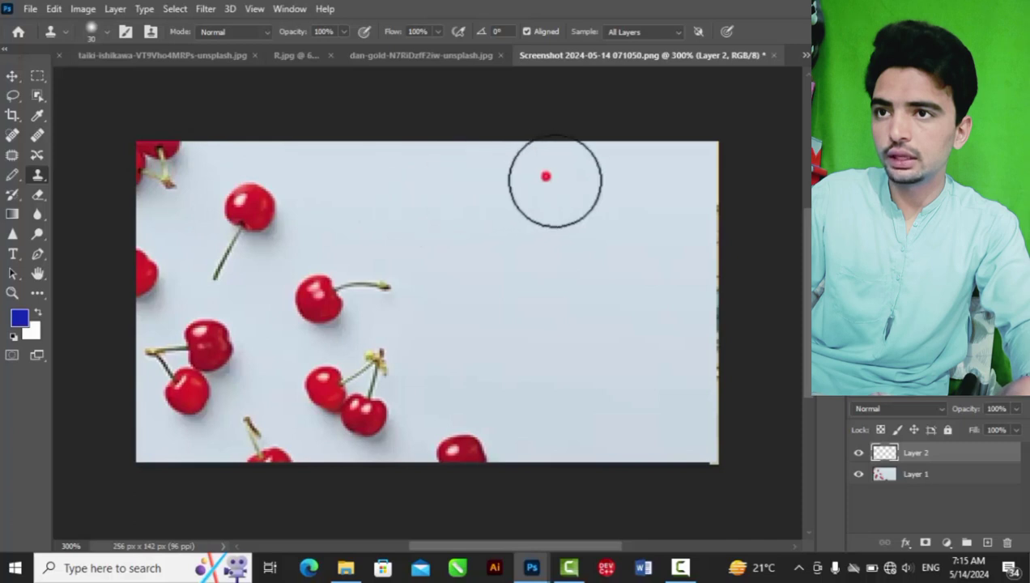
pyautogui.click(541, 172)
pyautogui.moveTo(648, 234)
pyautogui.mouseDown()
pyautogui.moveTo(582, 285)
pyautogui.moveTo(454, 230)
pyautogui.moveTo(450, 280)
pyautogui.moveTo(395, 262)
pyautogui.moveTo(547, 299)
pyautogui.moveTo(545, 263)
pyautogui.moveTo(590, 364)
pyautogui.moveTo(621, 366)
pyautogui.moveTo(643, 269)
pyautogui.moveTo(663, 368)
pyautogui.moveTo(667, 206)
pyautogui.moveTo(693, 298)
pyautogui.moveTo(671, 300)
pyautogui.moveTo(696, 175)
pyautogui.moveTo(644, 422)
pyautogui.moveTo(597, 418)
pyautogui.moveTo(674, 446)
pyautogui.moveTo(535, 426)
pyautogui.mouseUp()
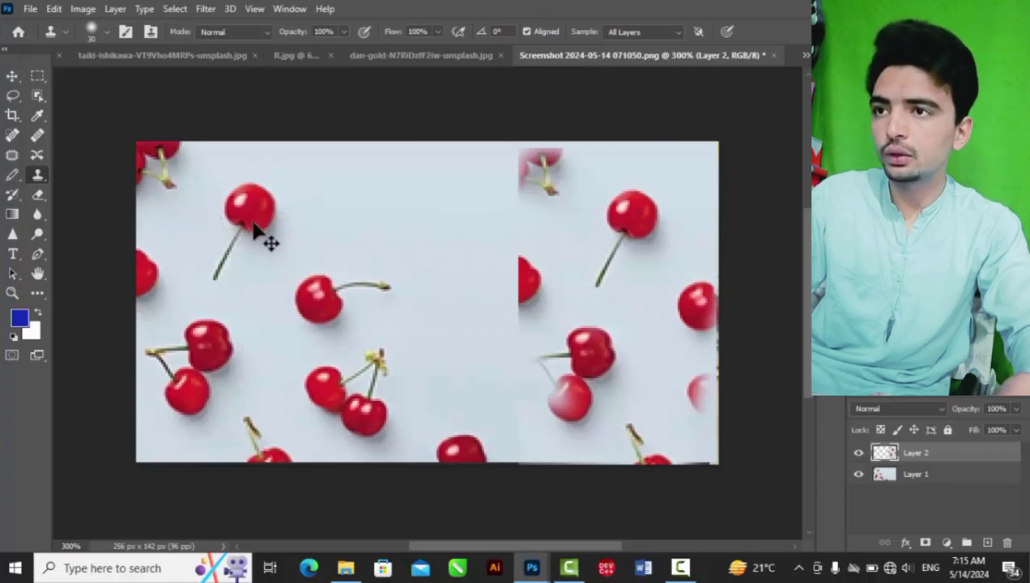
pyautogui.hotkey('alt', 'shift')
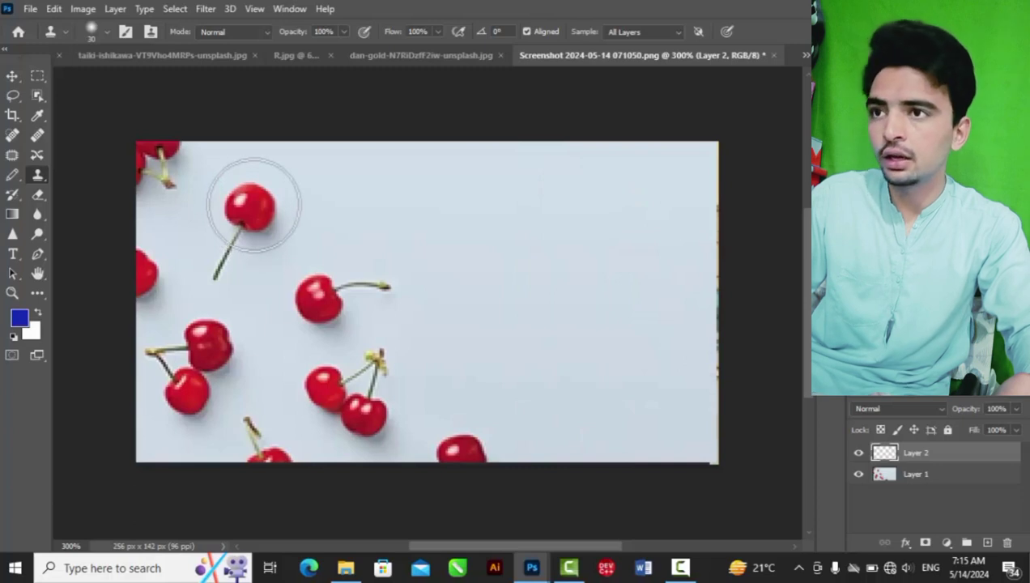
# - Clone cherry copies with stems into the background, undoing two blurred dabs
pyautogui.click(284, 205)
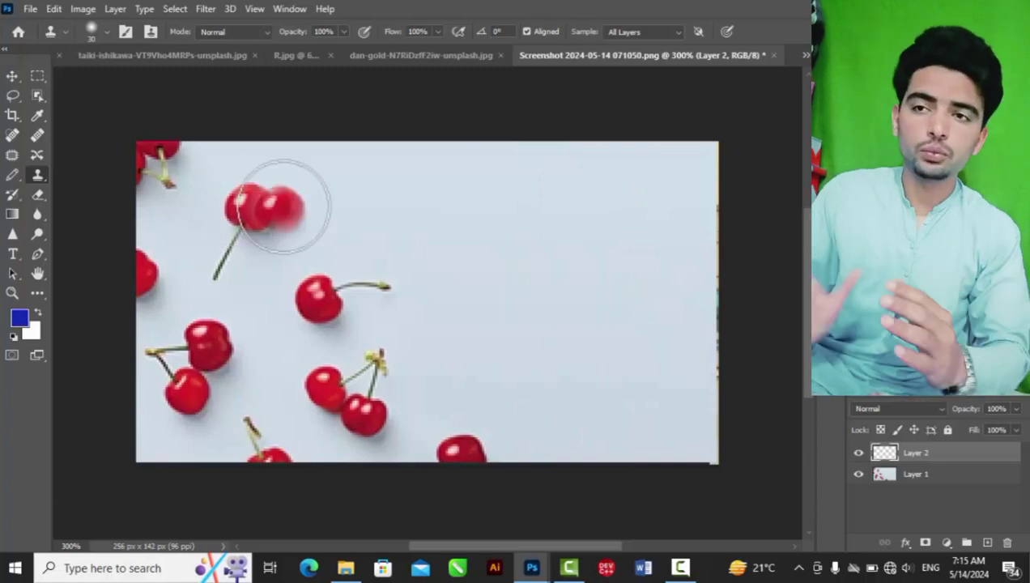
pyautogui.hotkey('ctrl', 'z')
pyautogui.click(457, 176)
pyautogui.hotkey('ctrl', 'z')
pyautogui.click(437, 198)
pyautogui.moveTo(550, 219)
pyautogui.mouseDown()
pyautogui.moveTo(490, 247)
pyautogui.moveTo(405, 248)
pyautogui.mouseUp()
pyautogui.moveTo(499, 263)
pyautogui.mouseDown()
pyautogui.moveTo(437, 194)
pyautogui.moveTo(532, 212)
pyautogui.moveTo(565, 281)
pyautogui.moveTo(548, 321)
pyautogui.moveTo(479, 296)
pyautogui.moveTo(551, 214)
pyautogui.moveTo(560, 257)
pyautogui.moveTo(636, 249)
pyautogui.moveTo(647, 194)
pyautogui.moveTo(574, 214)
pyautogui.moveTo(539, 207)
pyautogui.moveTo(561, 237)
pyautogui.moveTo(524, 254)
pyautogui.moveTo(508, 297)
pyautogui.moveTo(505, 350)
pyautogui.moveTo(521, 360)
pyautogui.moveTo(576, 357)
pyautogui.moveTo(621, 329)
pyautogui.moveTo(548, 396)
pyautogui.moveTo(517, 378)
pyautogui.moveTo(524, 407)
pyautogui.moveTo(632, 404)
pyautogui.moveTo(672, 255)
pyautogui.moveTo(687, 261)
pyautogui.moveTo(683, 213)
pyautogui.moveTo(654, 383)
pyautogui.moveTo(586, 445)
pyautogui.moveTo(678, 452)
pyautogui.moveTo(743, 389)
pyautogui.moveTo(721, 290)
pyautogui.moveTo(717, 187)
pyautogui.mouseUp()
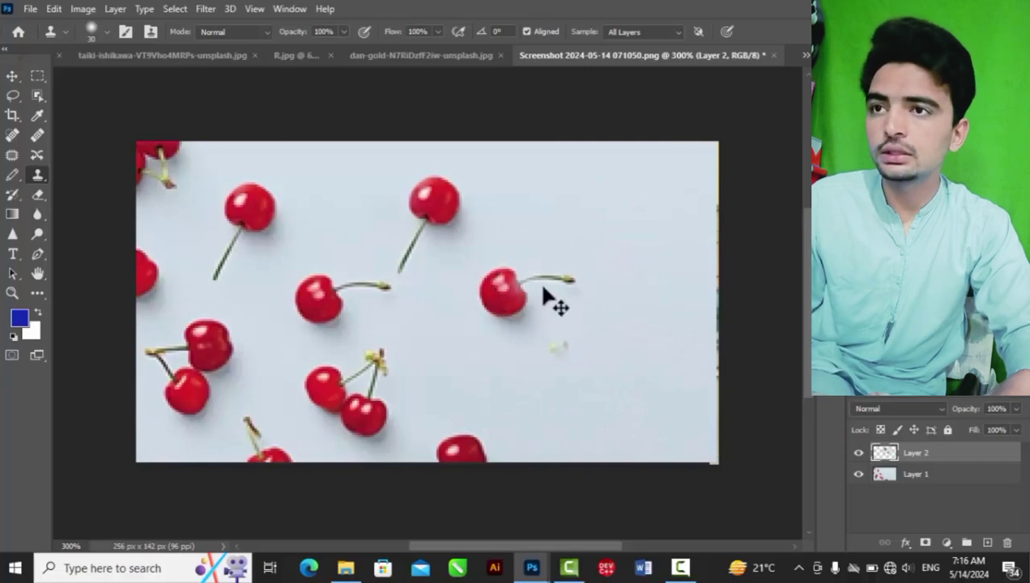
# - Turn off Aligned sampling, resample a cherry, and paint nine stemmed cherry copies around the image
pyautogui.moveTo(544, 294); pyautogui.dragTo(545, 288)
pyautogui.click(527, 32)
pyautogui.keyDown('alt'); pyautogui.click(248, 202); pyautogui.keyUp('alt')
pyautogui.moveTo(452, 214); pyautogui.dragTo(416, 272)
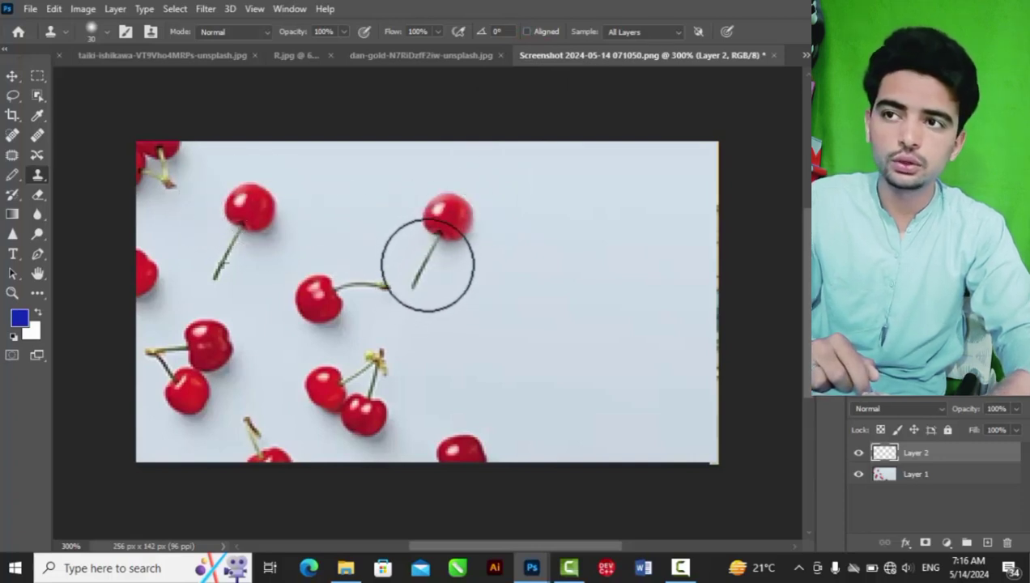
pyautogui.moveTo(633, 205); pyautogui.dragTo(597, 273)
pyautogui.moveTo(669, 301); pyautogui.dragTo(644, 379)
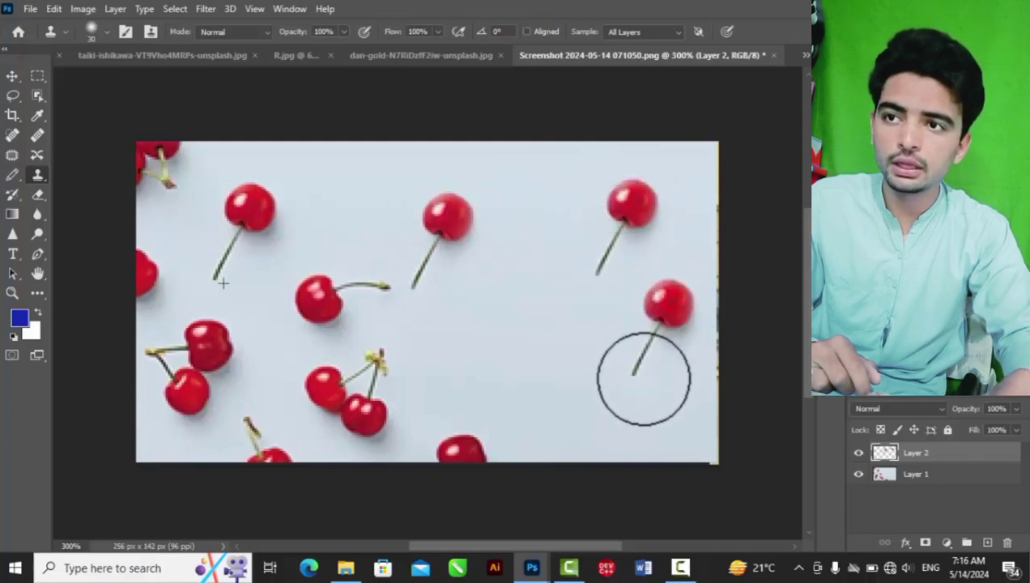
pyautogui.moveTo(548, 258); pyautogui.dragTo(511, 324)
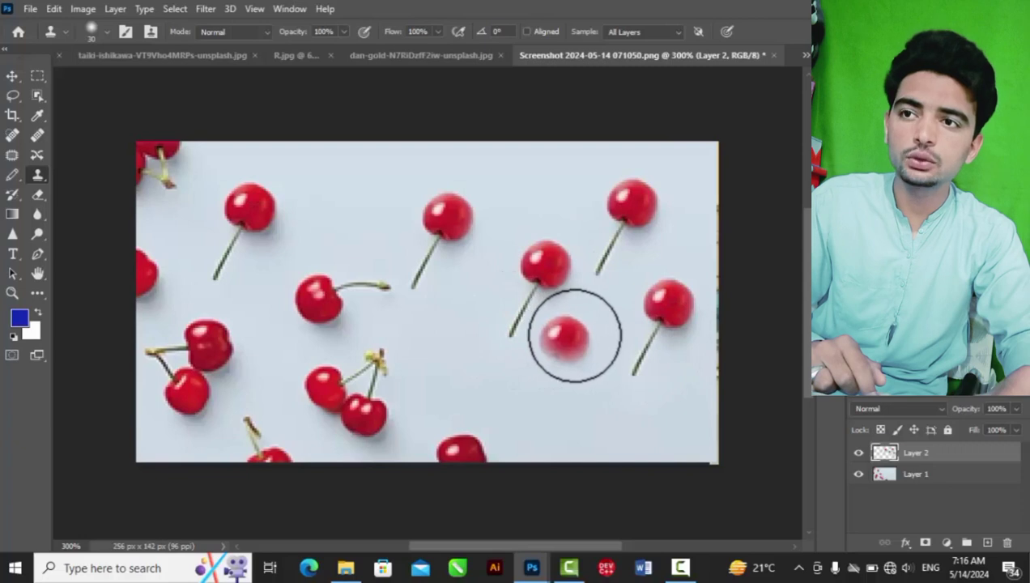
pyautogui.moveTo(574, 335); pyautogui.dragTo(547, 409)
pyautogui.moveTo(575, 166); pyautogui.dragTo(518, 214)
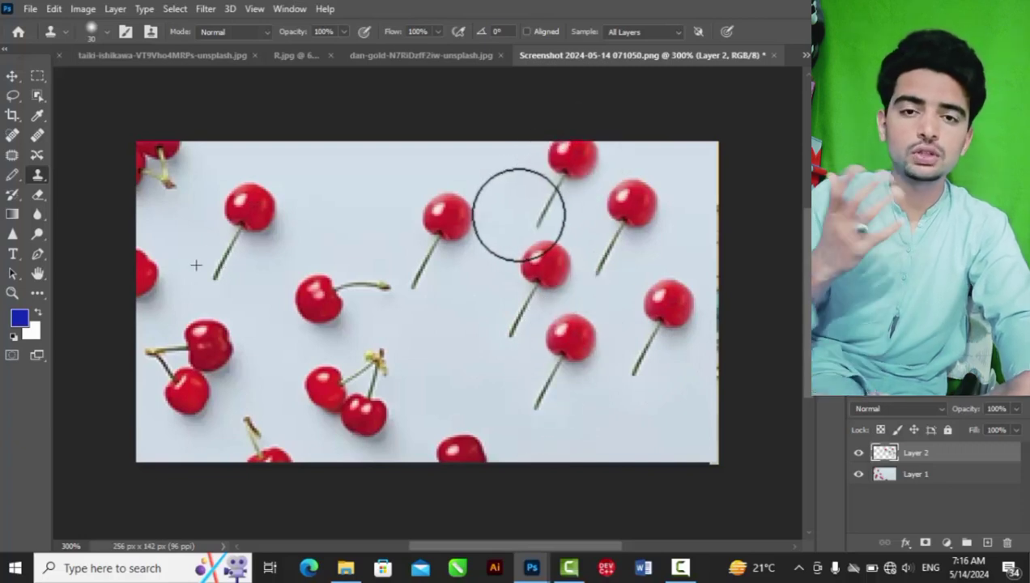
pyautogui.moveTo(682, 375); pyautogui.dragTo(660, 437)
pyautogui.moveTo(498, 312); pyautogui.dragTo(495, 289)
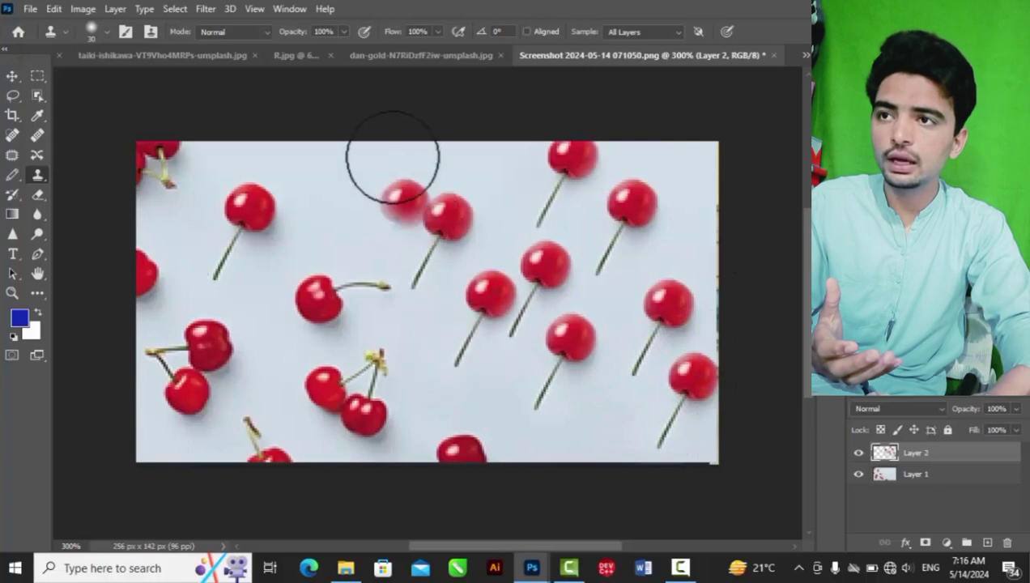
pyautogui.moveTo(391, 156); pyautogui.dragTo(327, 195)
# - Turn Aligned back on, stamp a lower-right cherry, and undo the stray and smeared clones
pyautogui.click(527, 32)
pyautogui.moveTo(533, 414)
pyautogui.mouseDown()
pyautogui.moveTo(570, 409)
pyautogui.moveTo(616, 425)
pyautogui.moveTo(609, 419)
pyautogui.mouseUp()
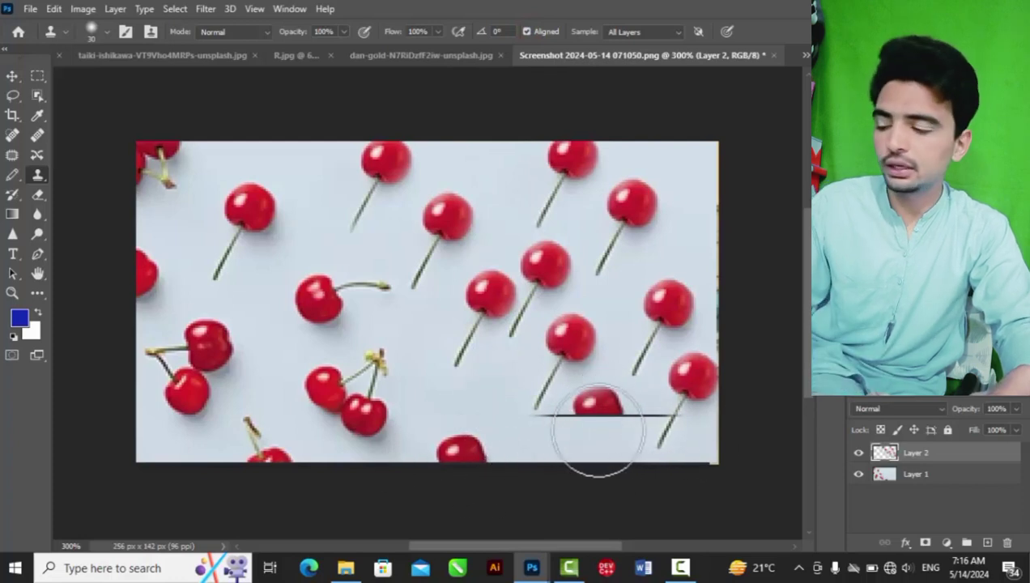
pyautogui.hotkey('ctrl', 'z')
pyautogui.hotkey('ctrl', 'z')
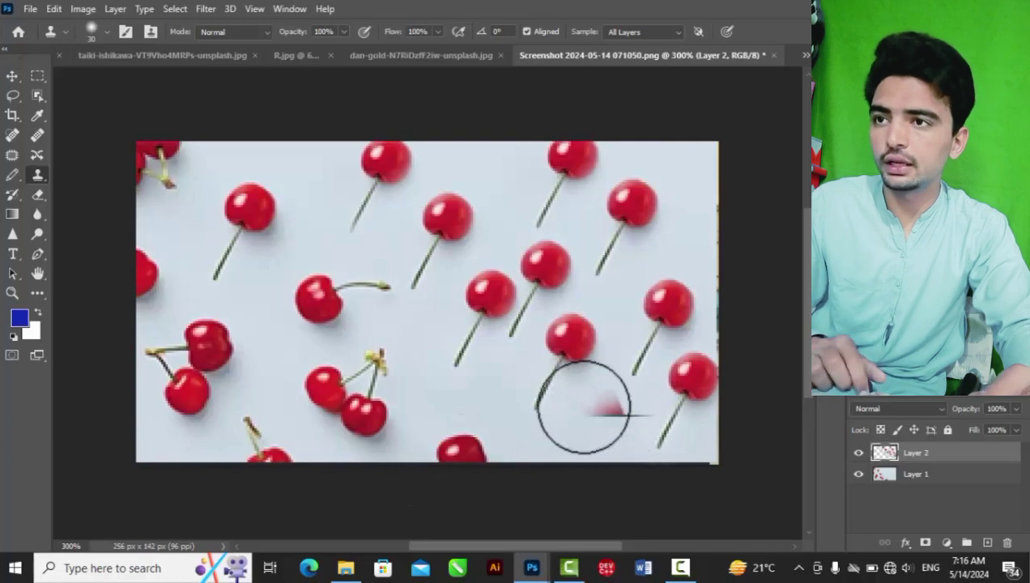
pyautogui.moveTo(214, 271)
pyautogui.mouseDown()
pyautogui.moveTo(291, 381)
pyautogui.moveTo(413, 380)
pyautogui.moveTo(498, 364)
pyautogui.moveTo(402, 376)
pyautogui.moveTo(396, 331)
pyautogui.moveTo(501, 328)
pyautogui.moveTo(367, 338)
pyautogui.mouseUp()
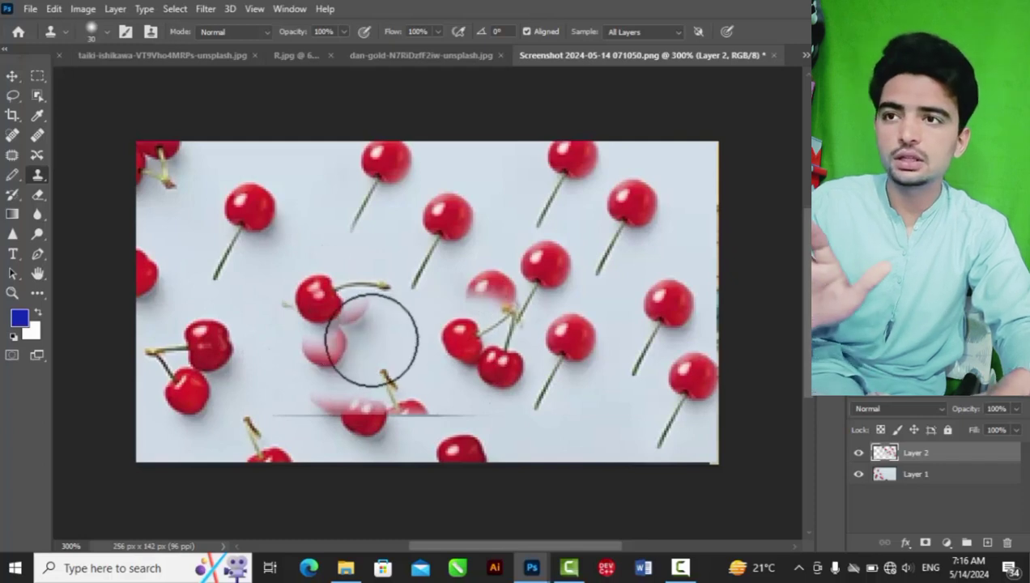
pyautogui.hotkey('ctrl', 'z')
pyautogui.hotkey('ctrl', 'z')
pyautogui.hotkey('ctrl', 'z')
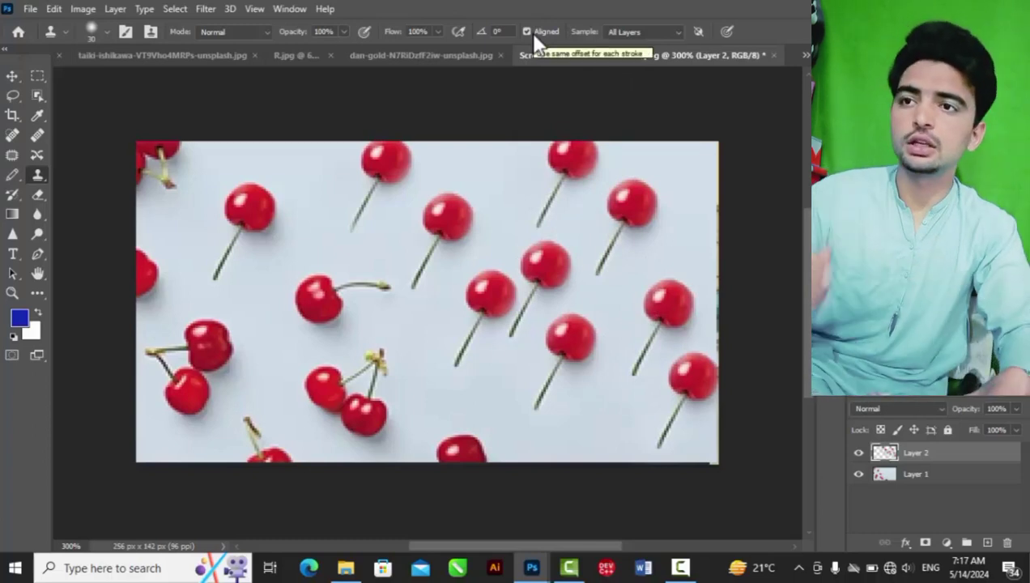
# - Browse the city street, Beetle and cherries images, landing on the snail photo
pyautogui.scroll(1, 490, 203)
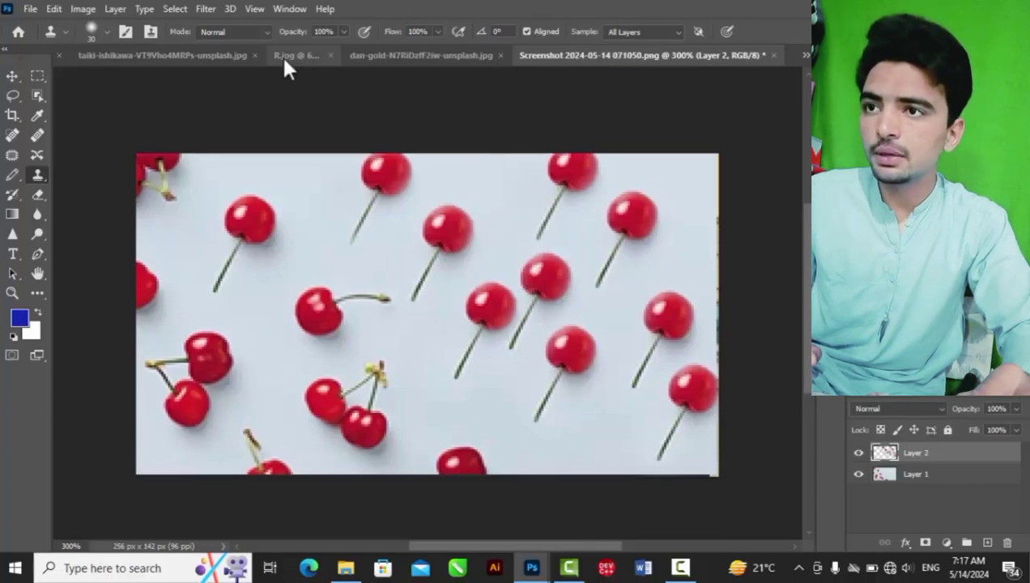
pyautogui.click(181, 57)
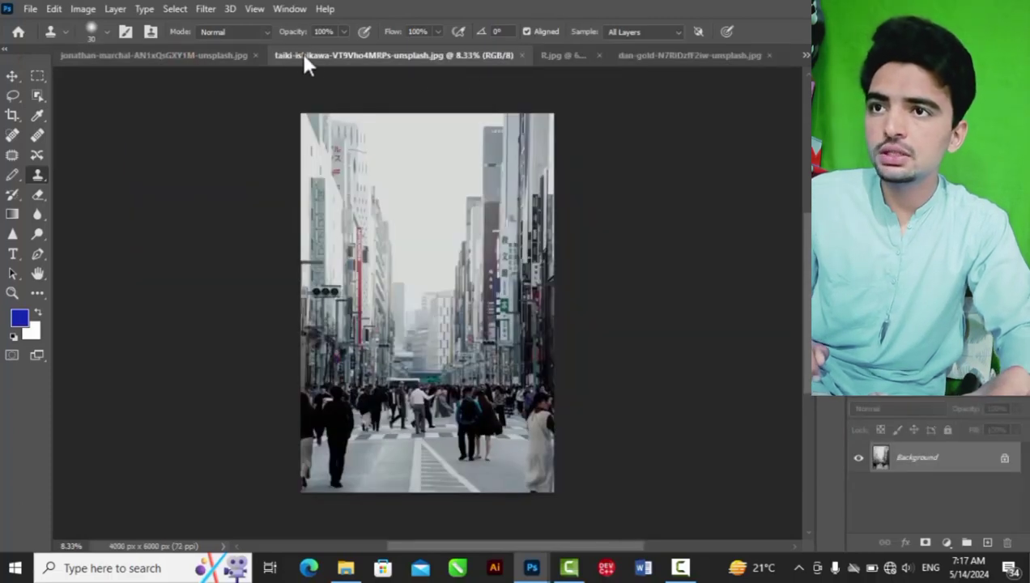
pyautogui.click(622, 54)
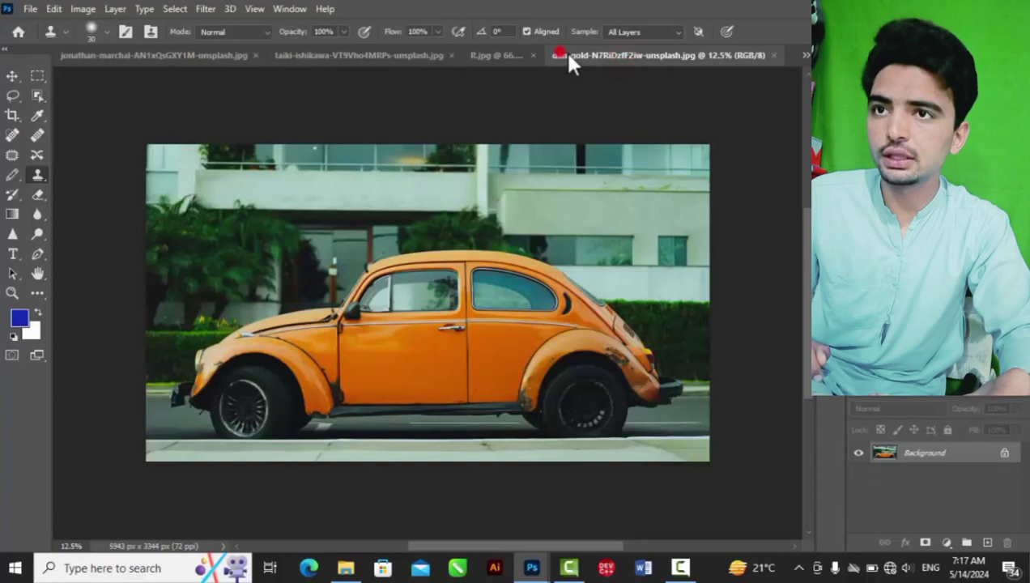
pyautogui.click(806, 55)
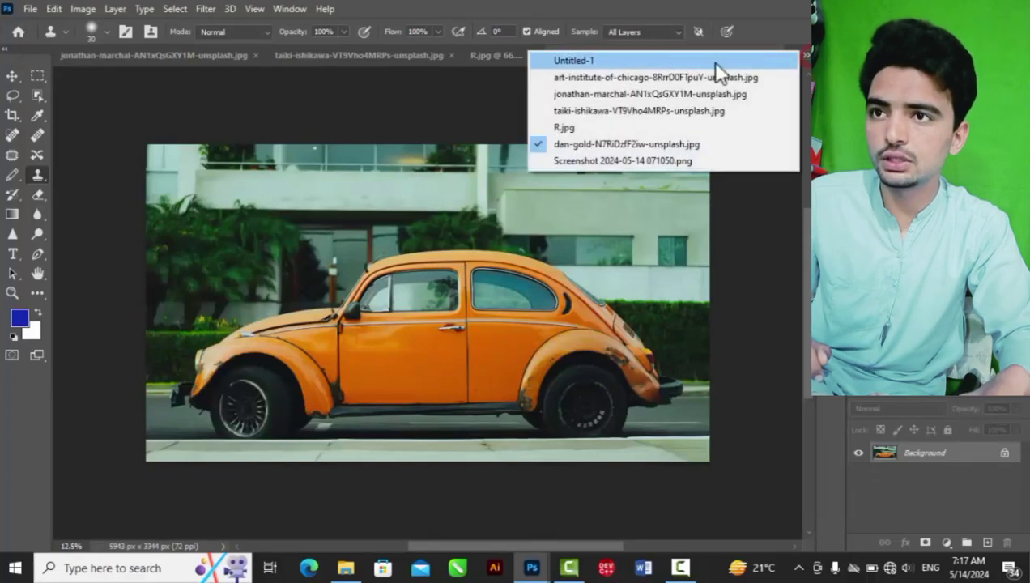
pyautogui.click(577, 160)
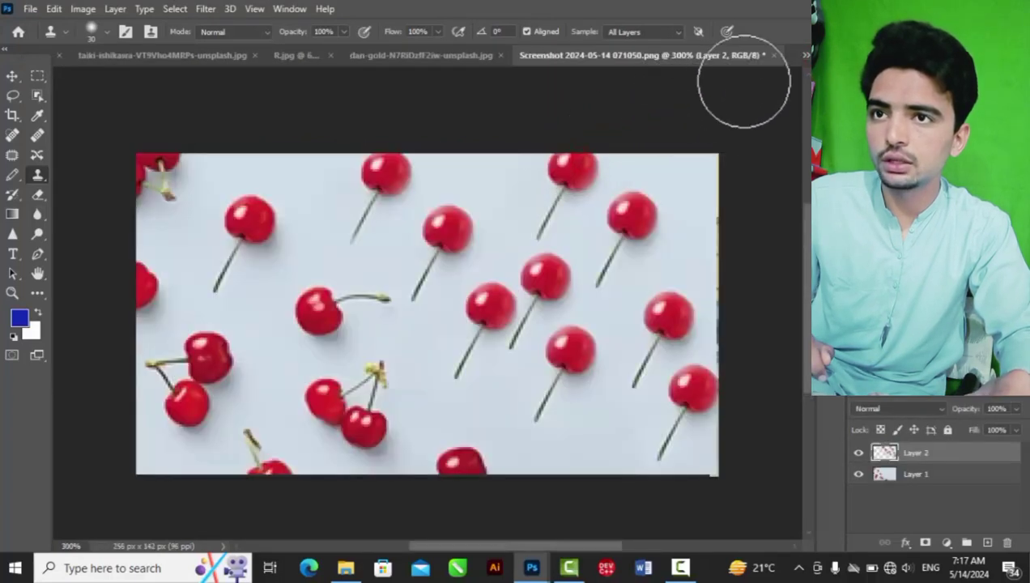
pyautogui.click(149, 57)
pyautogui.click(103, 58)
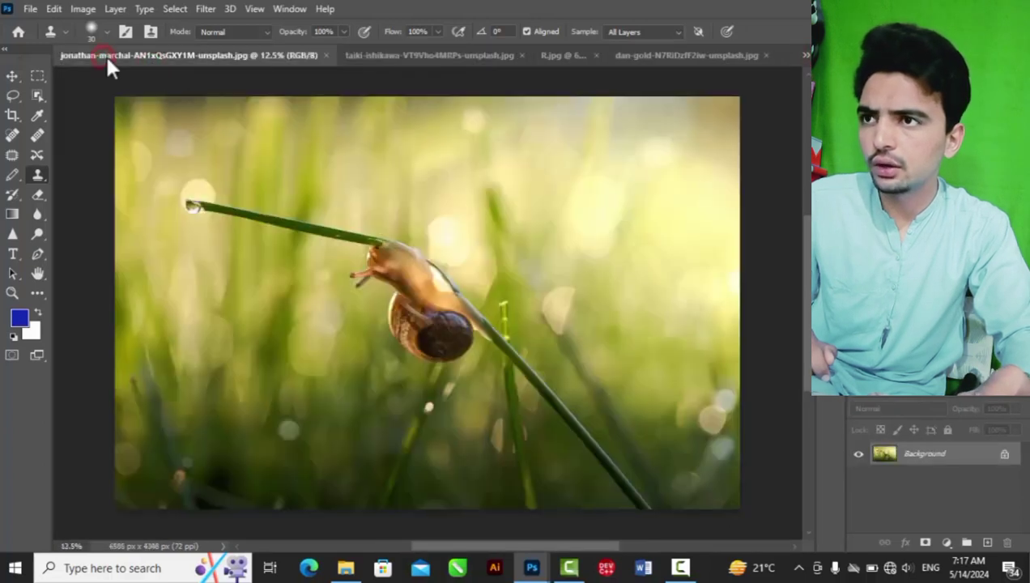
# - Look through the street, border collie and Beetle photos again, ending on the snail photo
pyautogui.click(424, 56)
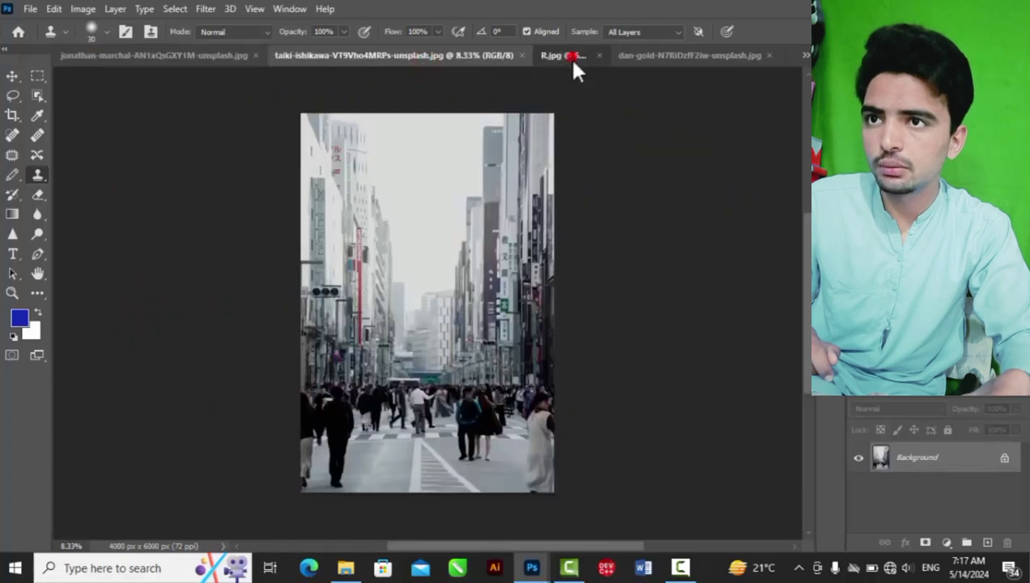
pyautogui.click(572, 57)
pyautogui.click(649, 57)
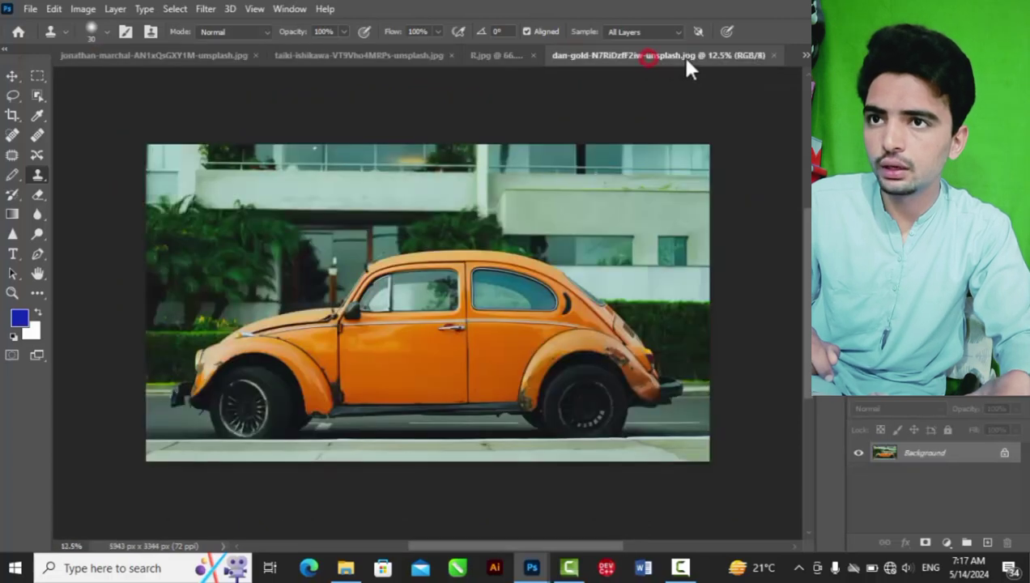
pyautogui.click(806, 55)
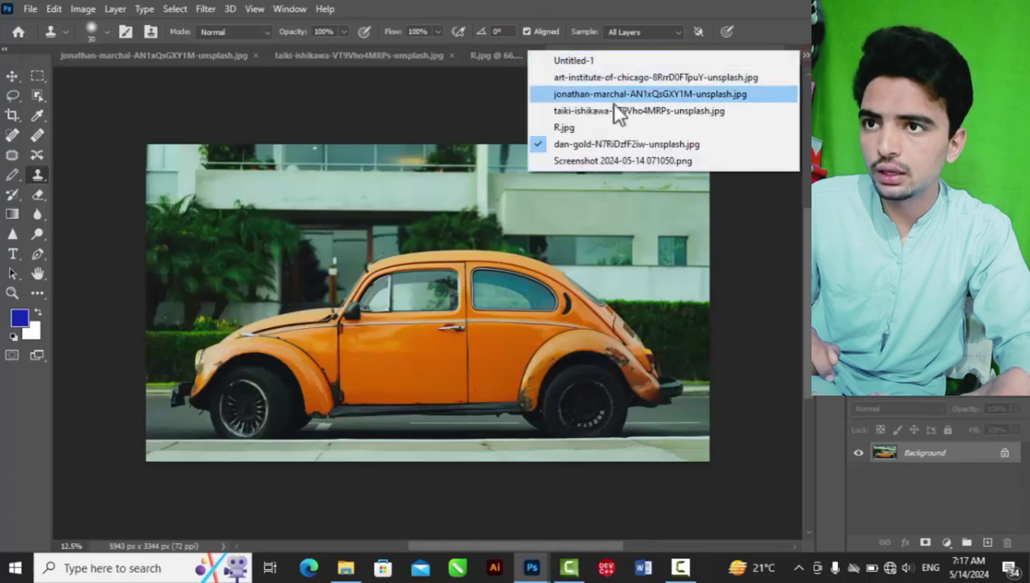
pyautogui.click(573, 127)
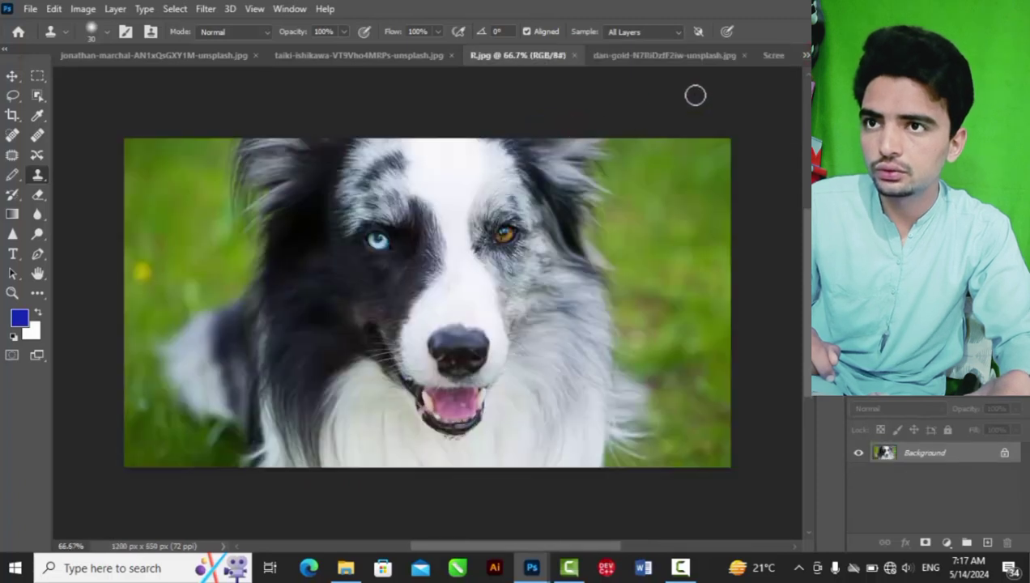
pyautogui.click(717, 63)
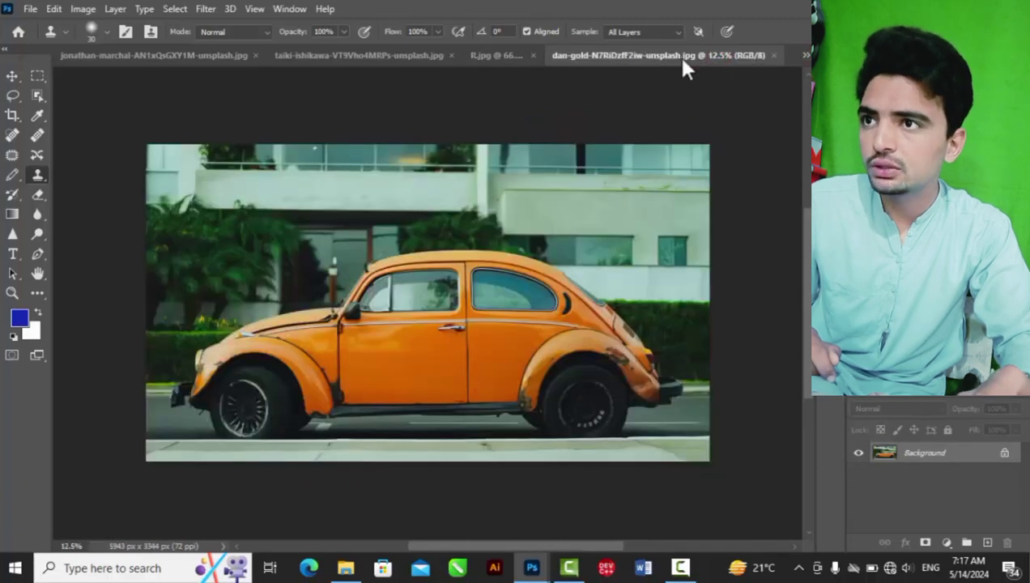
pyautogui.click(103, 55)
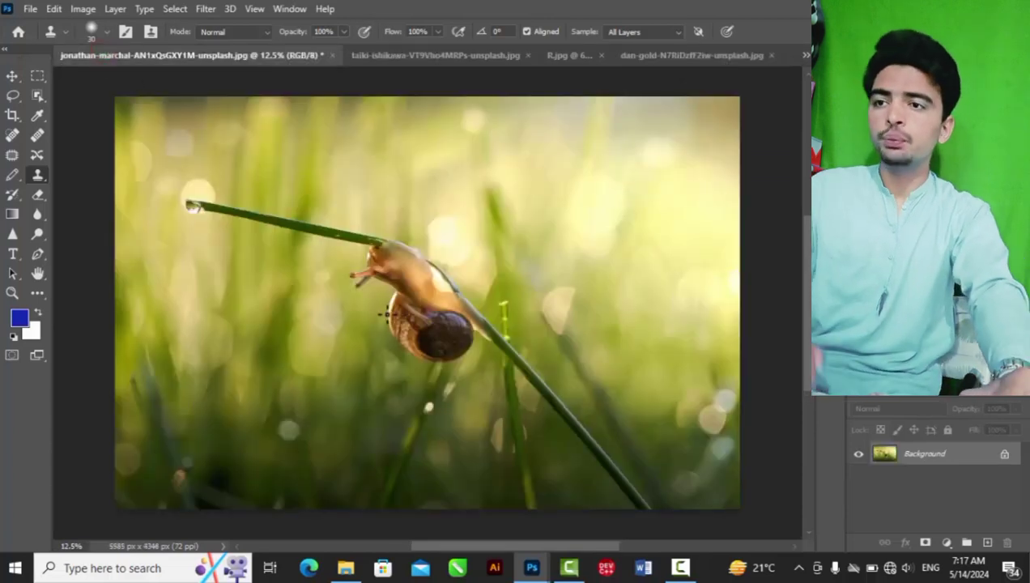
# - Set the clone brush to 700 px and unlock the snail photo's Background into Layer 0
pyautogui.hotkey('ctrl', '+')
pyautogui.hotkey('ctrl', '+')
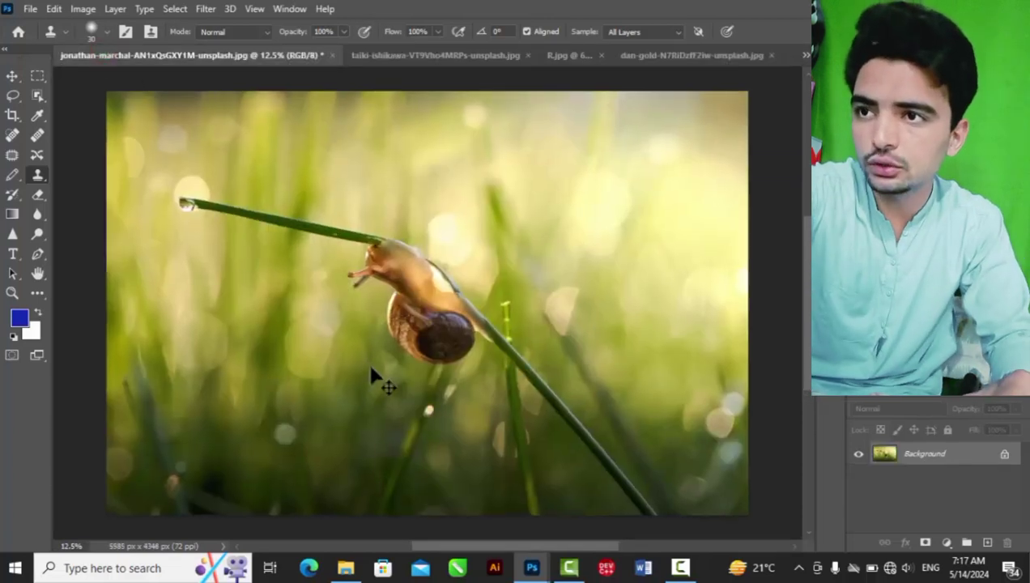
pyautogui.hotkey('ctrl', '+')
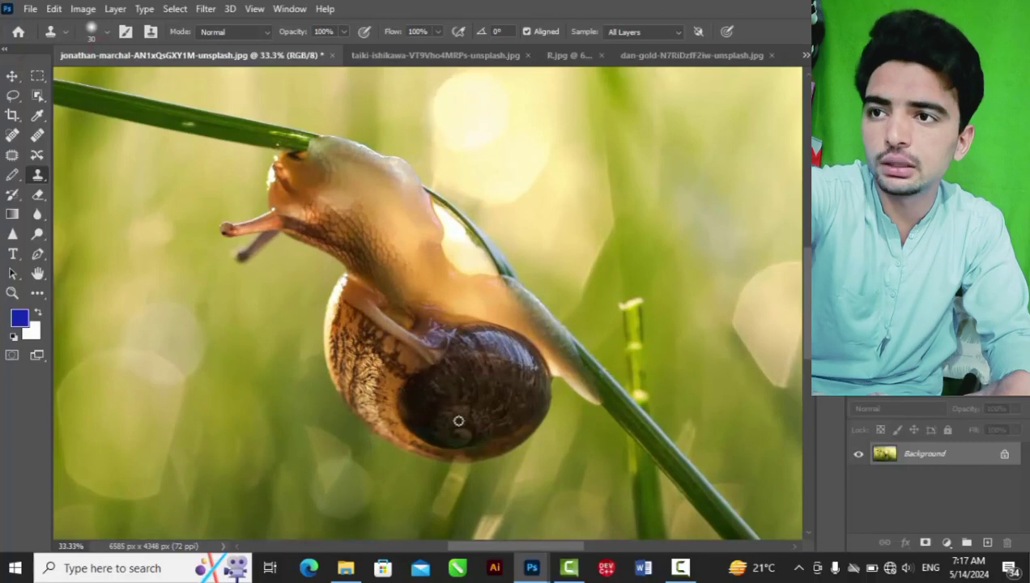
pyautogui.hotkey('ctrl', '-')
pyautogui.hotkey('ctrl', '-')
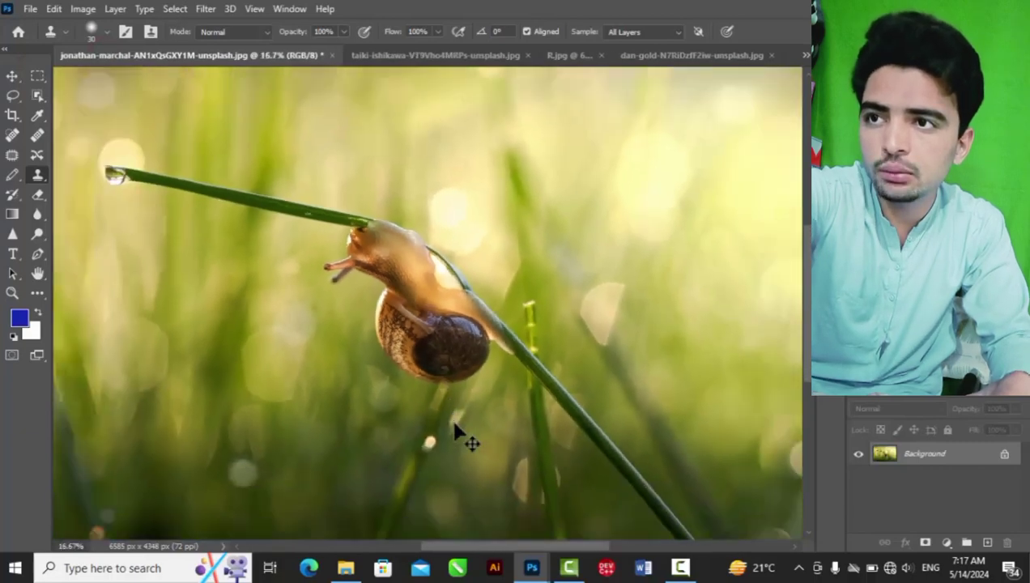
pyautogui.hotkey('ctrl', '-')
pyautogui.hotkey('ctrl', '-')
pyautogui.hotkey('ctrl', '+')
pyautogui.hotkey('ctrl', '+')
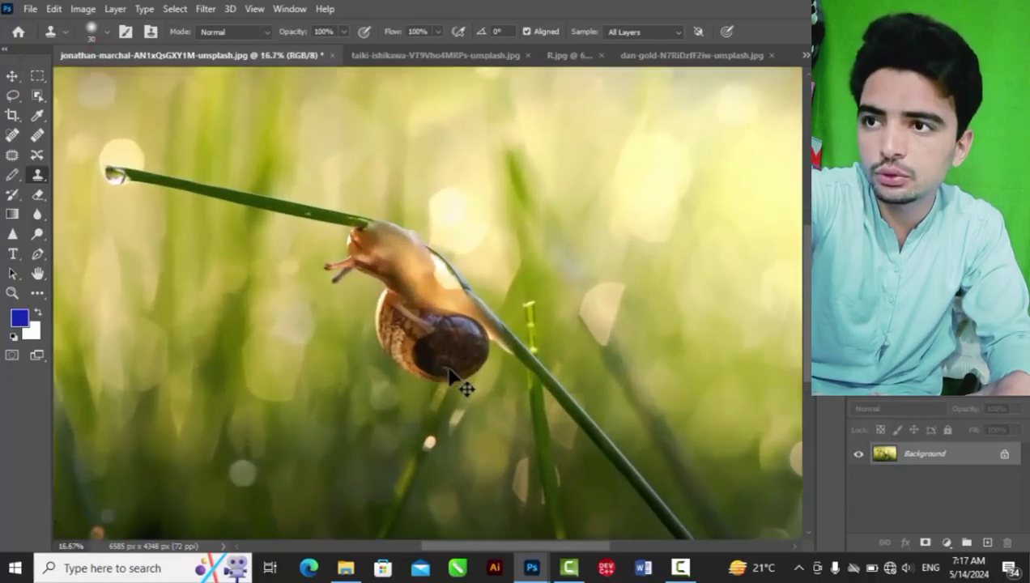
pyautogui.hotkey('ctrl', '-')
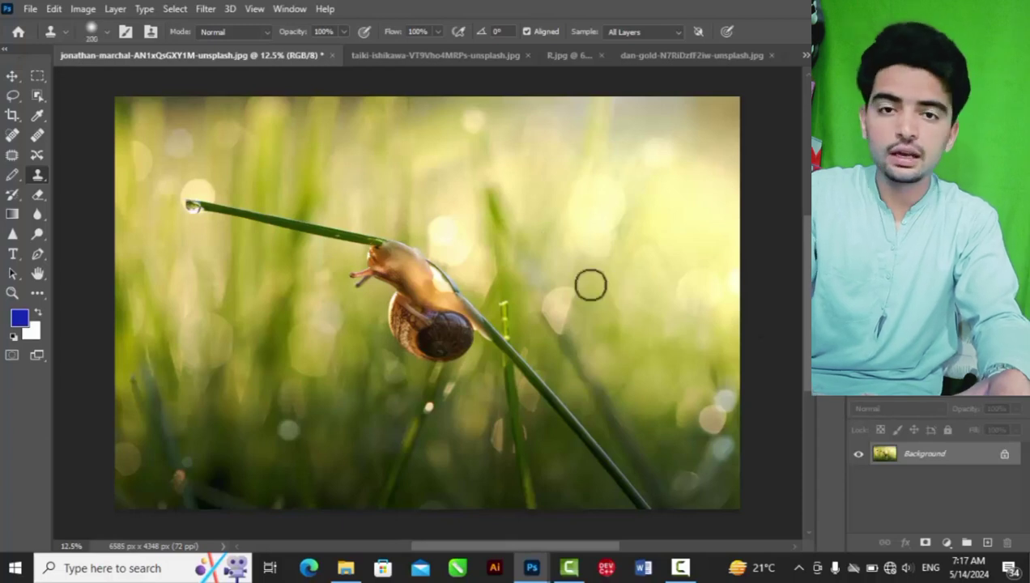
pyautogui.press(']')
pyautogui.press(']')
pyautogui.press(']')
pyautogui.press(']')
pyautogui.press(']')
pyautogui.press(']')
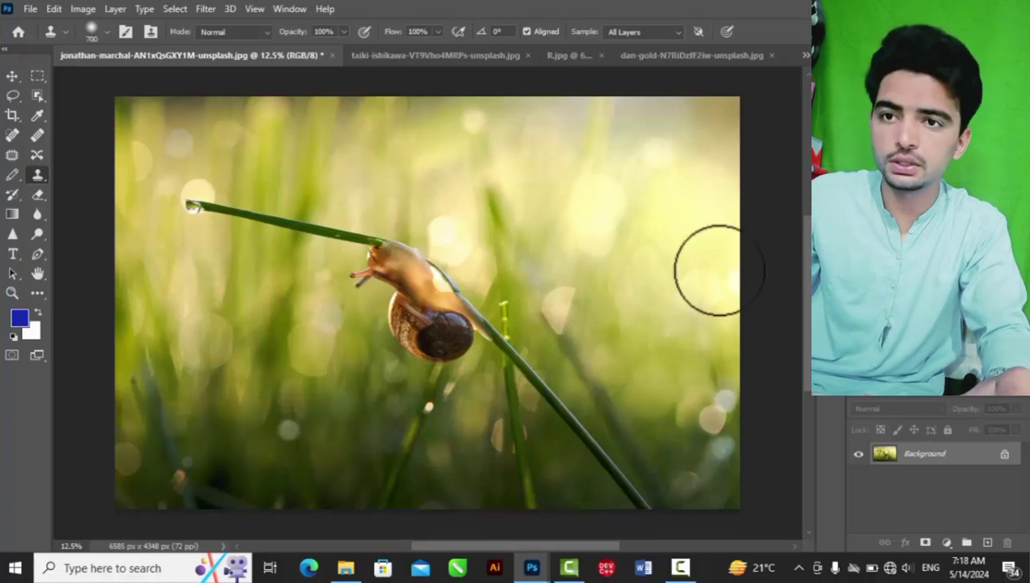
pyautogui.click(1004, 457)
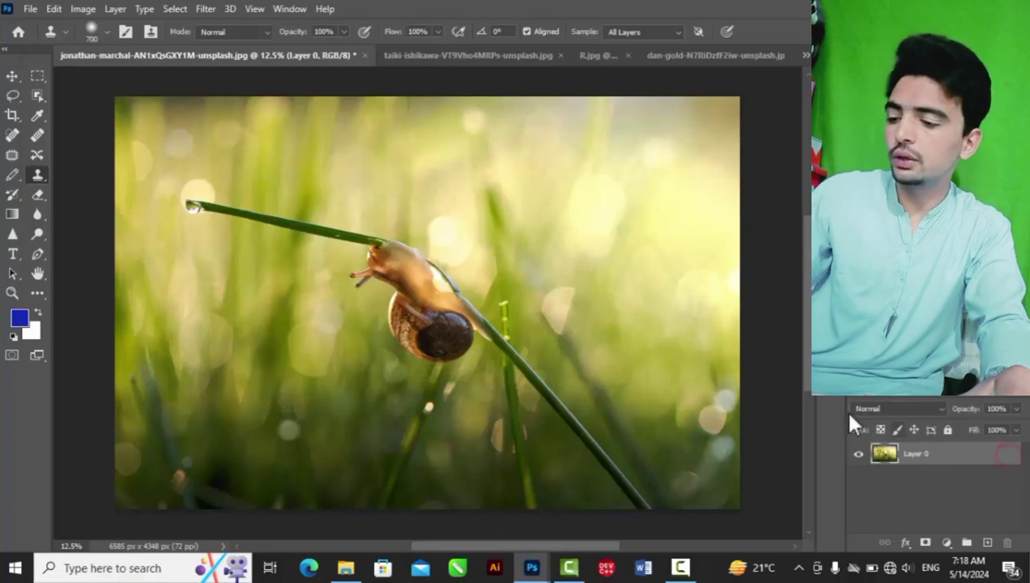
# - Add an empty Layer 1 above Layer 0 and show the Clone Source panel
pyautogui.hotkey('ctrl', 'shift', 'n')
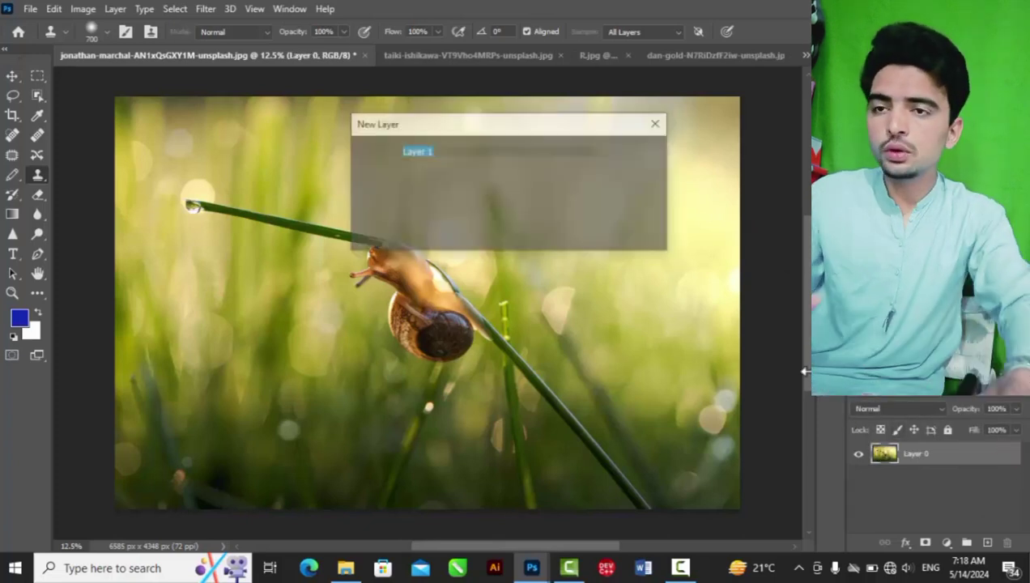
pyautogui.press('Return')
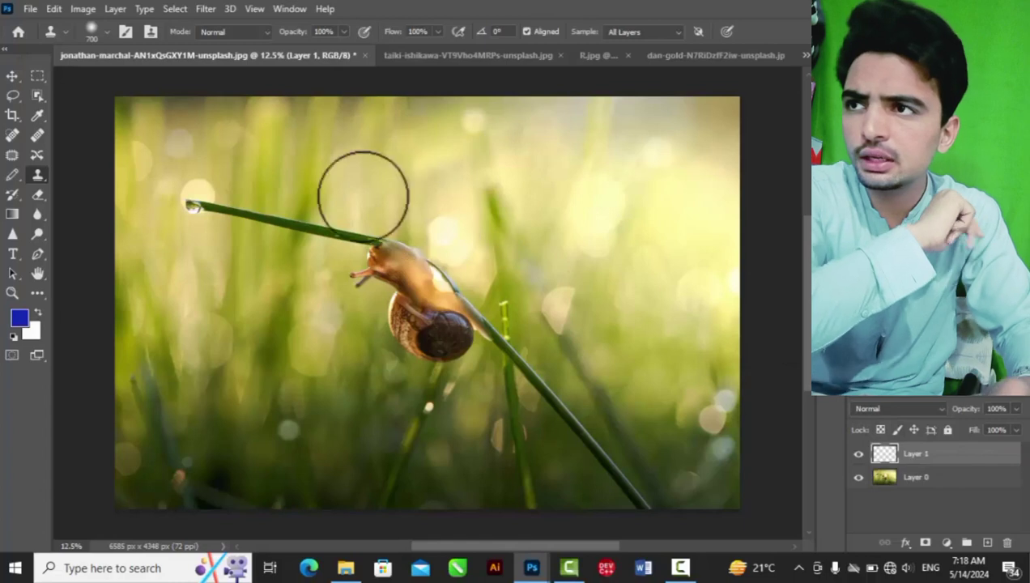
pyautogui.click(151, 30)
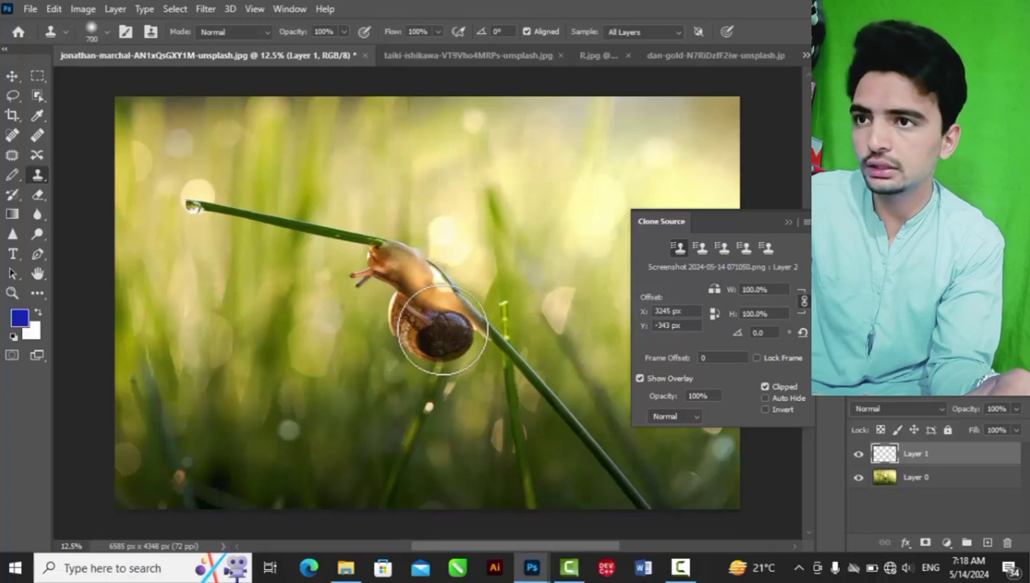
# - Make a trial clone stroke, switch to the second clone source slot and shrink the brush
pyautogui.moveTo(486, 171)
pyautogui.mouseDown()
pyautogui.moveTo(514, 161)
pyautogui.moveTo(515, 193)
pyautogui.moveTo(527, 166)
pyautogui.mouseUp()
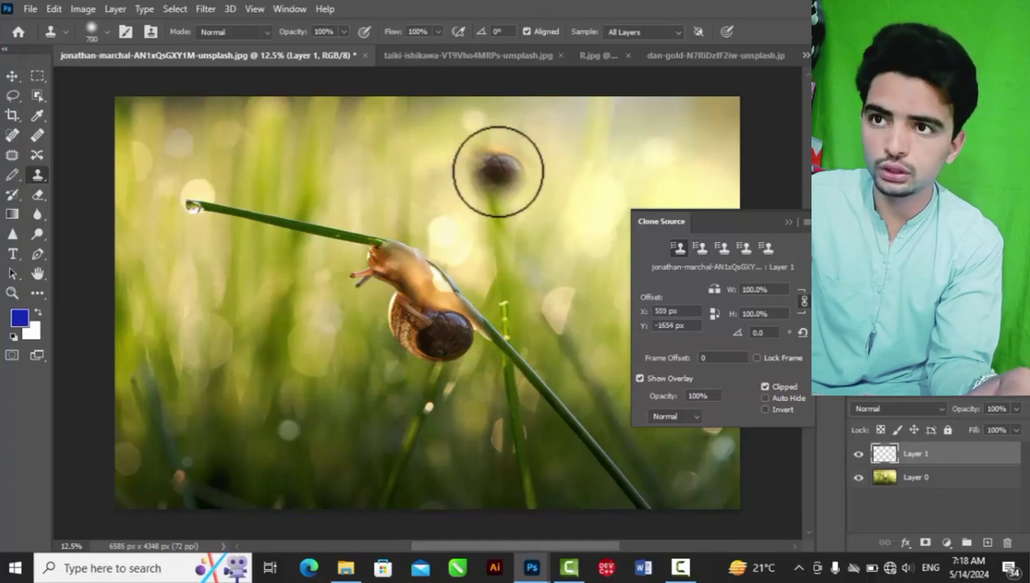
pyautogui.click(700, 249)
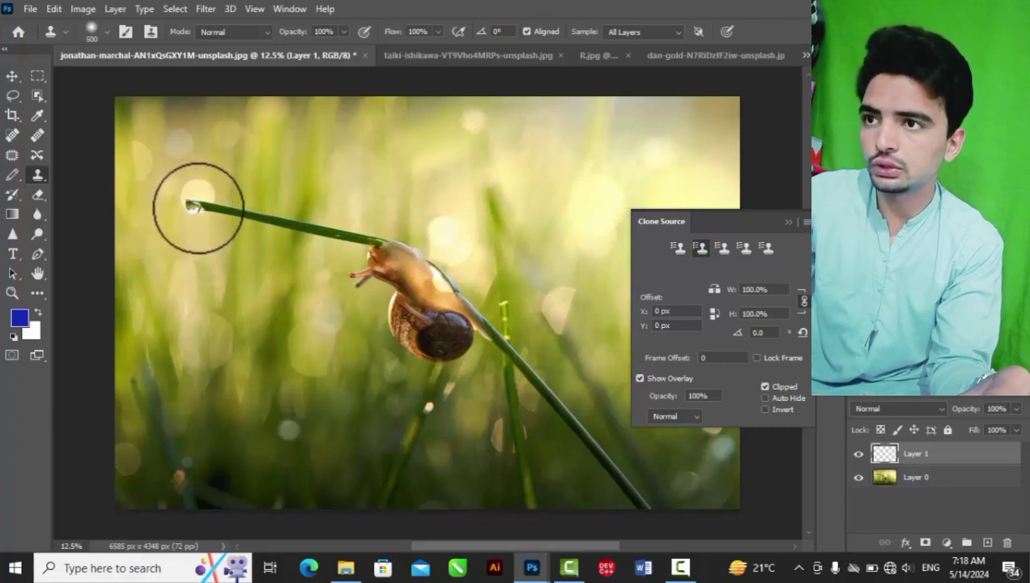
pyautogui.press('[')
pyautogui.press('[')
pyautogui.press('[')
pyautogui.press('[')
pyautogui.press('[')
pyautogui.press('[')
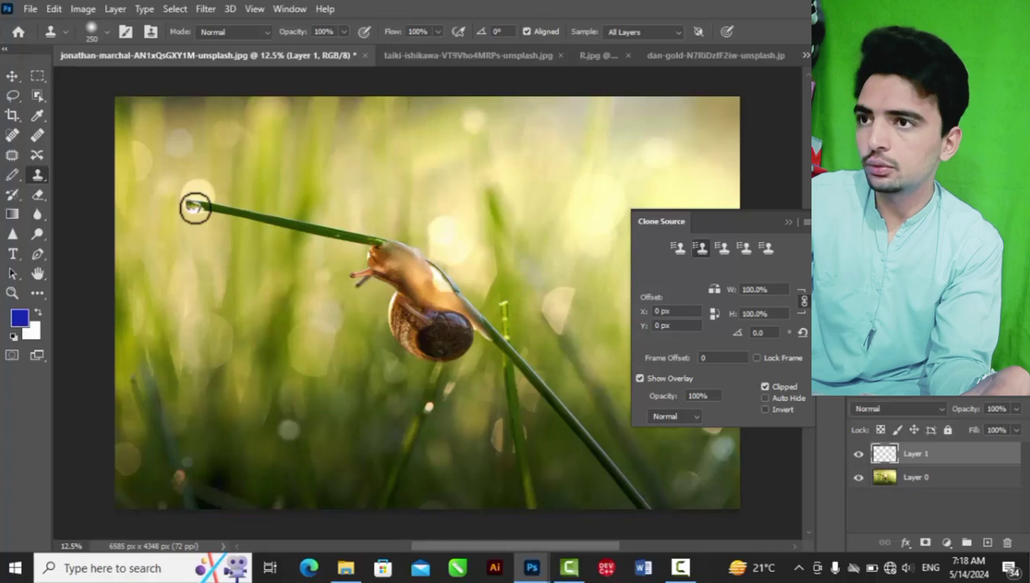
pyautogui.keyDown('alt'); pyautogui.click(194, 208); pyautogui.keyUp('alt')
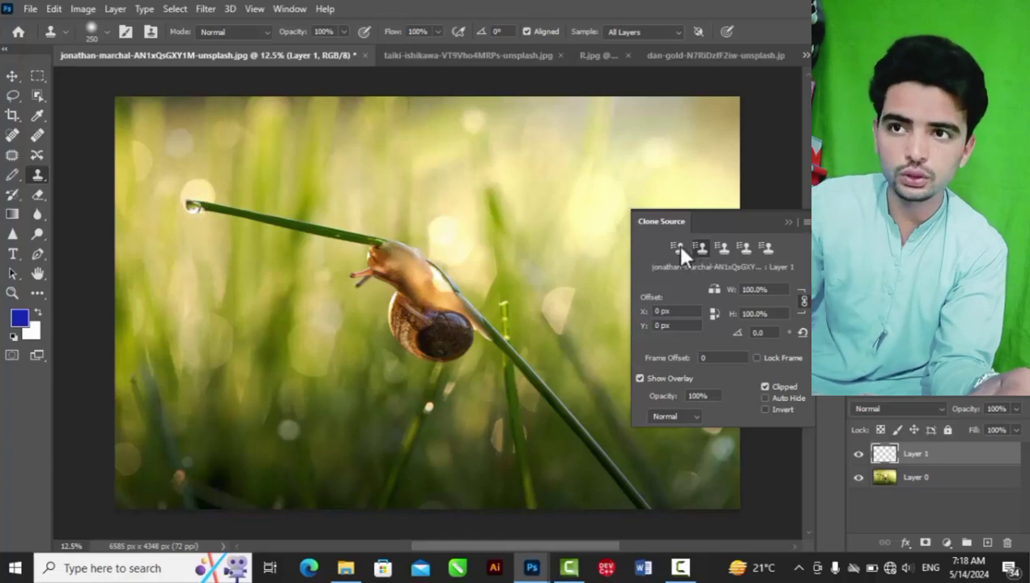
# - Sample test points from the third slot, then settle on a fresh slot with 0 px offset
pyautogui.click(723, 253)
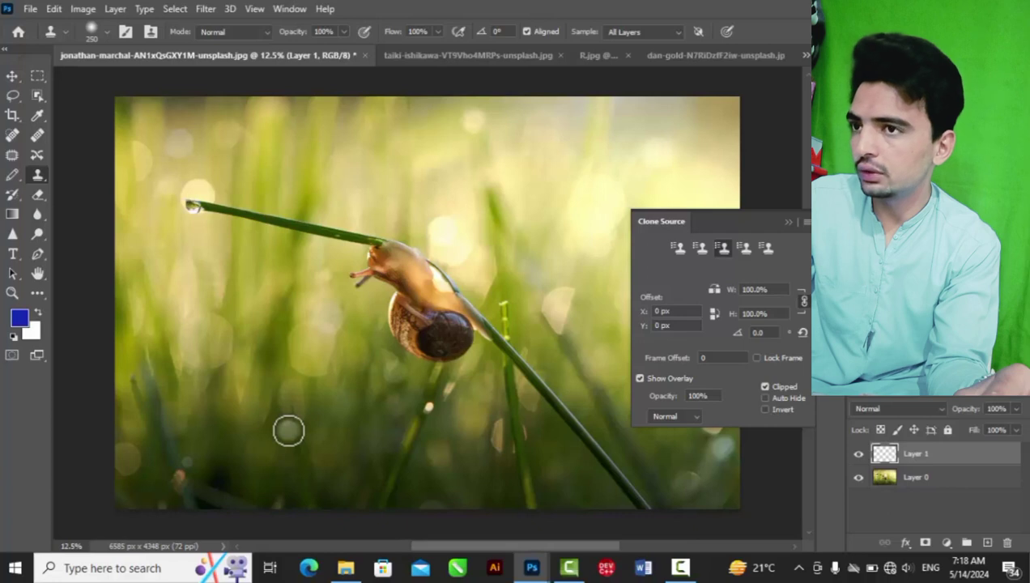
pyautogui.keyDown('alt'); pyautogui.click(289, 431); pyautogui.keyUp('alt')
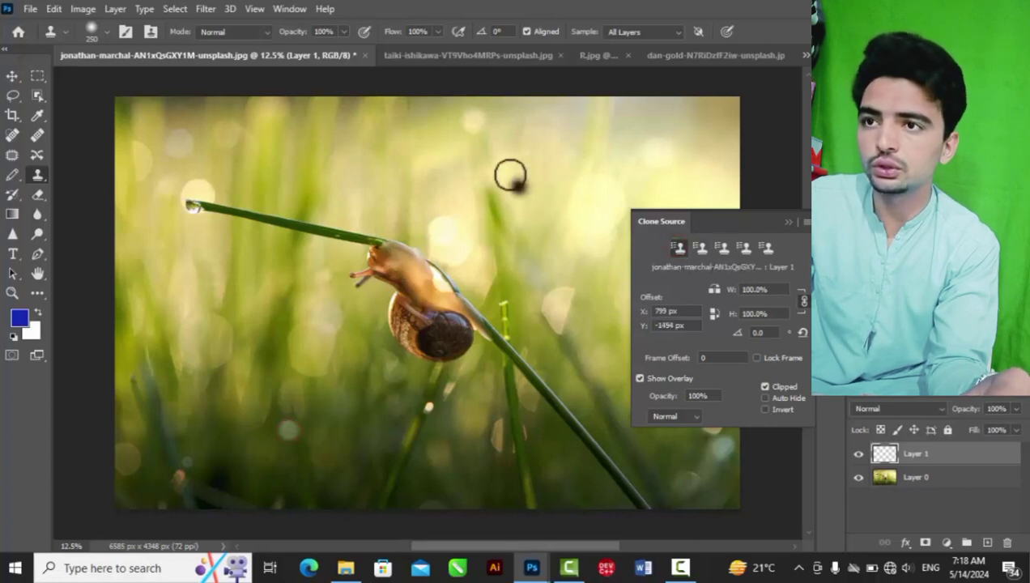
pyautogui.click(409, 291)
pyautogui.click(437, 336)
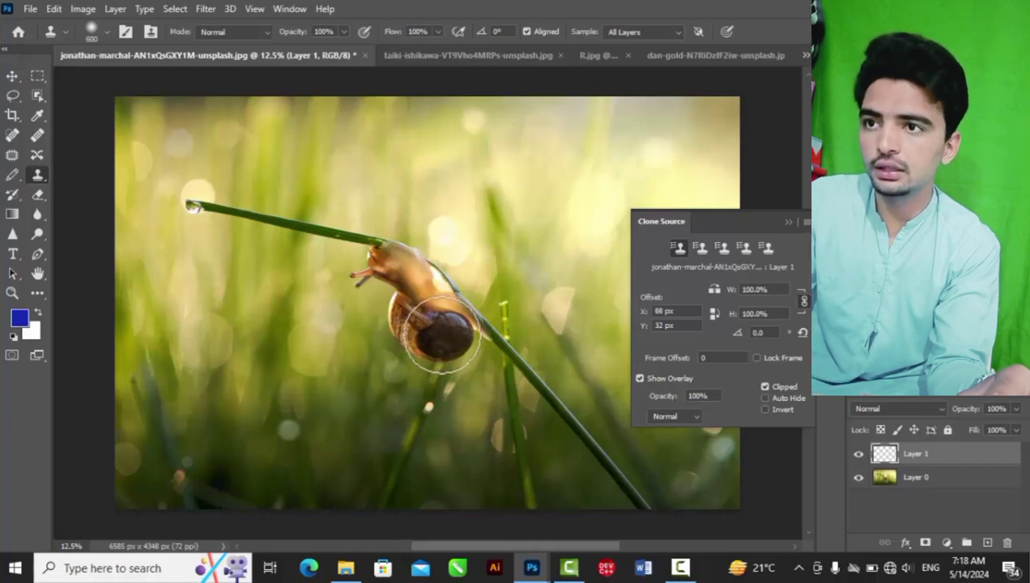
pyautogui.click(702, 248)
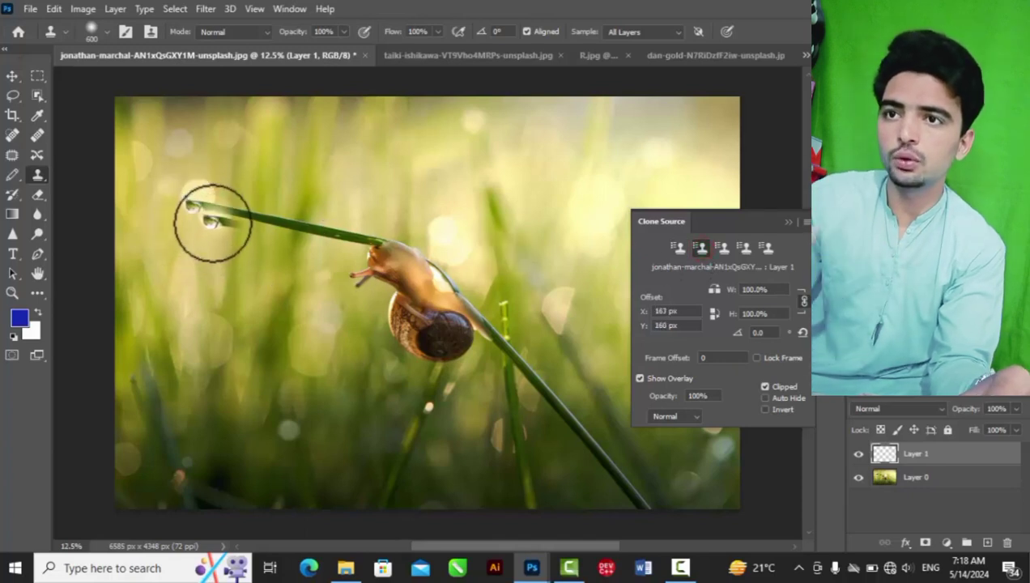
pyautogui.click(722, 246)
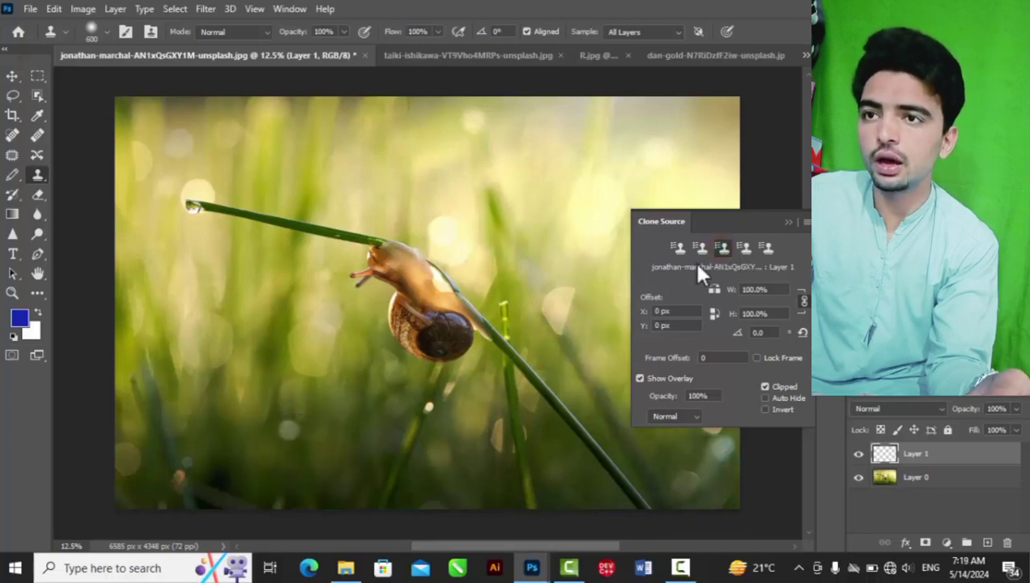
# - Sample the stem-tip water droplet in the second clone slot and move the Clone Source panel top-right
pyautogui.click(678, 247)
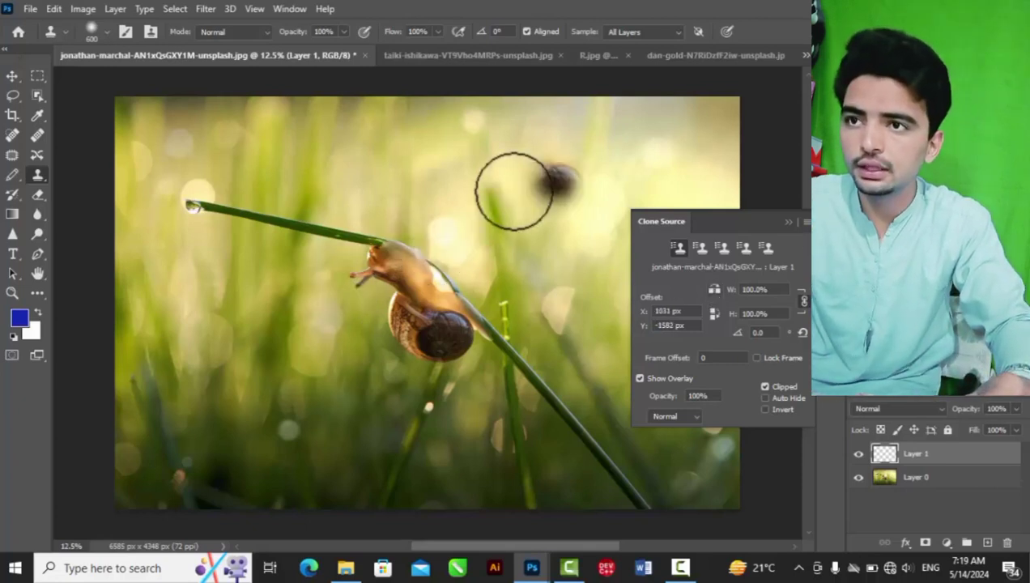
pyautogui.click(700, 246)
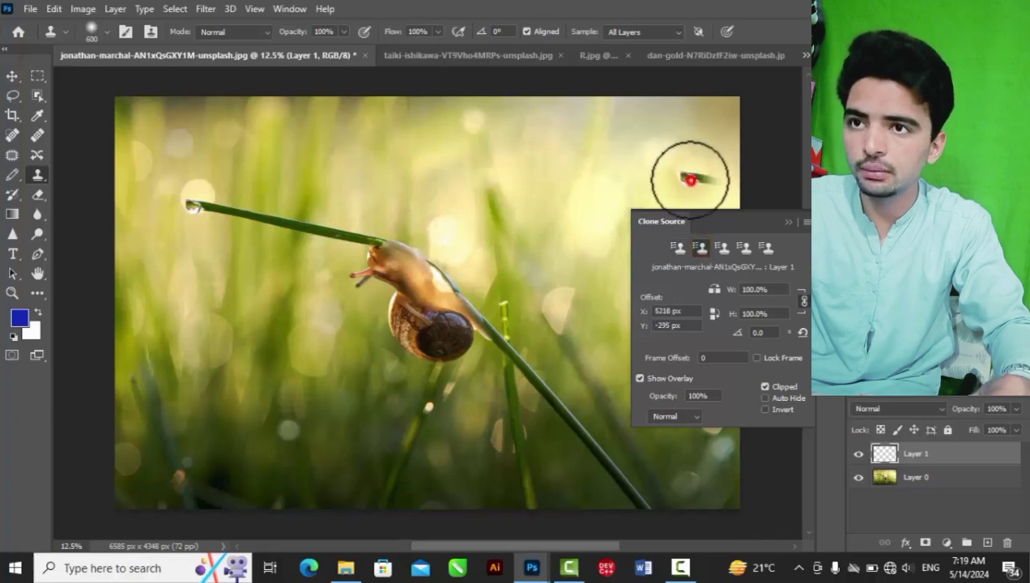
pyautogui.click(676, 183)
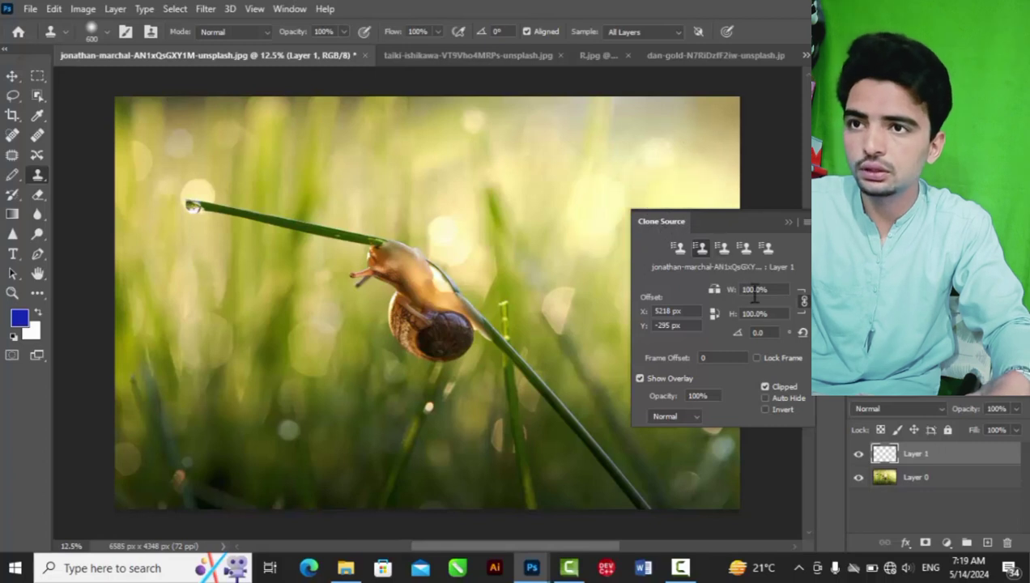
pyautogui.moveTo(736, 220)
pyautogui.mouseDown()
pyautogui.moveTo(746, 68)
pyautogui.moveTo(770, 38)
pyautogui.mouseUp()
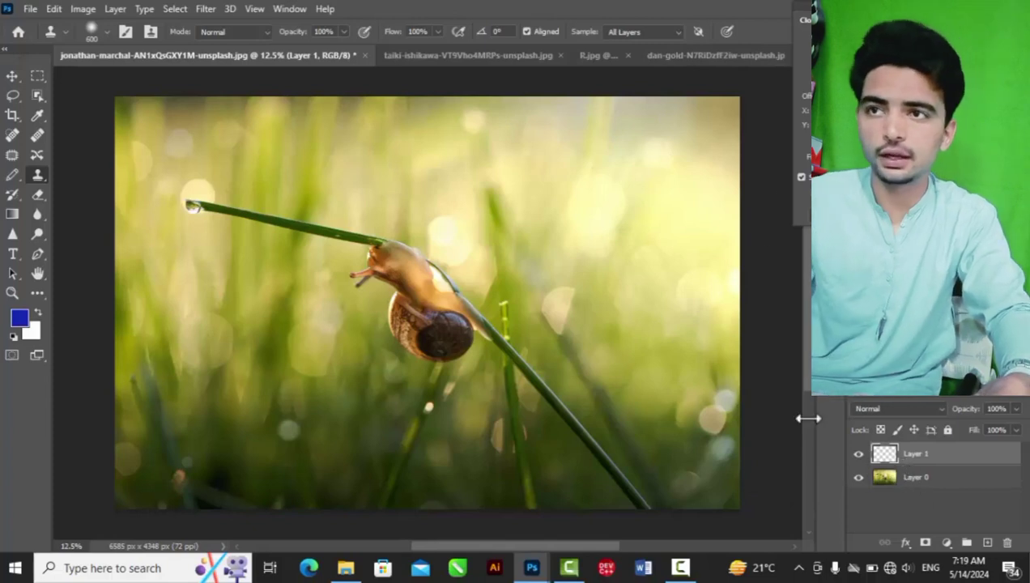
# - Paint two cloned streaks across the upper right, then undo both
pyautogui.moveTo(694, 219); pyautogui.dragTo(590, 271)
pyautogui.moveTo(693, 177)
pyautogui.mouseDown()
pyautogui.moveTo(580, 220)
pyautogui.moveTo(681, 161)
pyautogui.moveTo(537, 188)
pyautogui.moveTo(488, 239)
pyautogui.moveTo(489, 342)
pyautogui.moveTo(477, 253)
pyautogui.moveTo(418, 362)
pyautogui.moveTo(463, 225)
pyautogui.moveTo(342, 384)
pyautogui.moveTo(329, 433)
pyautogui.moveTo(381, 390)
pyautogui.mouseUp()
pyautogui.hotkey('ctrl', 'z')
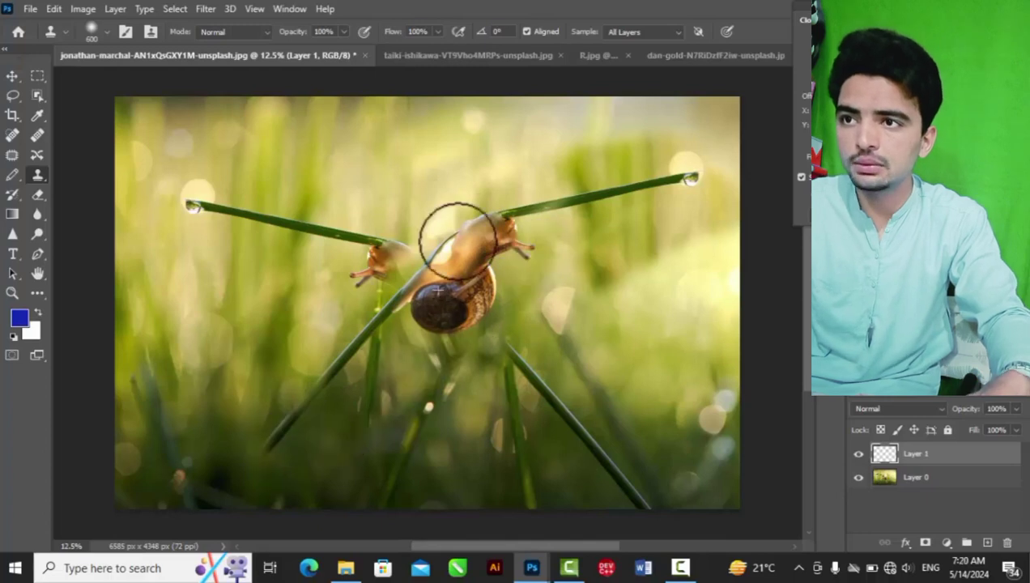
pyautogui.hotkey('ctrl', 'z')
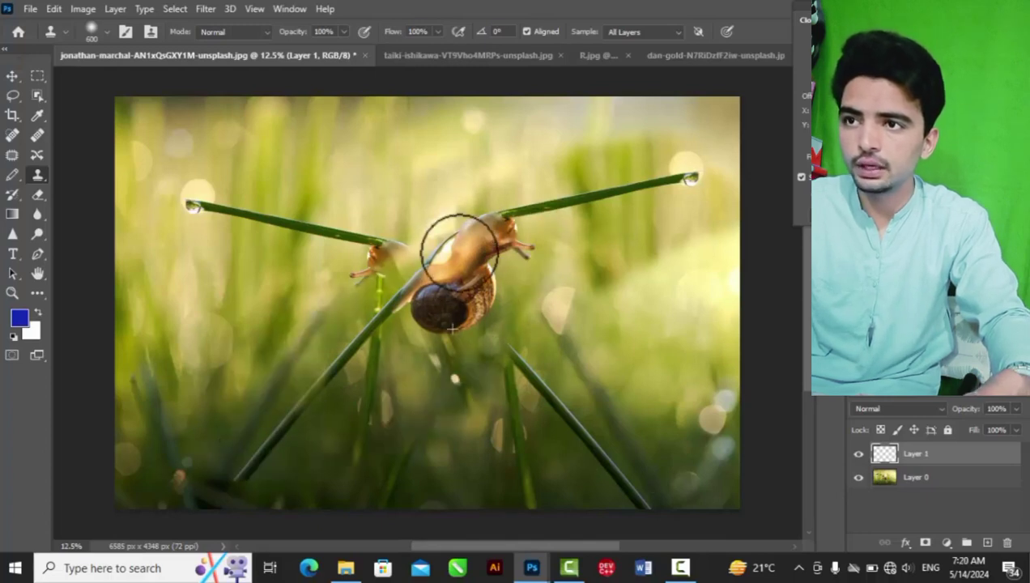
# - Clone background over the left and lower-right stems and top strip, then compare before and after
pyautogui.moveTo(374, 243); pyautogui.dragTo(288, 244)
pyautogui.moveTo(666, 318)
pyautogui.mouseDown()
pyautogui.moveTo(511, 388)
pyautogui.moveTo(543, 509)
pyautogui.moveTo(343, 331)
pyautogui.moveTo(573, 445)
pyautogui.moveTo(830, 370)
pyautogui.moveTo(488, 351)
pyautogui.moveTo(382, 384)
pyautogui.moveTo(345, 471)
pyautogui.mouseUp()
pyautogui.moveTo(519, 365)
pyautogui.mouseDown()
pyautogui.moveTo(655, 419)
pyautogui.moveTo(588, 413)
pyautogui.moveTo(425, 486)
pyautogui.mouseUp()
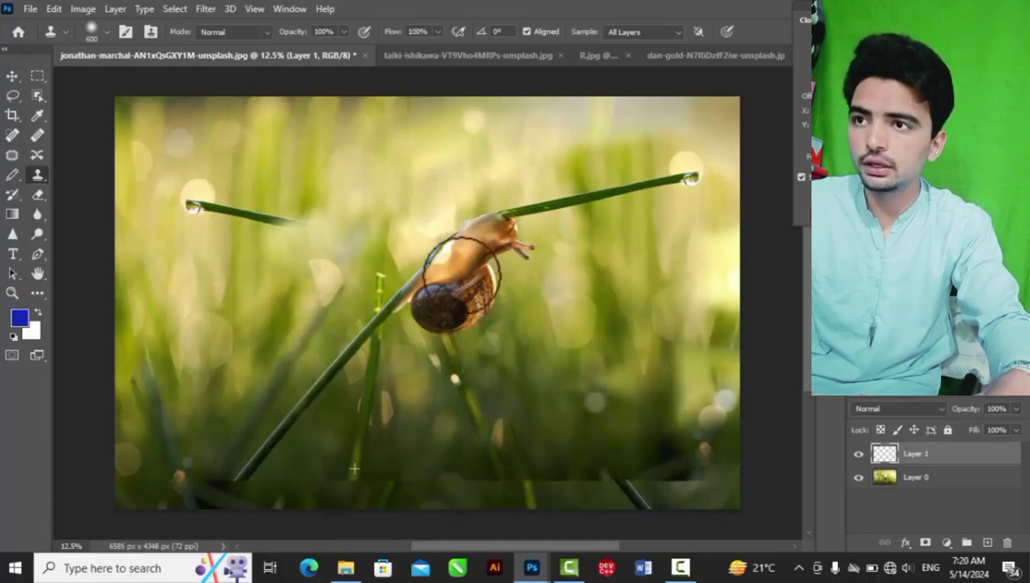
pyautogui.moveTo(179, 214)
pyautogui.mouseDown()
pyautogui.moveTo(265, 222)
pyautogui.moveTo(439, 161)
pyautogui.moveTo(325, 108)
pyautogui.moveTo(146, 122)
pyautogui.mouseUp()
pyautogui.moveTo(381, 146)
pyautogui.mouseDown()
pyautogui.moveTo(704, 132)
pyautogui.moveTo(145, 134)
pyautogui.mouseUp()
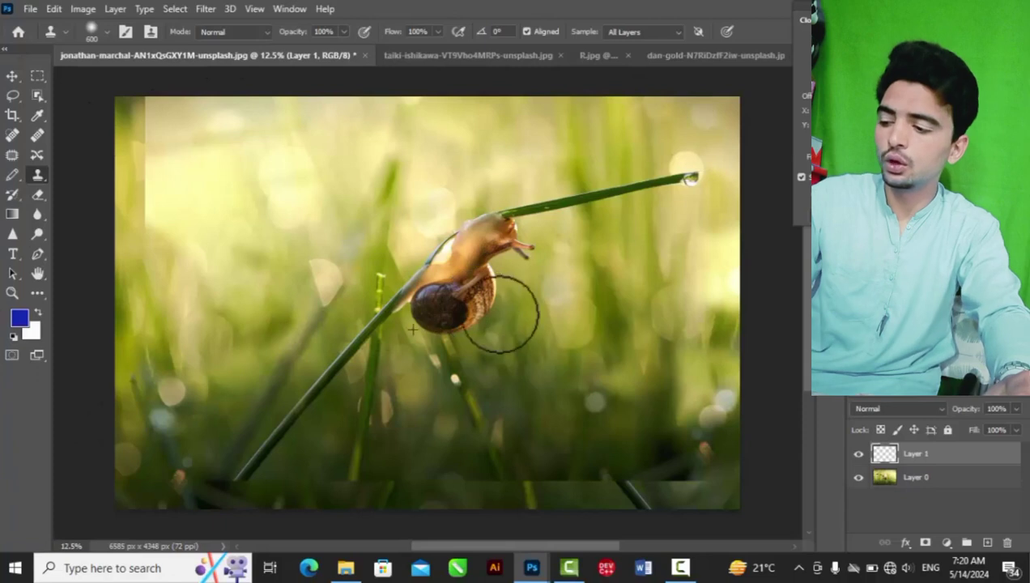
pyautogui.hotkey('ctrl', 'shift', 'h')
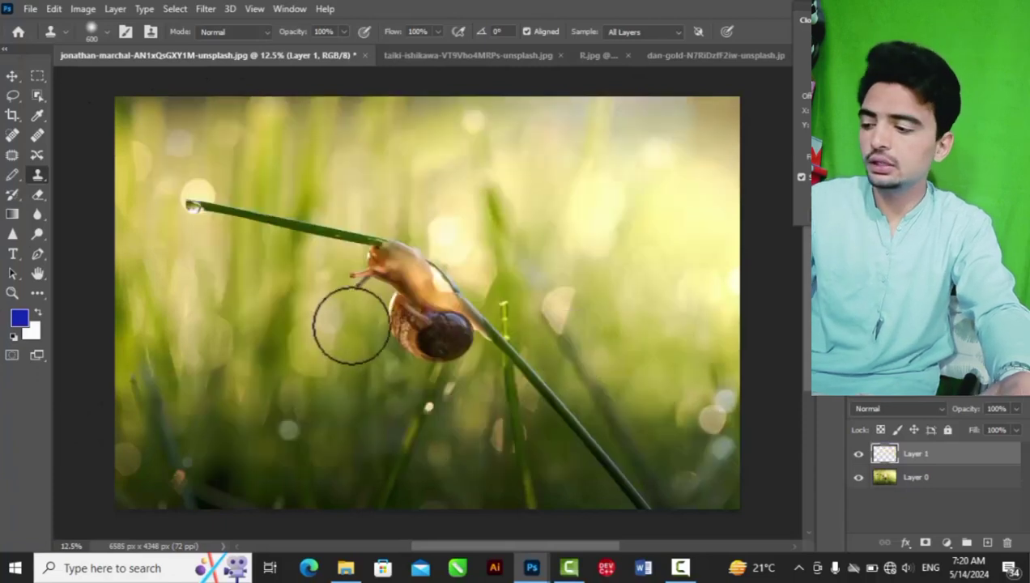
pyautogui.hotkey('ctrl', 'z')
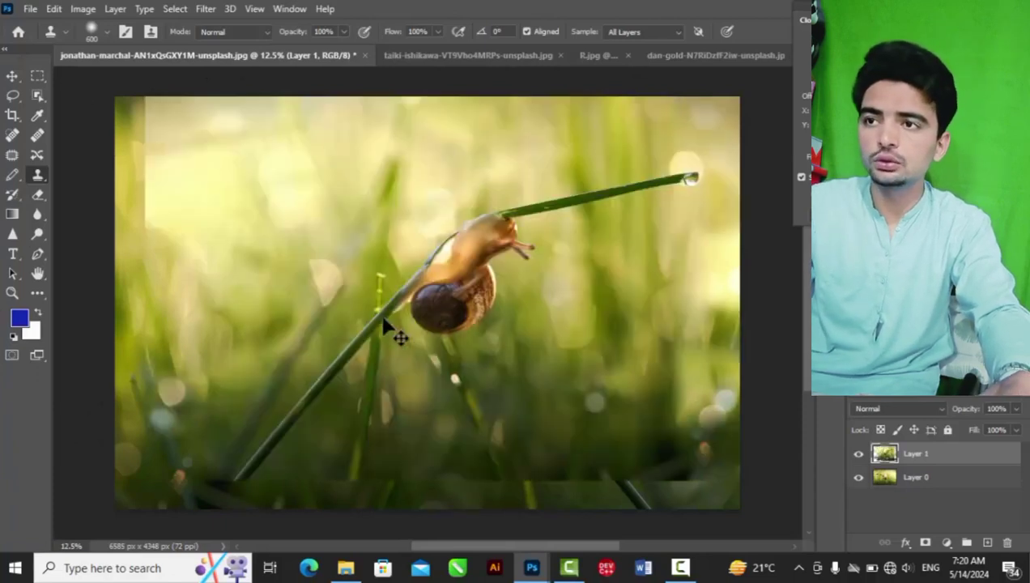
# - Revert the mirrored cloning and stamp a second snail with its grass stem into the upper right
pyautogui.hotkey('ctrl', 'z')
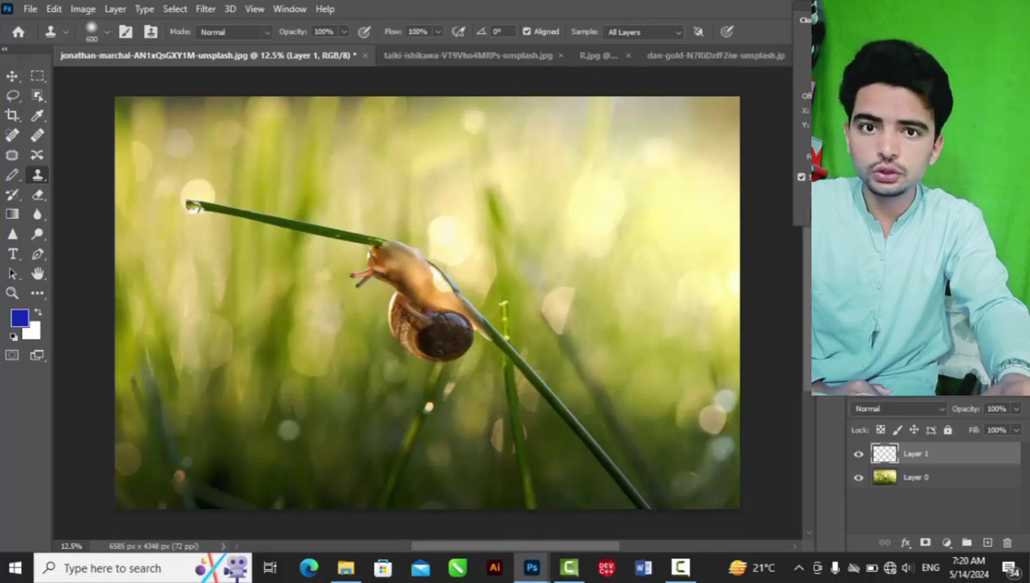
pyautogui.click(680, 150)
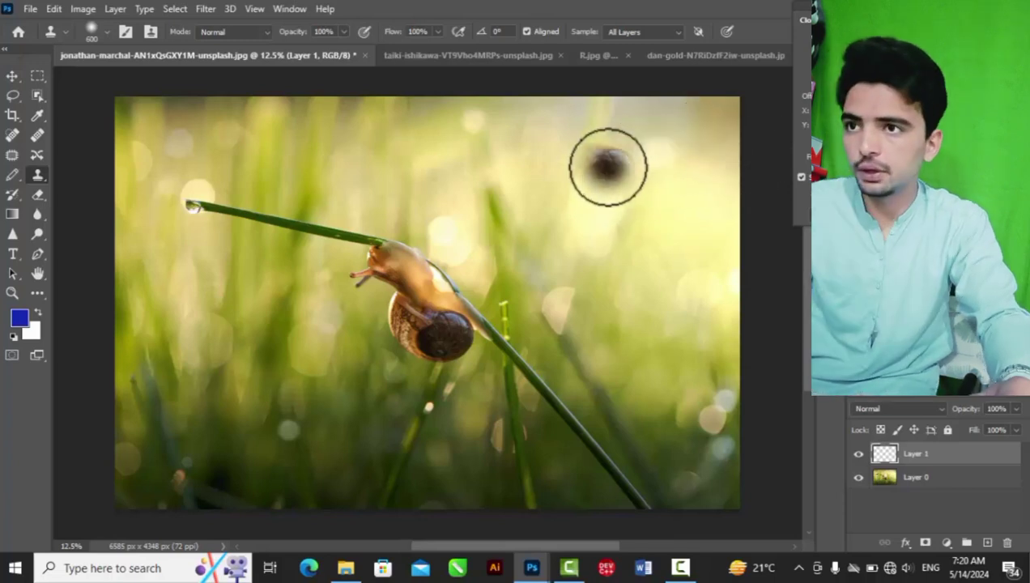
pyautogui.click(561, 202)
pyautogui.moveTo(563, 202)
pyautogui.mouseDown()
pyautogui.moveTo(589, 250)
pyautogui.moveTo(583, 226)
pyautogui.moveTo(534, 193)
pyautogui.moveTo(572, 224)
pyautogui.moveTo(518, 154)
pyautogui.mouseUp()
pyautogui.moveTo(648, 200)
pyautogui.mouseDown()
pyautogui.moveTo(661, 248)
pyautogui.moveTo(463, 110)
pyautogui.moveTo(715, 338)
pyautogui.moveTo(704, 319)
pyautogui.moveTo(741, 339)
pyautogui.mouseUp()
pyautogui.moveTo(696, 139)
pyautogui.mouseDown()
pyautogui.moveTo(706, 214)
pyautogui.moveTo(713, 262)
pyautogui.moveTo(636, 178)
pyautogui.mouseUp()
pyautogui.moveTo(429, 109)
pyautogui.mouseDown()
pyautogui.moveTo(603, 300)
pyautogui.moveTo(721, 410)
pyautogui.moveTo(636, 320)
pyautogui.moveTo(680, 372)
pyautogui.moveTo(664, 427)
pyautogui.moveTo(609, 422)
pyautogui.moveTo(392, 107)
pyautogui.moveTo(525, 256)
pyautogui.moveTo(683, 409)
pyautogui.mouseUp()
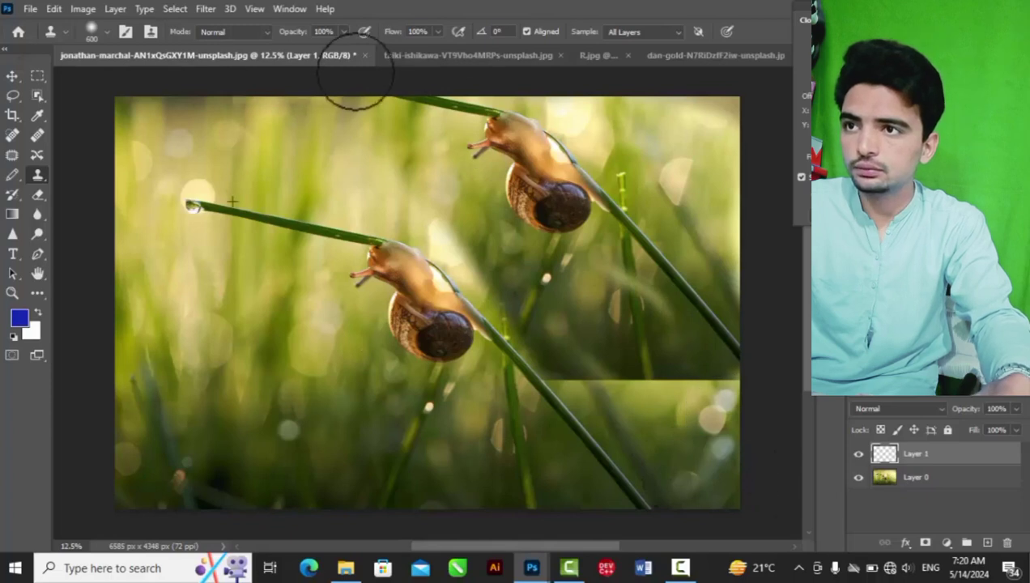
pyautogui.moveTo(395, 141)
pyautogui.mouseDown()
pyautogui.moveTo(349, 170)
pyautogui.moveTo(290, 170)
pyautogui.moveTo(578, 293)
pyautogui.moveTo(256, 139)
pyautogui.moveTo(187, 233)
pyautogui.moveTo(298, 432)
pyautogui.mouseUp()
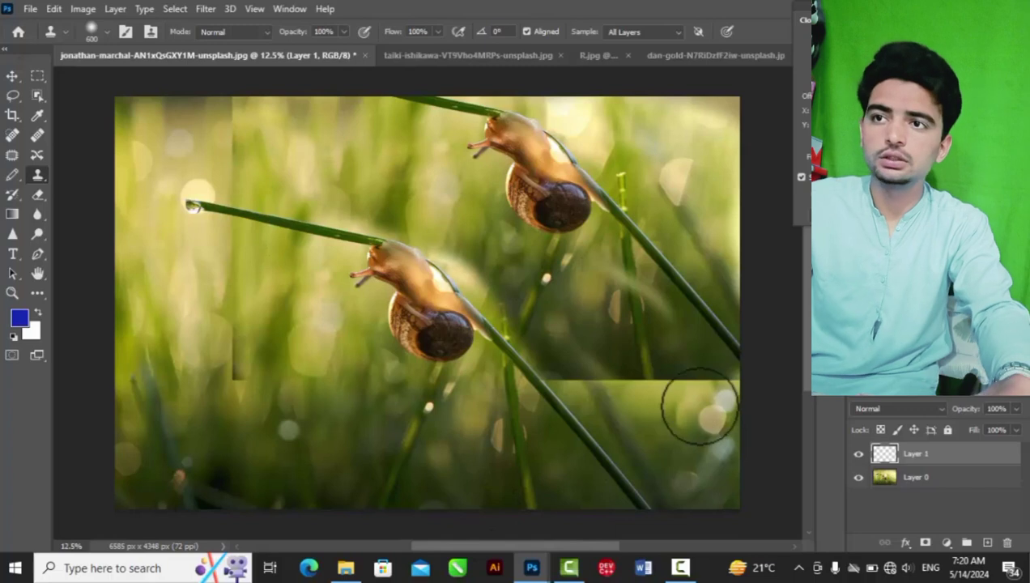
# - Cancel closing the snail photo and switch to the taiki-ishikawa city street photo
pyautogui.click(364, 55)
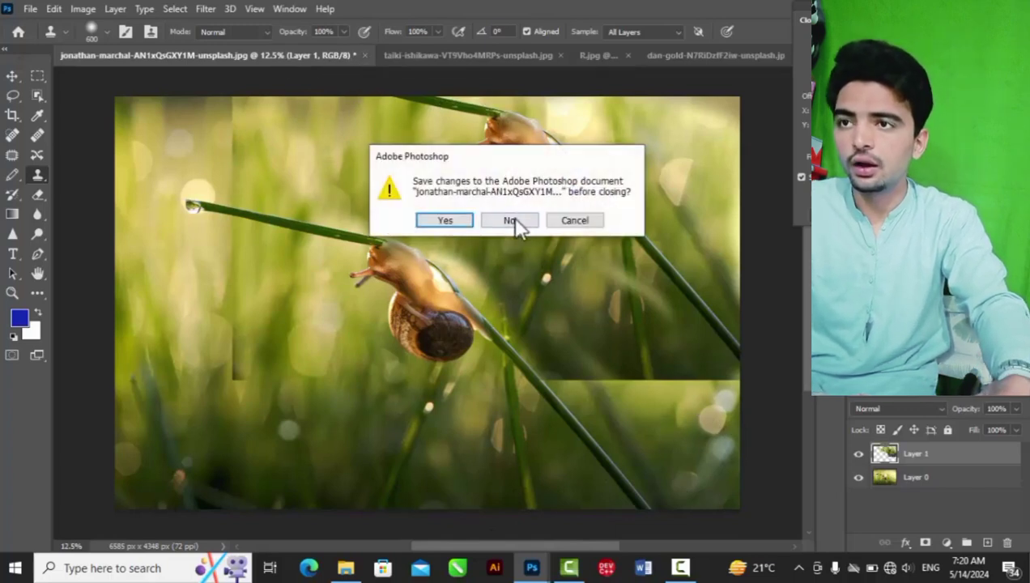
pyautogui.click(591, 223)
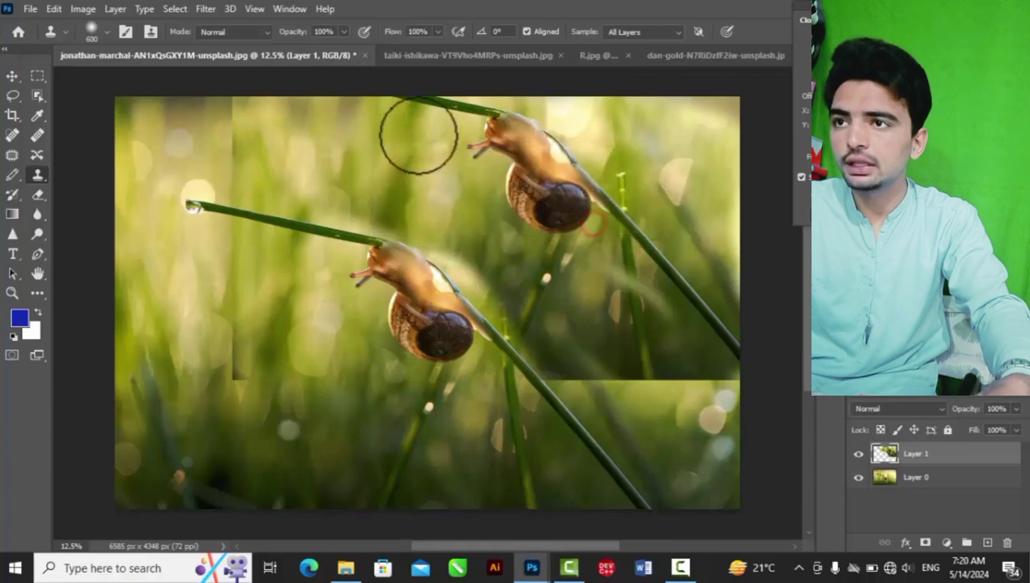
pyautogui.click(404, 55)
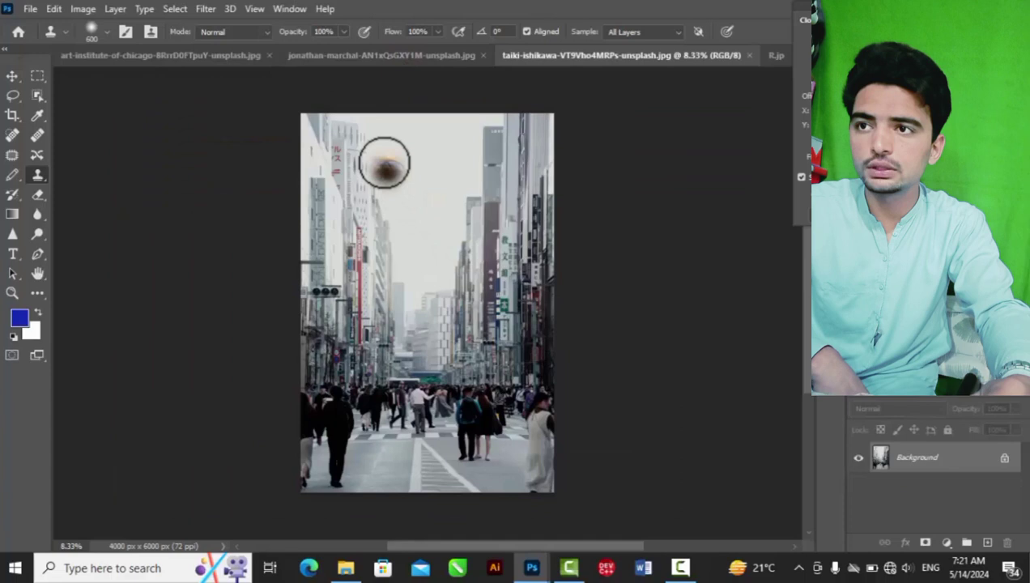
pyautogui.moveTo(381, 213)
pyautogui.mouseDown()
pyautogui.moveTo(392, 156)
pyautogui.moveTo(379, 154)
pyautogui.moveTo(417, 179)
pyautogui.moveTo(364, 149)
pyautogui.moveTo(368, 223)
pyautogui.moveTo(379, 152)
pyautogui.moveTo(450, 142)
pyautogui.moveTo(300, 301)
pyautogui.mouseUp()
pyautogui.moveTo(498, 142); pyautogui.dragTo(393, 277)
pyautogui.moveTo(445, 154)
pyautogui.mouseDown()
pyautogui.moveTo(520, 195)
pyautogui.moveTo(443, 284)
pyautogui.mouseUp()
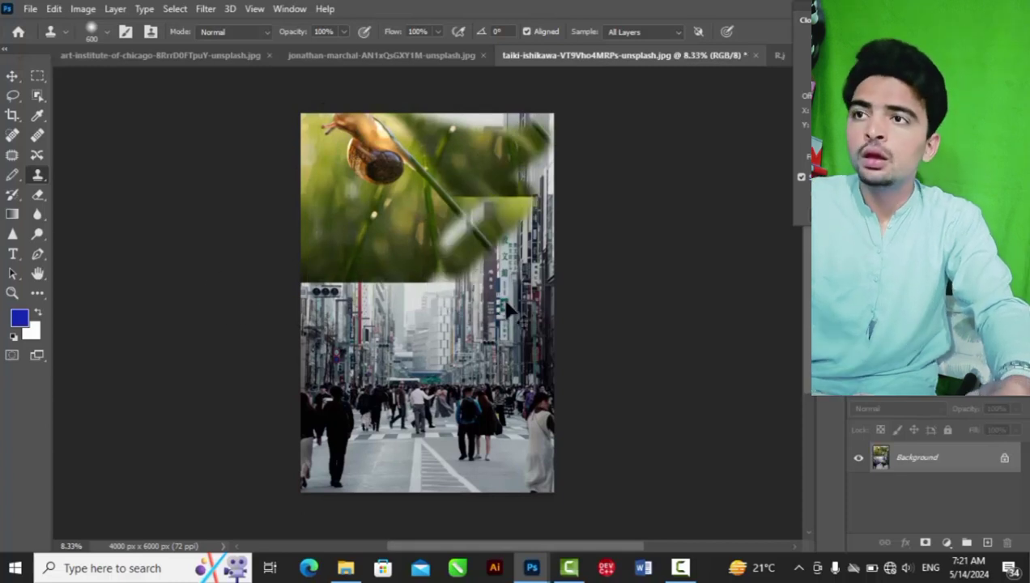
pyautogui.press('F12')
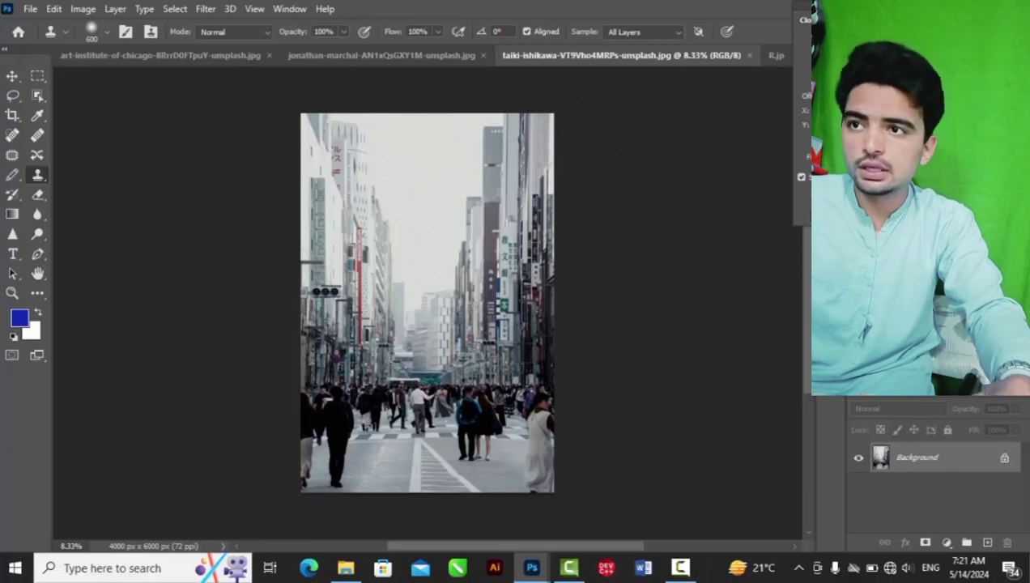
pyautogui.moveTo(403, 235); pyautogui.dragTo(350, 269)
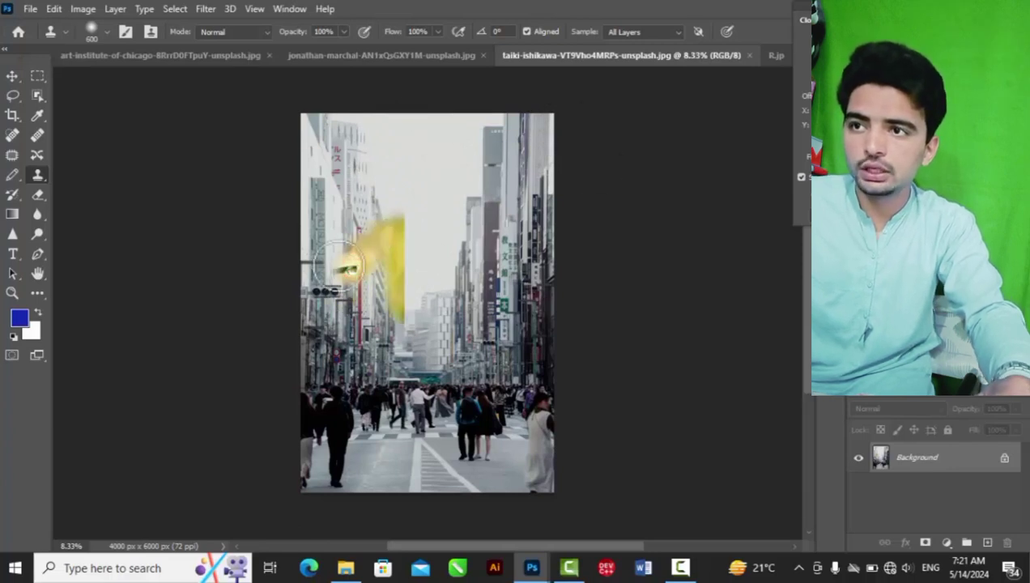
pyautogui.moveTo(325, 311)
pyautogui.mouseDown()
pyautogui.moveTo(370, 326)
pyautogui.moveTo(356, 205)
pyautogui.moveTo(396, 252)
pyautogui.moveTo(333, 223)
pyautogui.moveTo(276, 263)
pyautogui.moveTo(346, 337)
pyautogui.moveTo(354, 301)
pyautogui.mouseUp()
pyautogui.moveTo(276, 414)
pyautogui.mouseDown()
pyautogui.moveTo(376, 359)
pyautogui.moveTo(307, 362)
pyautogui.moveTo(335, 368)
pyautogui.mouseUp()
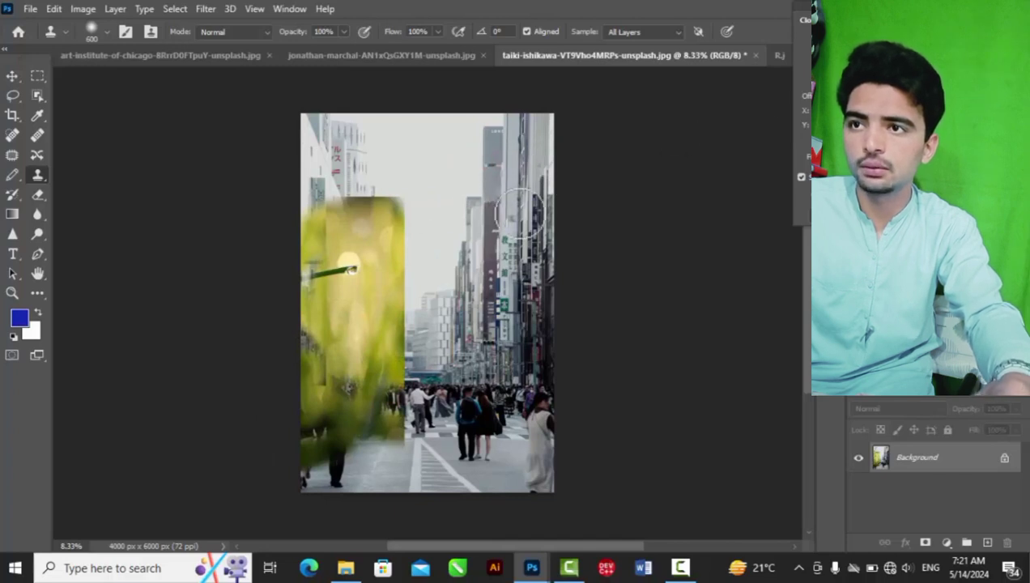
pyautogui.moveTo(491, 203)
pyautogui.mouseDown()
pyautogui.moveTo(458, 236)
pyautogui.moveTo(501, 192)
pyautogui.moveTo(444, 154)
pyautogui.mouseUp()
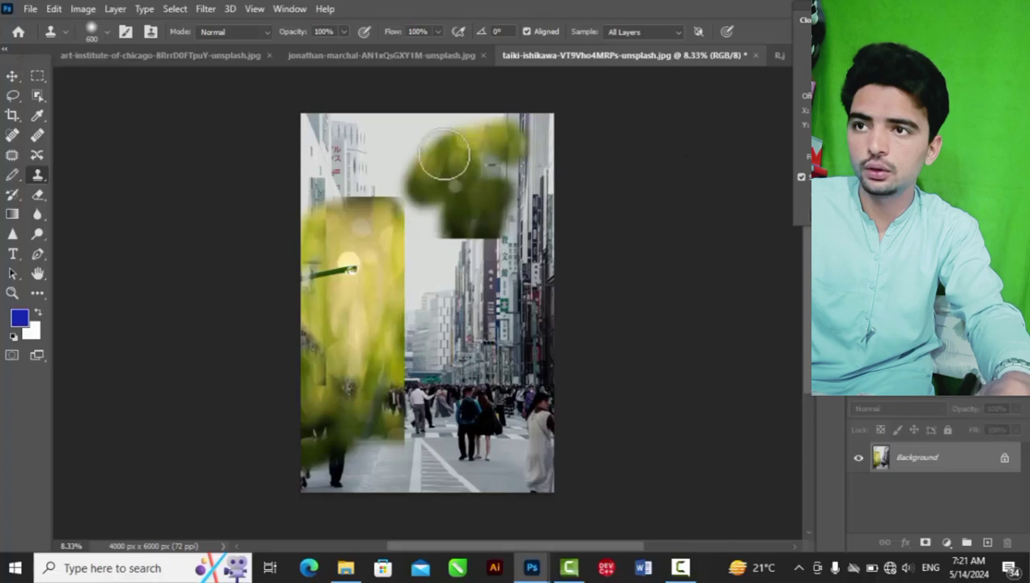
pyautogui.moveTo(387, 177); pyautogui.dragTo(507, 137)
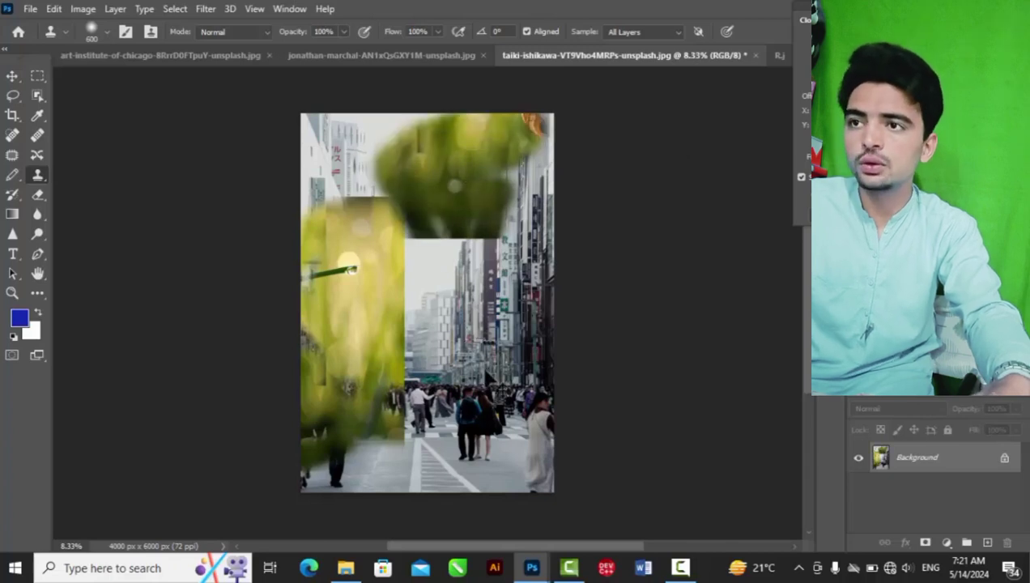
pyautogui.hotkey('ctrl', 'z')
pyautogui.hotkey('ctrl', 'z')
pyautogui.hotkey('ctrl', 'z')
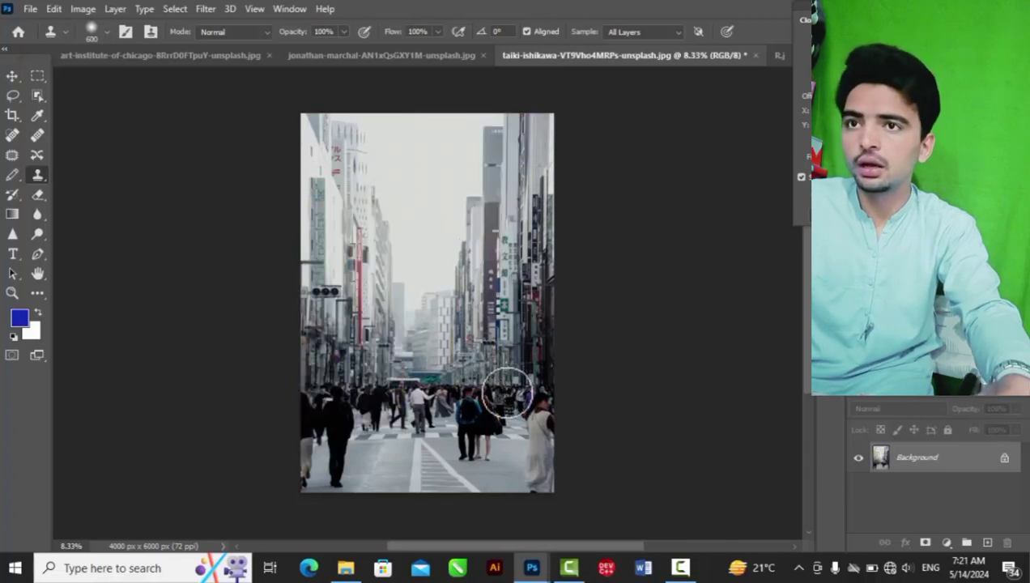
# - Close the snail photo discarding its changes, then try stamping on the woodblock print
pyautogui.click(261, 56)
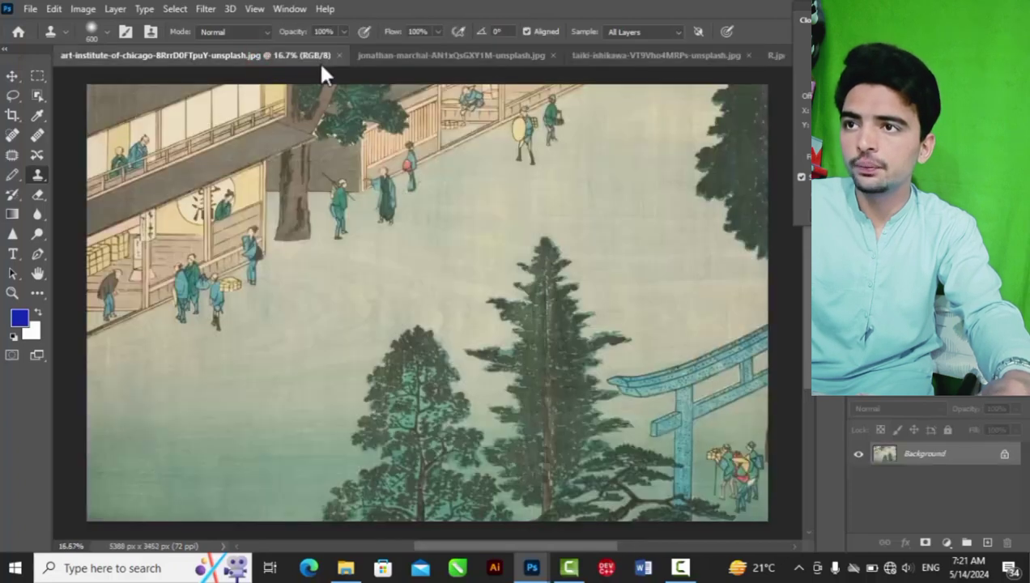
pyautogui.click(408, 60)
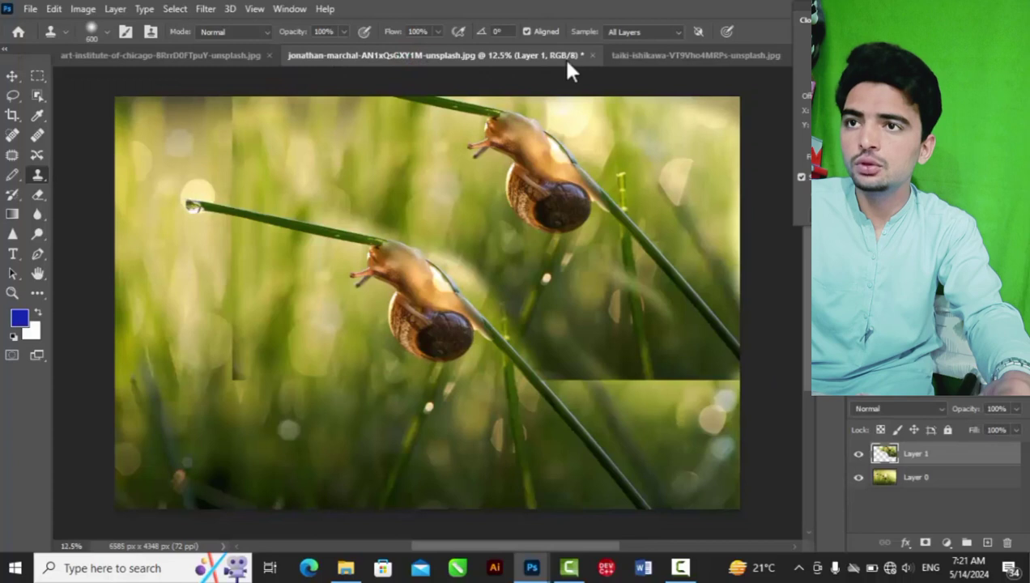
pyautogui.click(592, 55)
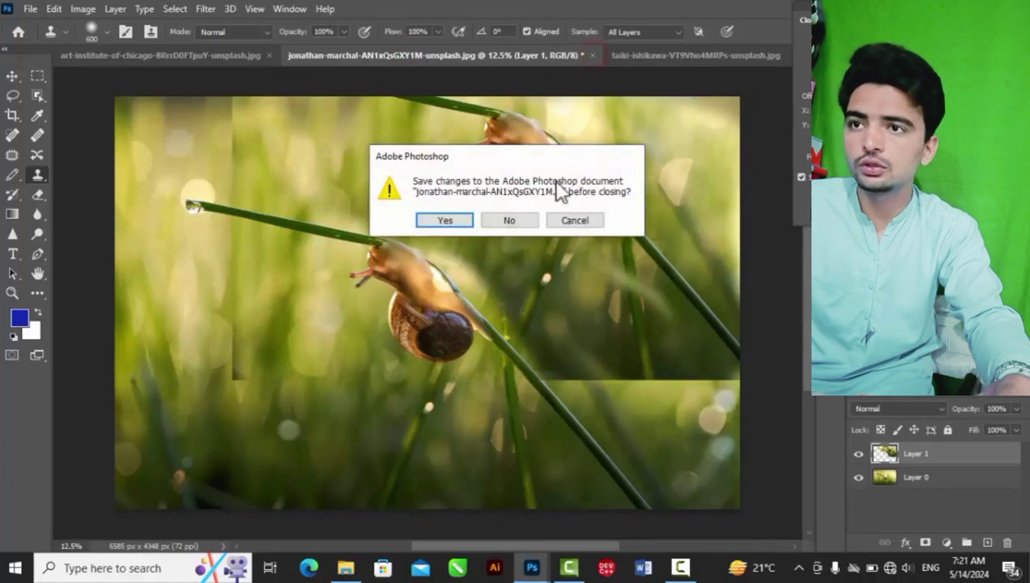
pyautogui.click(510, 220)
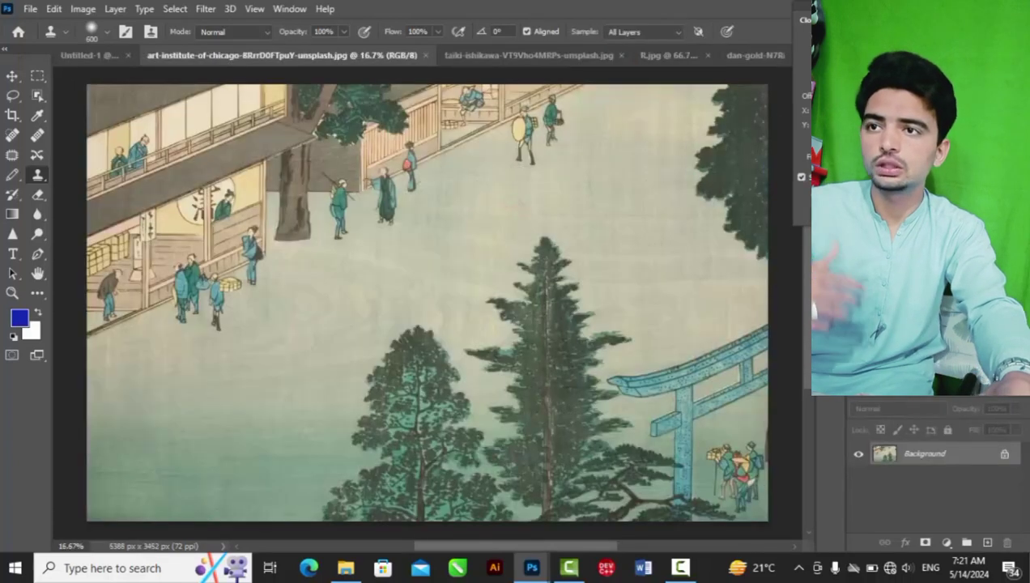
pyautogui.click(478, 214)
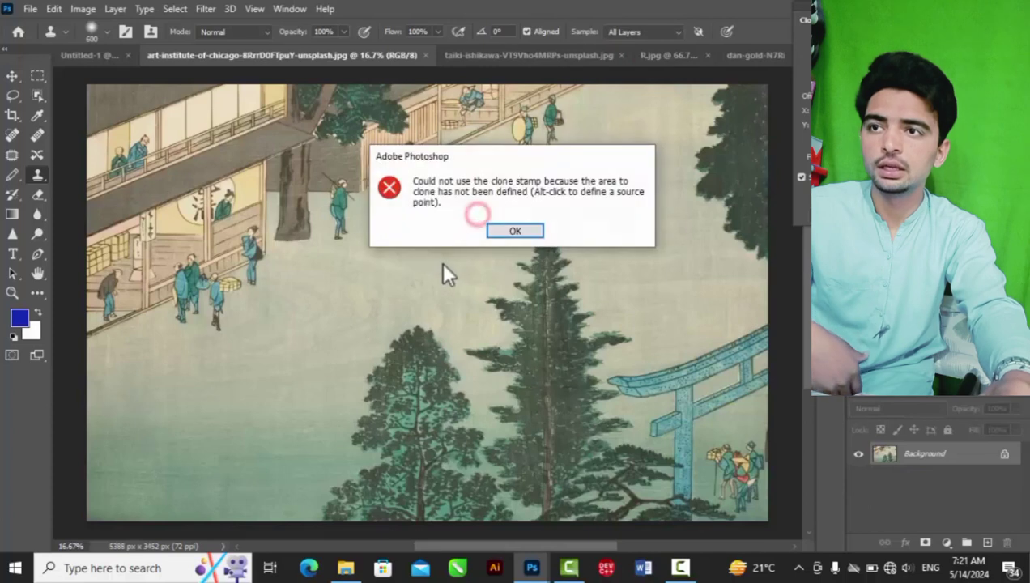
# - Dismiss the undefined clone source error and start a new layer with Ctrl+Shift+N
pyautogui.click(516, 231)
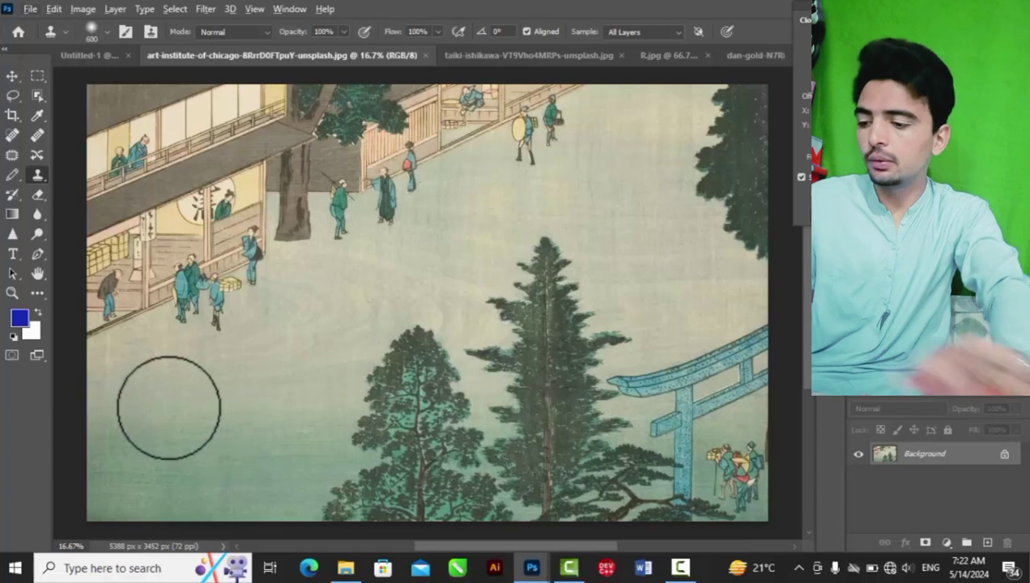
pyautogui.hotkey('ctrl', 'shift', 'n')
pyautogui.press('Return')
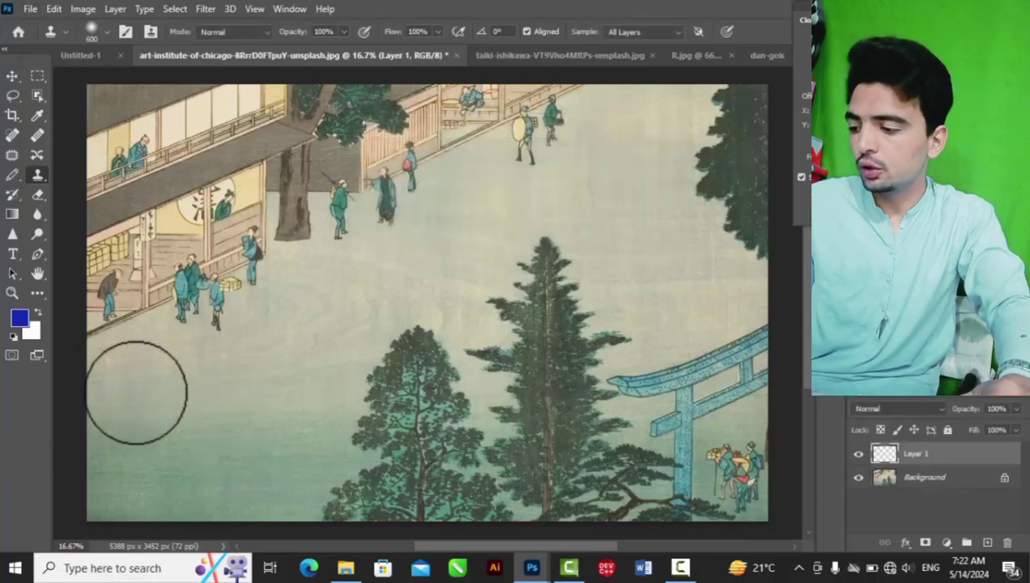
pyautogui.moveTo(364, 379)
pyautogui.mouseDown()
pyautogui.moveTo(404, 319)
pyautogui.moveTo(385, 348)
pyautogui.moveTo(429, 348)
pyautogui.moveTo(368, 363)
pyautogui.moveTo(413, 339)
pyautogui.moveTo(382, 444)
pyautogui.moveTo(371, 420)
pyautogui.moveTo(324, 474)
pyautogui.moveTo(326, 518)
pyautogui.moveTo(468, 478)
pyautogui.moveTo(453, 385)
pyautogui.moveTo(435, 405)
pyautogui.moveTo(442, 466)
pyautogui.moveTo(356, 497)
pyautogui.mouseUp()
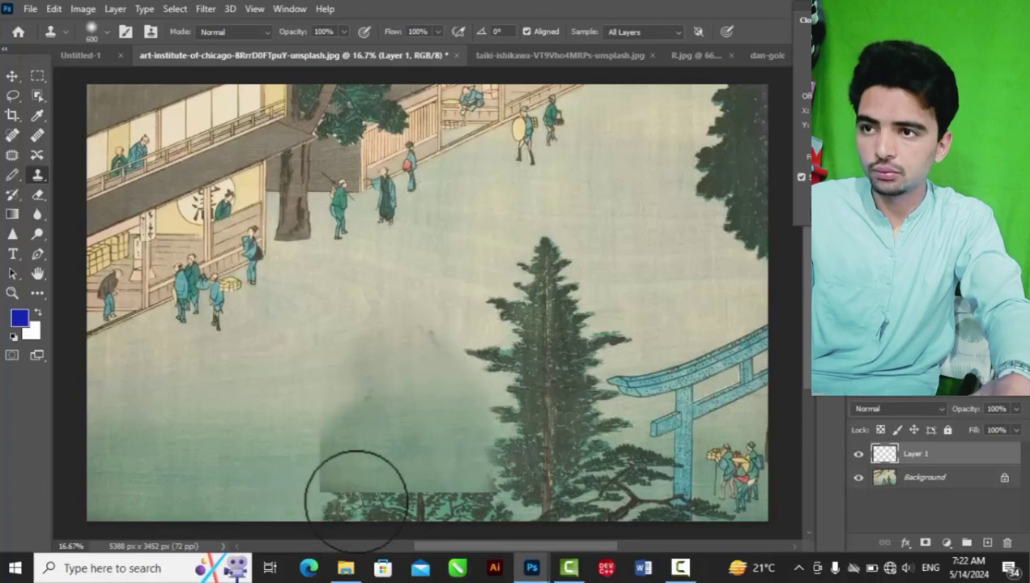
pyautogui.moveTo(534, 348)
pyautogui.mouseDown()
pyautogui.moveTo(541, 256)
pyautogui.moveTo(545, 319)
pyautogui.moveTo(530, 399)
pyautogui.moveTo(489, 316)
pyautogui.mouseUp()
pyautogui.moveTo(558, 357)
pyautogui.mouseDown()
pyautogui.moveTo(608, 351)
pyautogui.moveTo(542, 393)
pyautogui.moveTo(539, 454)
pyautogui.moveTo(511, 442)
pyautogui.moveTo(565, 494)
pyautogui.moveTo(565, 436)
pyautogui.moveTo(620, 520)
pyautogui.mouseUp()
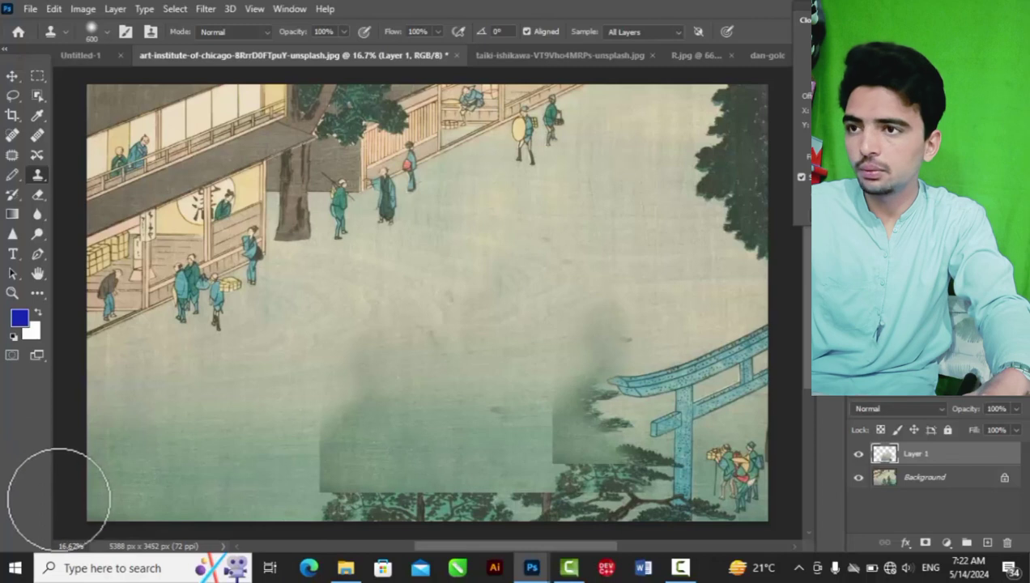
pyautogui.hotkey('ctrl', 'z')
pyautogui.hotkey('ctrl', 'z')
pyautogui.hotkey('ctrl', 'z')
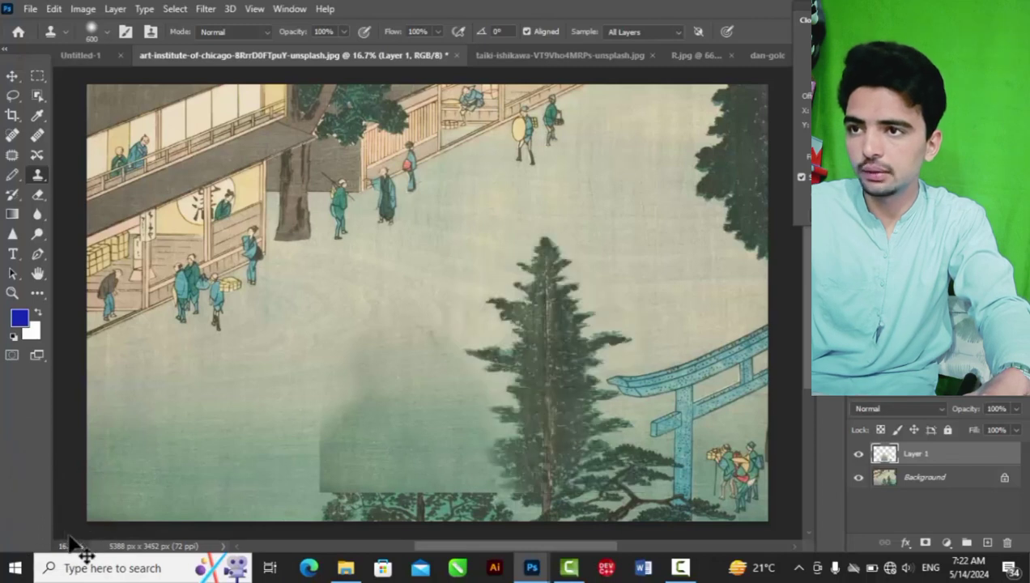
pyautogui.hotkey('ctrl', 'z')
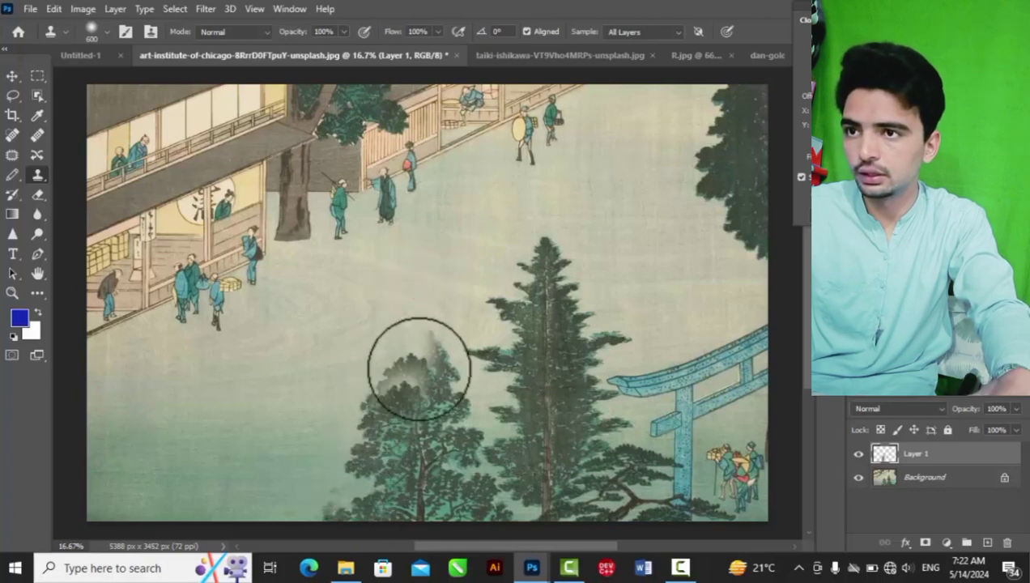
pyautogui.moveTo(418, 369); pyautogui.dragTo(437, 472)
pyautogui.moveTo(425, 343); pyautogui.dragTo(437, 436)
pyautogui.moveTo(406, 373)
pyautogui.mouseDown()
pyautogui.moveTo(403, 406)
pyautogui.moveTo(378, 378)
pyautogui.moveTo(354, 426)
pyautogui.moveTo(383, 452)
pyautogui.moveTo(383, 419)
pyautogui.moveTo(371, 433)
pyautogui.moveTo(374, 456)
pyautogui.moveTo(395, 386)
pyautogui.moveTo(362, 452)
pyautogui.moveTo(413, 409)
pyautogui.moveTo(422, 362)
pyautogui.moveTo(400, 373)
pyautogui.moveTo(405, 382)
pyautogui.moveTo(432, 298)
pyautogui.moveTo(473, 234)
pyautogui.moveTo(353, 305)
pyautogui.moveTo(376, 419)
pyautogui.moveTo(228, 383)
pyautogui.moveTo(336, 339)
pyautogui.moveTo(206, 404)
pyautogui.moveTo(306, 459)
pyautogui.moveTo(250, 470)
pyautogui.moveTo(400, 481)
pyautogui.moveTo(423, 499)
pyautogui.moveTo(492, 470)
pyautogui.moveTo(295, 475)
pyautogui.moveTo(165, 452)
pyautogui.moveTo(239, 333)
pyautogui.moveTo(143, 388)
pyautogui.moveTo(162, 468)
pyautogui.mouseUp()
pyautogui.keyDown('alt'); pyautogui.click(469, 205); pyautogui.keyUp('alt')
pyautogui.hotkey('ctrl', 'z')
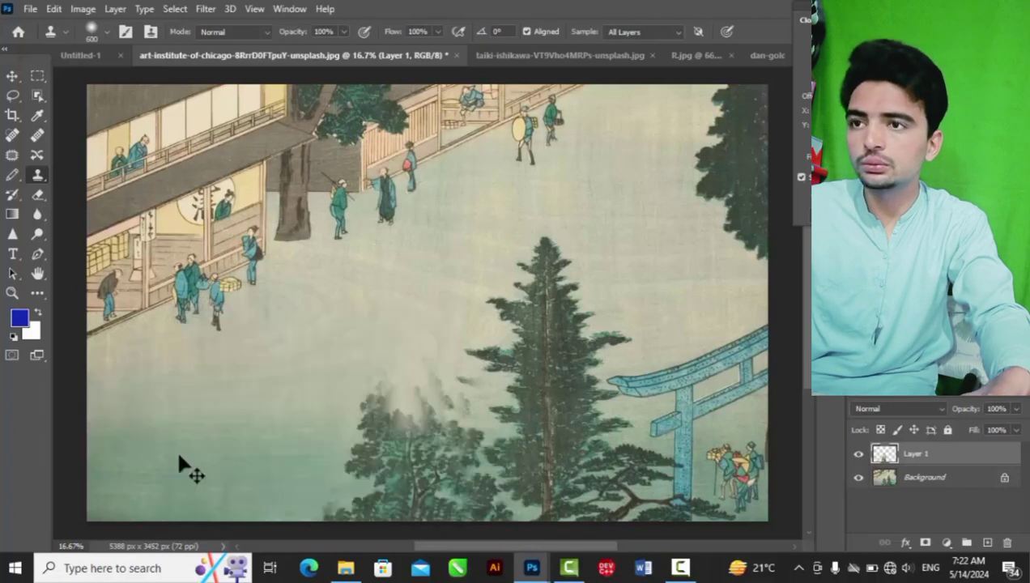
pyautogui.hotkey('ctrl', 'z')
pyautogui.hotkey('ctrl', 'z')
pyautogui.hotkey('ctrl', 'z')
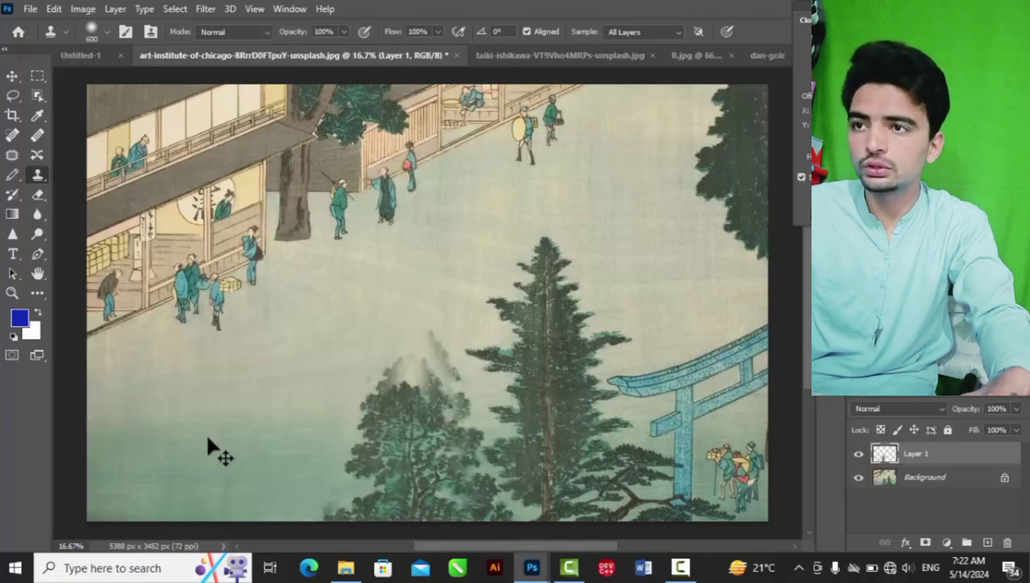
pyautogui.hotkey('ctrl', 'z')
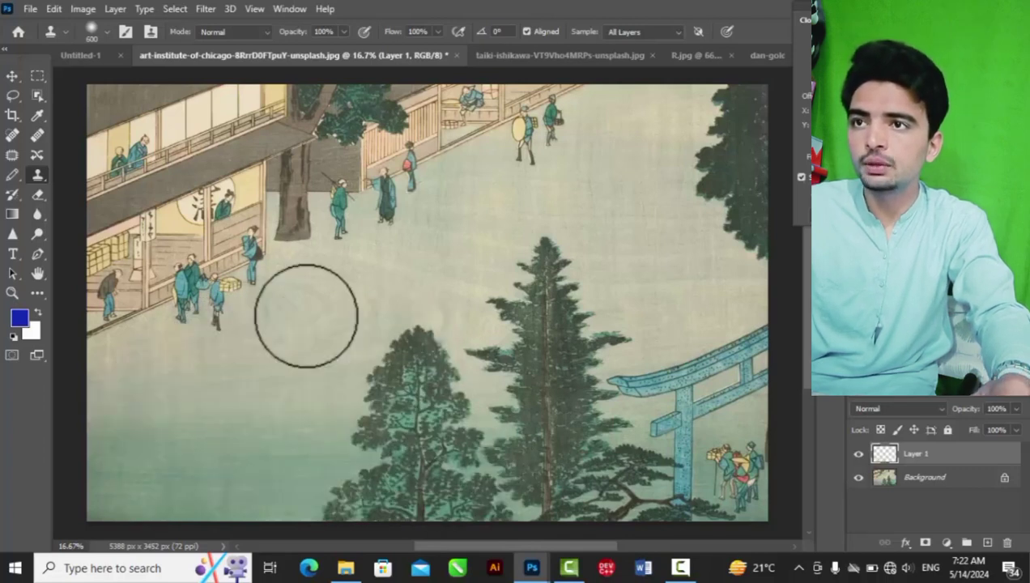
# - Turn off Aligned and clone ground texture over the pine branches beneath the torii gate
pyautogui.click(526, 32)
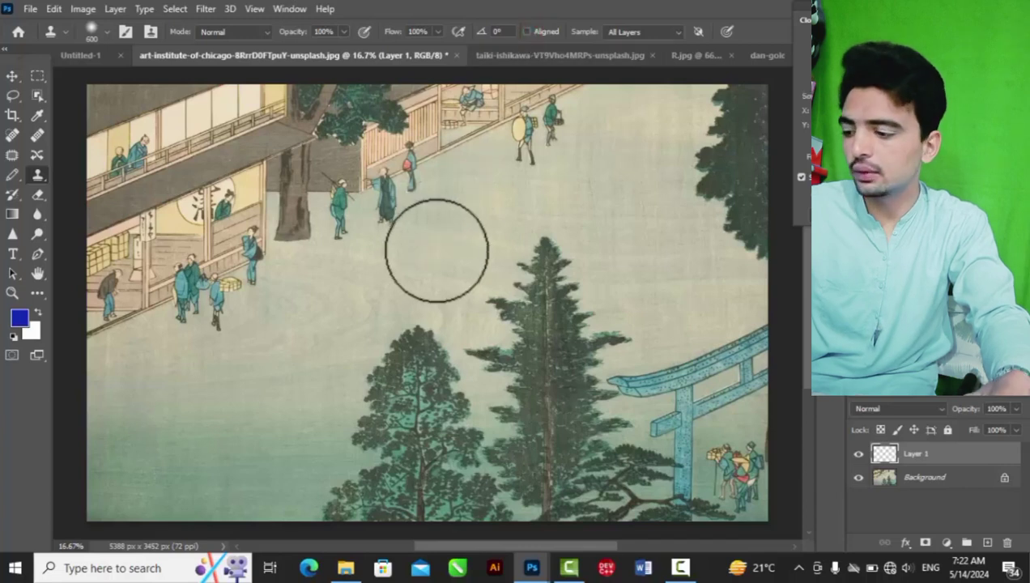
pyautogui.moveTo(437, 251)
pyautogui.mouseDown()
pyautogui.moveTo(395, 373)
pyautogui.moveTo(403, 351)
pyautogui.moveTo(416, 411)
pyautogui.moveTo(420, 359)
pyautogui.moveTo(438, 380)
pyautogui.moveTo(375, 389)
pyautogui.moveTo(366, 448)
pyautogui.moveTo(415, 455)
pyautogui.moveTo(442, 443)
pyautogui.moveTo(468, 464)
pyautogui.moveTo(388, 494)
pyautogui.moveTo(383, 478)
pyautogui.moveTo(348, 485)
pyautogui.moveTo(328, 504)
pyautogui.moveTo(355, 514)
pyautogui.moveTo(483, 514)
pyautogui.moveTo(444, 502)
pyautogui.moveTo(487, 464)
pyautogui.moveTo(498, 418)
pyautogui.moveTo(476, 405)
pyautogui.moveTo(528, 360)
pyautogui.moveTo(522, 321)
pyautogui.moveTo(545, 286)
pyautogui.moveTo(480, 346)
pyautogui.moveTo(485, 329)
pyautogui.moveTo(540, 277)
pyautogui.moveTo(508, 341)
pyautogui.moveTo(574, 264)
pyautogui.moveTo(542, 253)
pyautogui.moveTo(510, 263)
pyautogui.moveTo(506, 324)
pyautogui.moveTo(614, 324)
pyautogui.moveTo(583, 360)
pyautogui.mouseUp()
pyautogui.moveTo(553, 240)
pyautogui.mouseDown()
pyautogui.moveTo(553, 288)
pyautogui.moveTo(498, 471)
pyautogui.moveTo(537, 418)
pyautogui.moveTo(559, 470)
pyautogui.moveTo(541, 366)
pyautogui.moveTo(550, 332)
pyautogui.moveTo(548, 468)
pyautogui.moveTo(576, 448)
pyautogui.moveTo(569, 415)
pyautogui.moveTo(590, 430)
pyautogui.moveTo(593, 416)
pyautogui.moveTo(599, 441)
pyautogui.moveTo(599, 411)
pyautogui.moveTo(608, 428)
pyautogui.moveTo(610, 401)
pyautogui.moveTo(588, 391)
pyautogui.mouseUp()
pyautogui.press('[')
pyautogui.press('[')
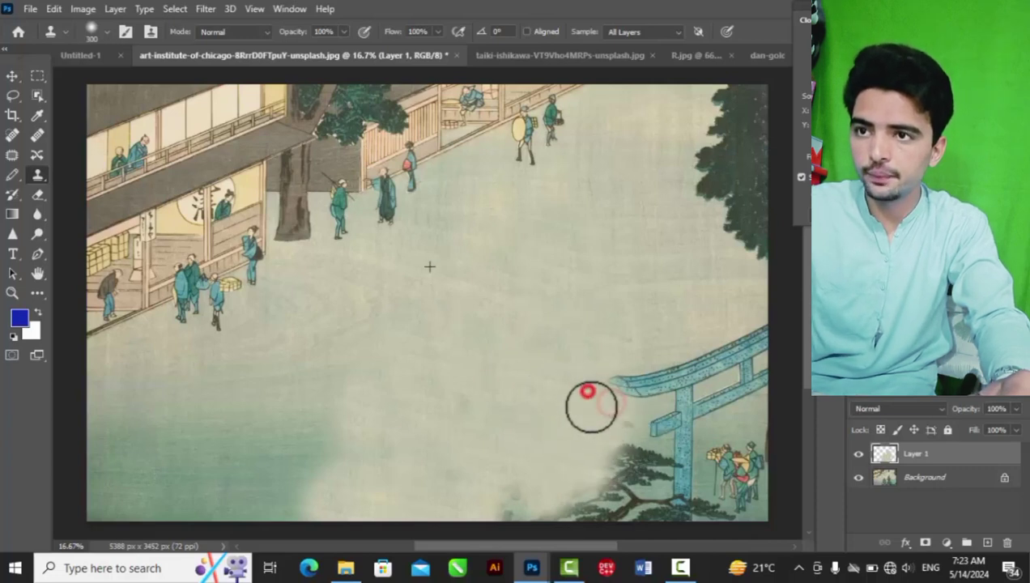
pyautogui.moveTo(603, 482)
pyautogui.mouseDown()
pyautogui.moveTo(627, 472)
pyautogui.moveTo(627, 491)
pyautogui.moveTo(634, 457)
pyautogui.moveTo(647, 474)
pyautogui.moveTo(655, 461)
pyautogui.moveTo(650, 499)
pyautogui.moveTo(577, 504)
pyautogui.mouseUp()
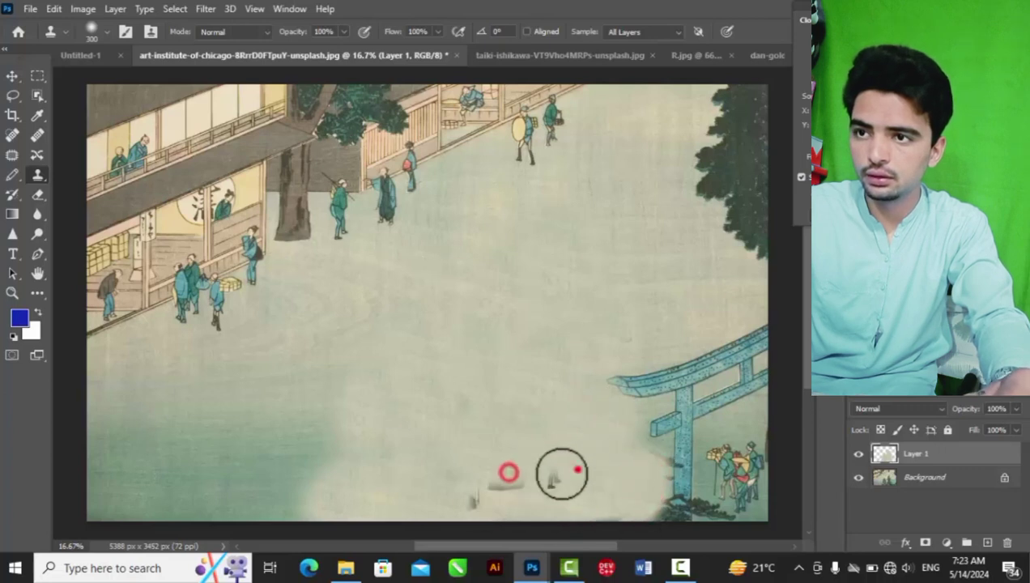
pyautogui.moveTo(455, 454)
pyautogui.mouseDown()
pyautogui.moveTo(460, 433)
pyautogui.moveTo(540, 496)
pyautogui.moveTo(596, 490)
pyautogui.moveTo(660, 519)
pyautogui.moveTo(680, 506)
pyautogui.moveTo(720, 509)
pyautogui.moveTo(617, 514)
pyautogui.mouseUp()
# - Enlarge the clone brush and cover the light spots in the lower-left sky
pyautogui.click(253, 438)
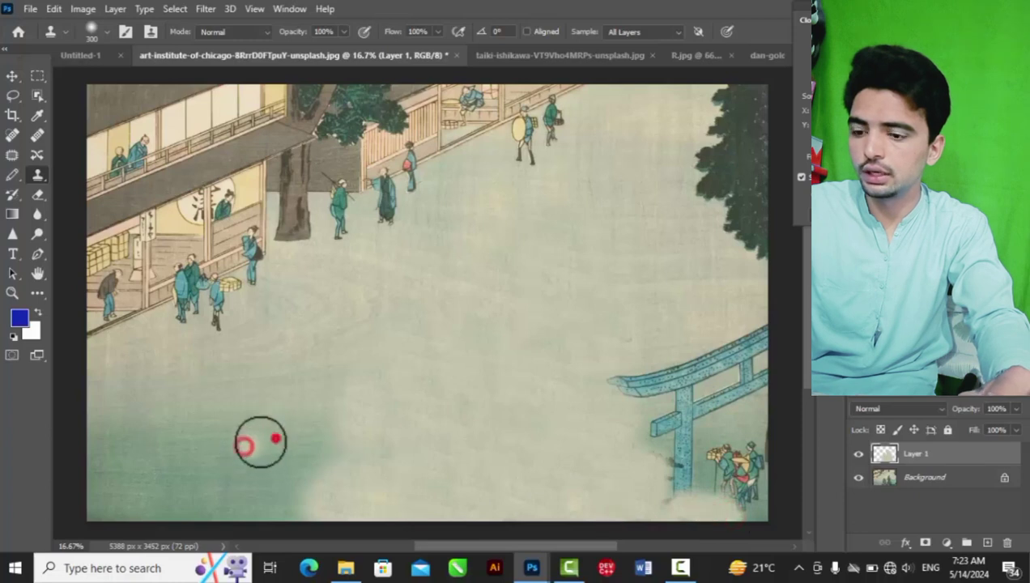
pyautogui.click(242, 453)
pyautogui.click(194, 447)
pyautogui.click(115, 451)
pyautogui.press(']')
pyautogui.press(']')
pyautogui.press(']')
pyautogui.press(']')
pyautogui.click(316, 414)
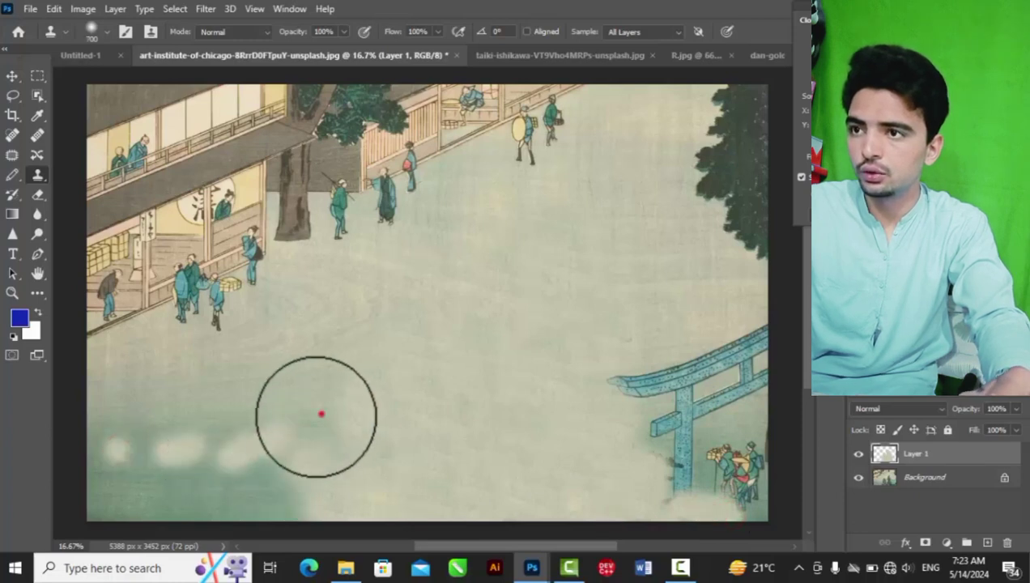
pyautogui.click(258, 436)
pyautogui.click(213, 452)
pyautogui.click(168, 450)
pyautogui.click(117, 453)
pyautogui.click(341, 451)
pyautogui.moveTo(299, 466); pyautogui.dragTo(267, 472)
# - Even out and smooth the remaining patches across the left and lower-left sky
pyautogui.moveTo(165, 476)
pyautogui.mouseDown()
pyautogui.moveTo(126, 471)
pyautogui.moveTo(132, 486)
pyautogui.mouseUp()
pyautogui.click(269, 503)
pyautogui.moveTo(294, 499); pyautogui.dragTo(253, 476)
pyautogui.click(218, 444)
pyautogui.click(165, 450)
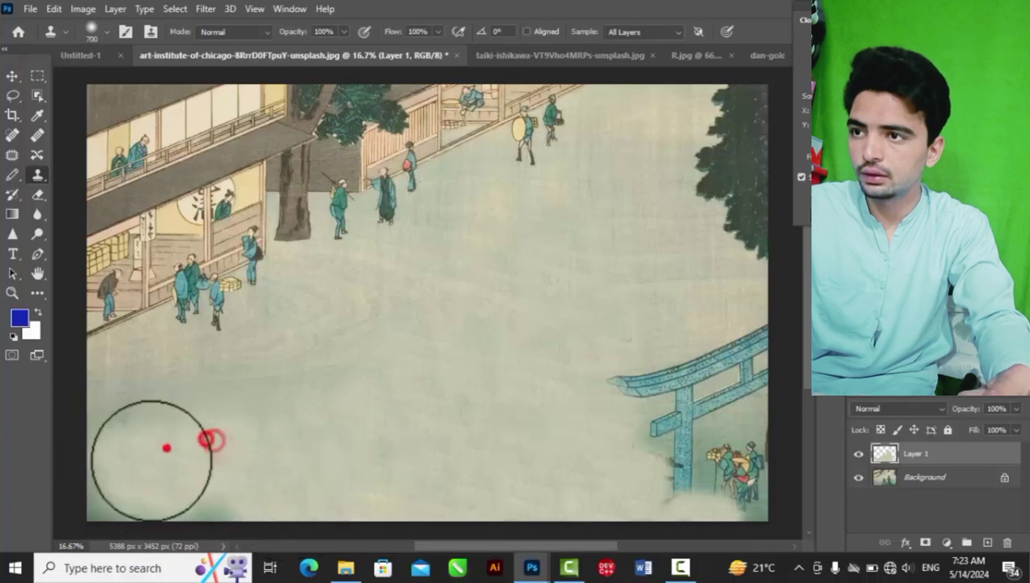
pyautogui.click(110, 490)
pyautogui.click(214, 512)
pyautogui.click(229, 486)
pyautogui.click(138, 437)
pyautogui.click(193, 391)
pyautogui.click(334, 361)
pyautogui.click(375, 331)
pyautogui.click(294, 350)
pyautogui.click(230, 359)
pyautogui.click(186, 376)
pyautogui.click(140, 383)
pyautogui.click(119, 393)
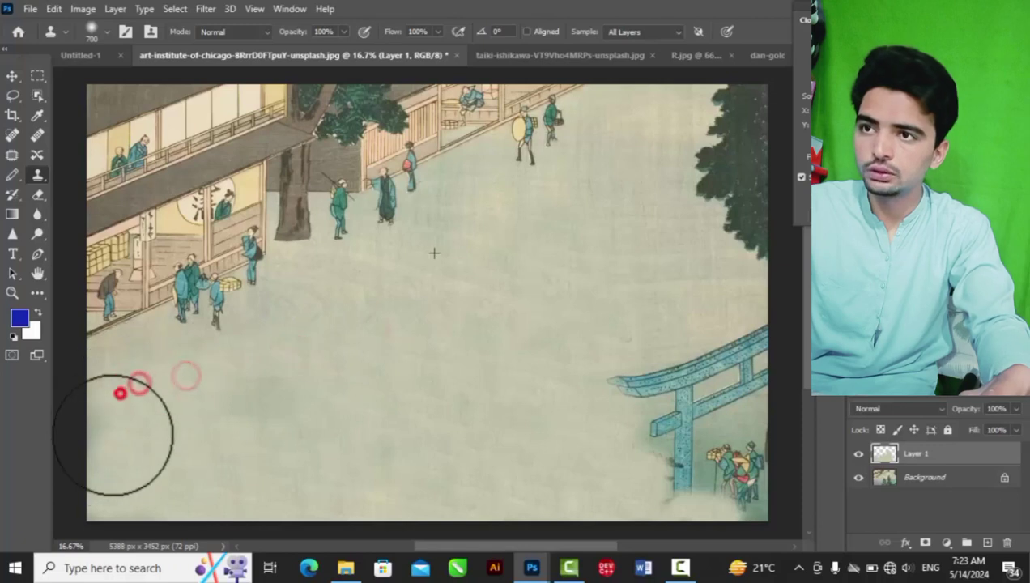
pyautogui.click(110, 459)
pyautogui.click(110, 487)
# - Clone away the torii gate's crossbar and pillars and the lower-right ground
pyautogui.click(631, 479)
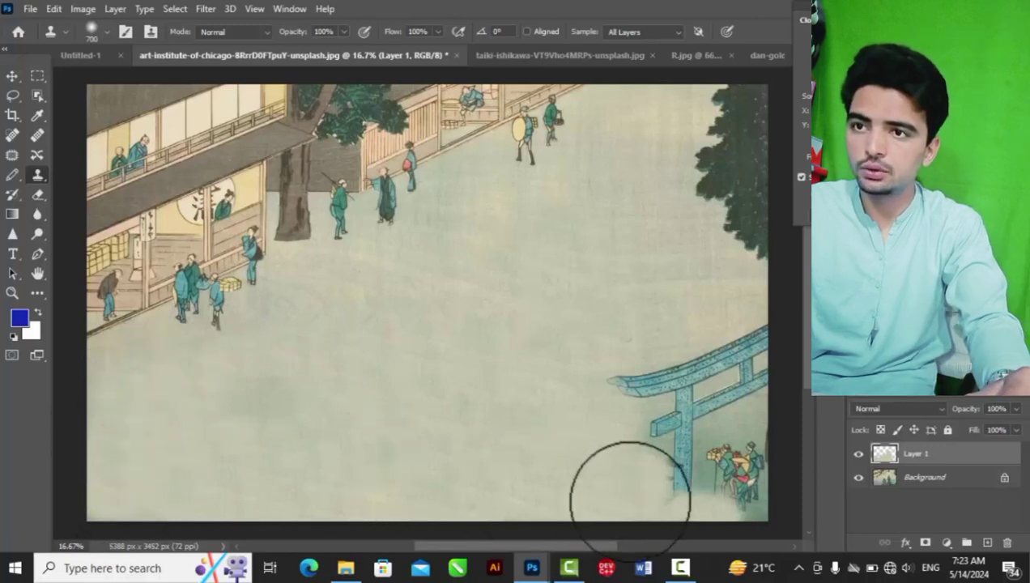
pyautogui.click(654, 394)
pyautogui.click(644, 388)
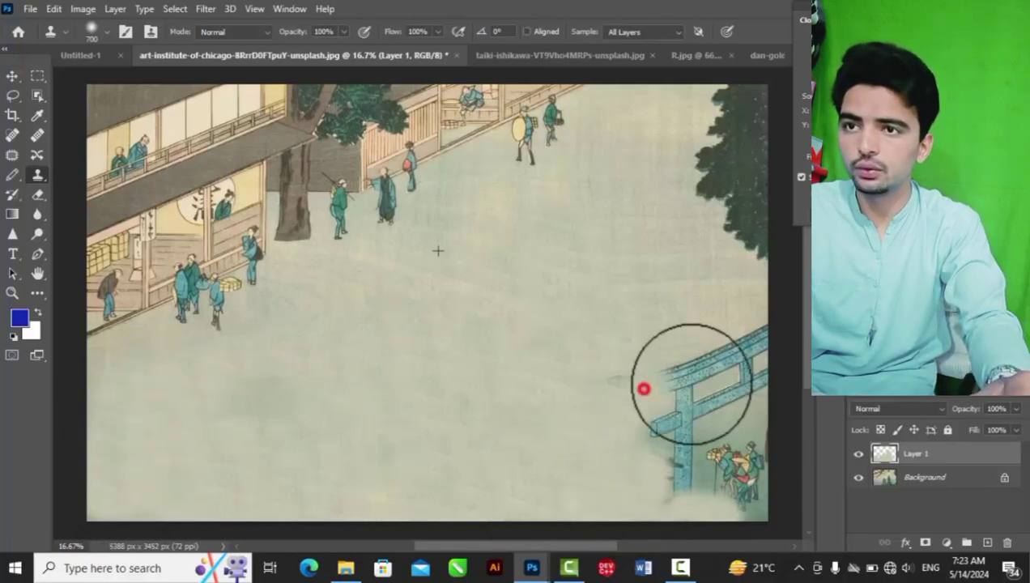
pyautogui.click(709, 377)
pyautogui.click(741, 362)
pyautogui.click(706, 367)
pyautogui.click(672, 383)
pyautogui.click(627, 386)
pyautogui.click(699, 364)
pyautogui.click(671, 379)
pyautogui.click(664, 434)
pyautogui.click(758, 392)
pyautogui.click(750, 445)
# - Cover the bottom-right figures with ground texture and smooth the lower ground
pyautogui.click(742, 469)
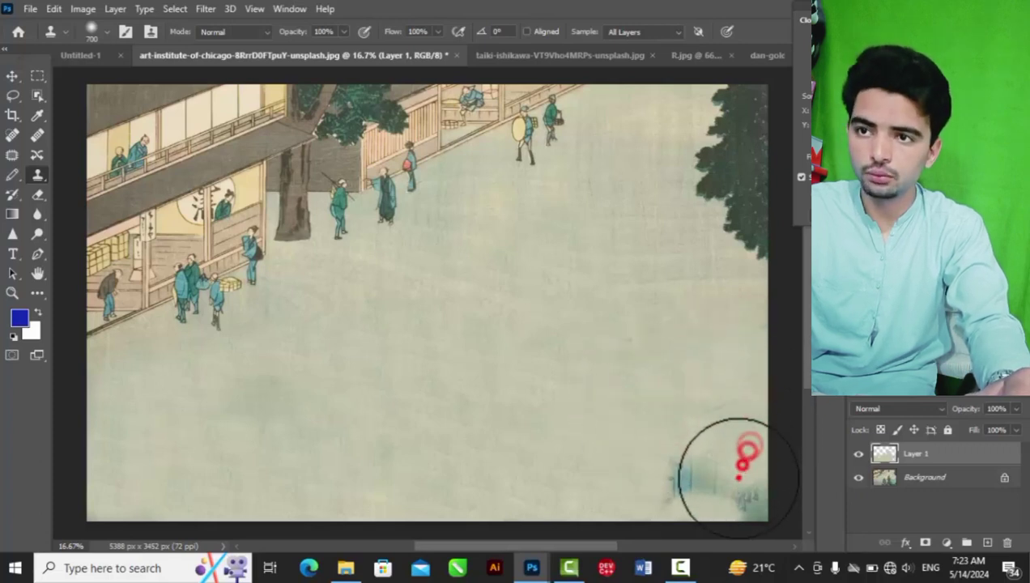
pyautogui.click(672, 469)
pyautogui.click(750, 506)
pyautogui.click(741, 434)
pyautogui.click(711, 420)
pyautogui.click(651, 446)
pyautogui.click(538, 453)
pyautogui.click(474, 448)
pyautogui.click(331, 429)
pyautogui.click(293, 432)
pyautogui.click(560, 406)
pyautogui.click(516, 414)
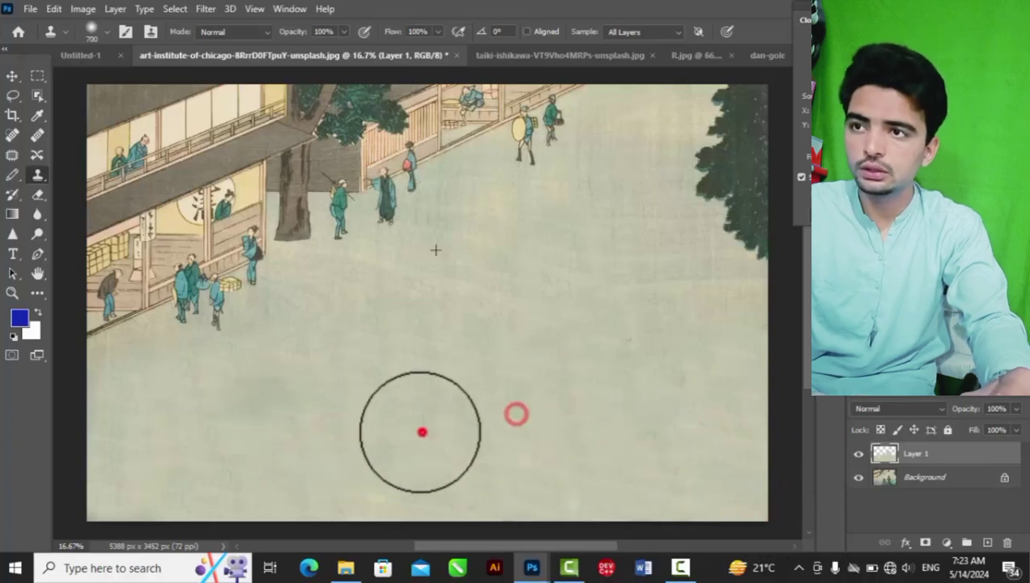
pyautogui.click(421, 432)
pyautogui.click(494, 415)
# - Compare Layer 1 on and off against the original, then close the print without saving
pyautogui.click(858, 455)
pyautogui.click(858, 455)
pyautogui.click(858, 455)
pyautogui.click(858, 455)
pyautogui.click(857, 455)
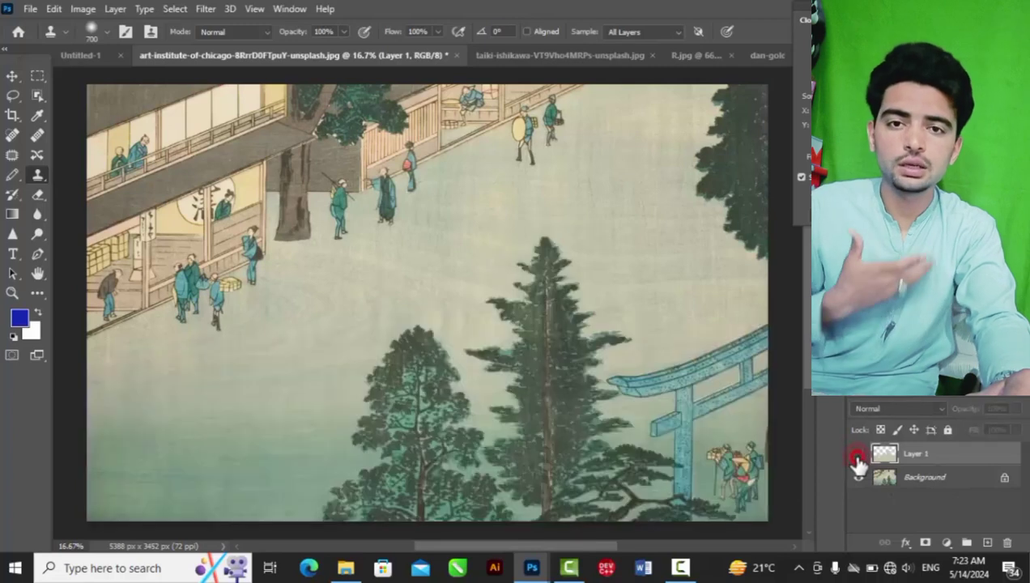
pyautogui.click(857, 455)
pyautogui.click(858, 455)
pyautogui.click(858, 456)
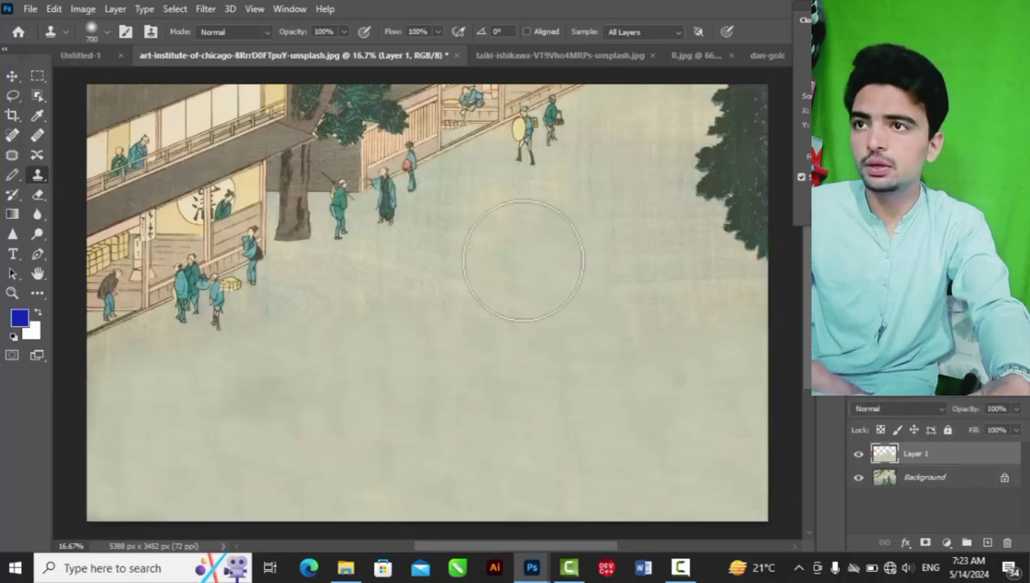
pyautogui.click(456, 55)
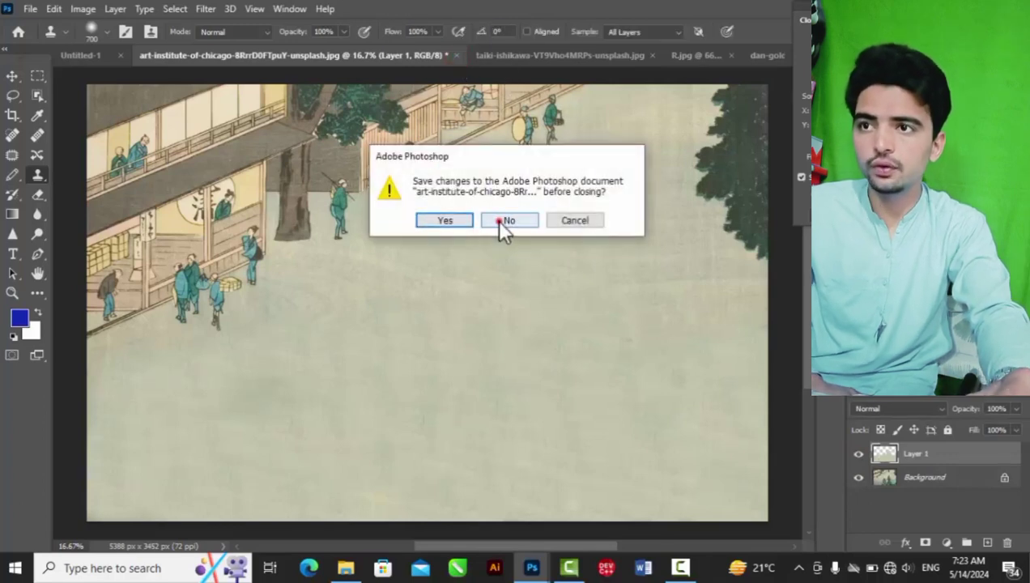
pyautogui.click(496, 220)
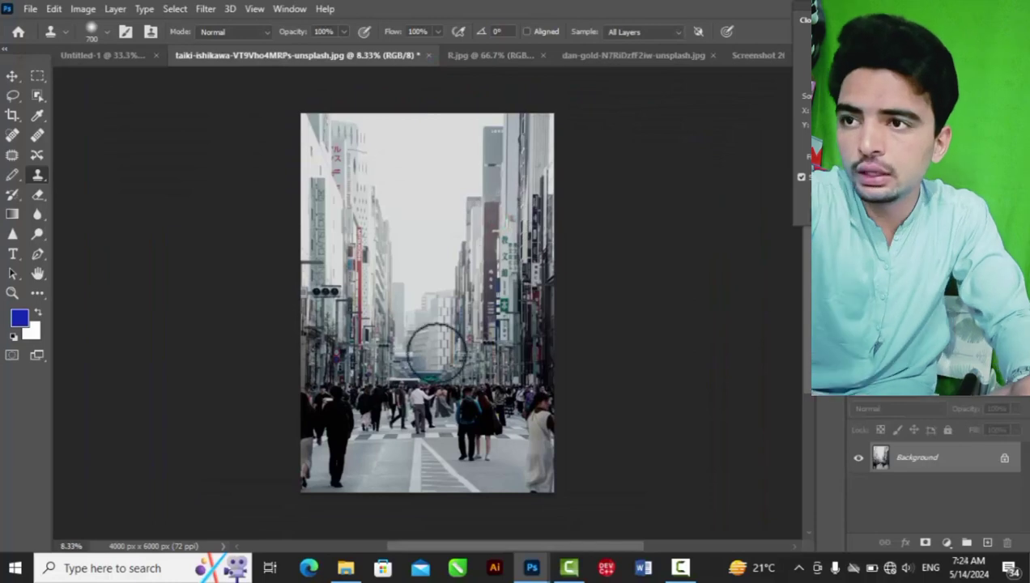
# - Shrink the clone brush to 175 and try a cloned strip on the road, then undo it
pyautogui.scroll(4, 450, 417)
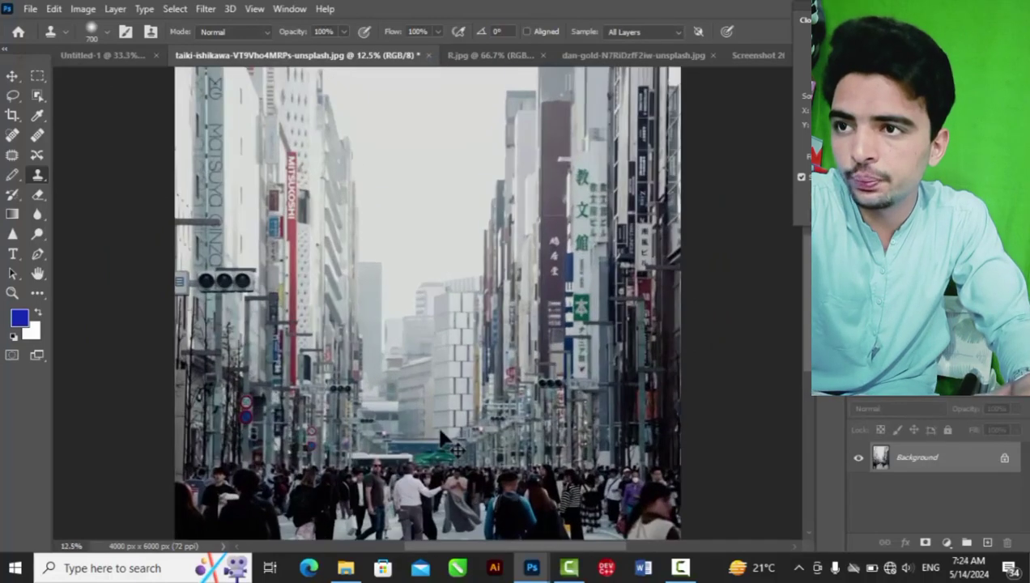
pyautogui.scroll(-8, 449, 417)
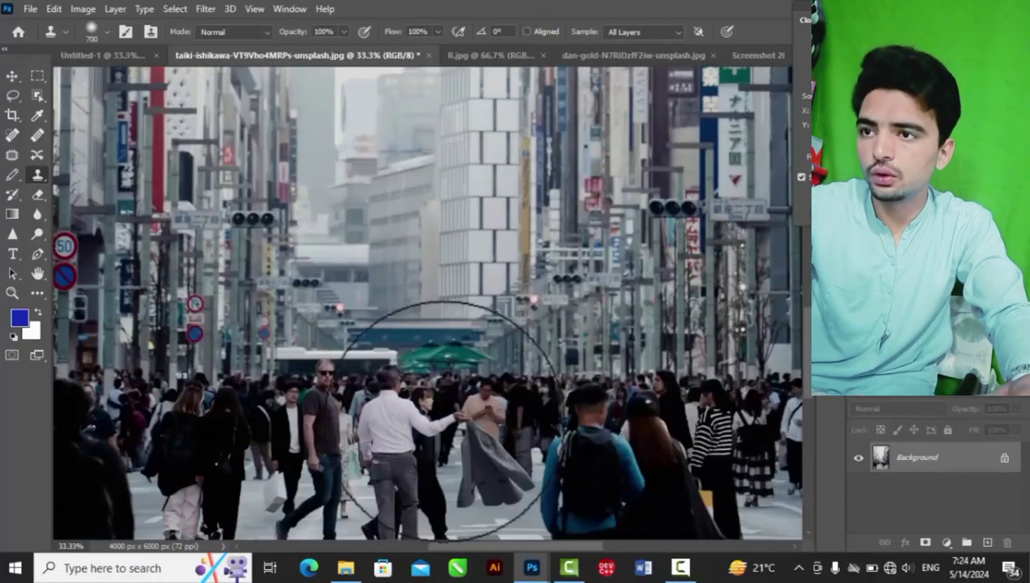
pyautogui.press('[')
pyautogui.press('[')
pyautogui.press('[')
pyautogui.press('[')
pyautogui.press('[')
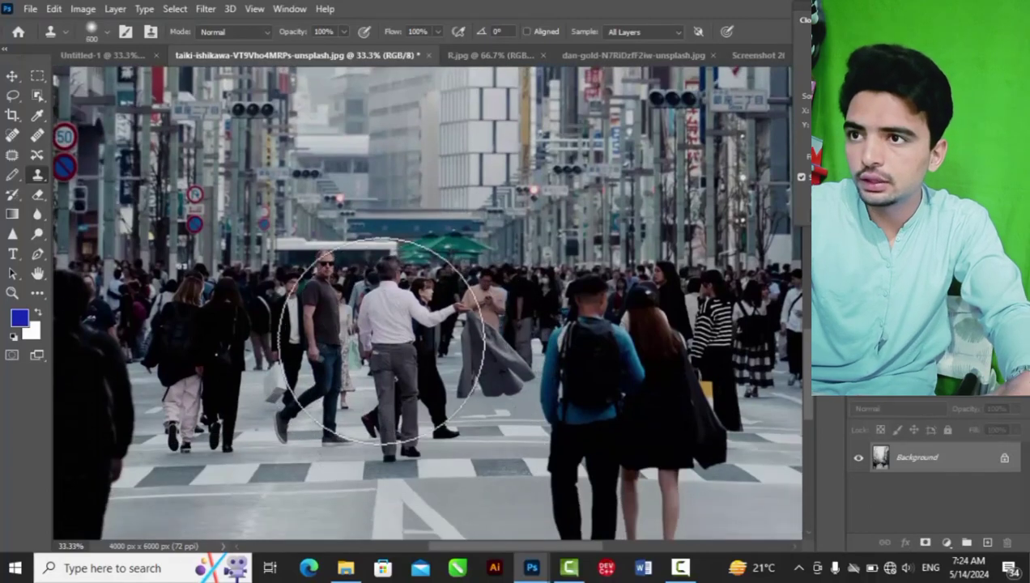
pyautogui.press('[')
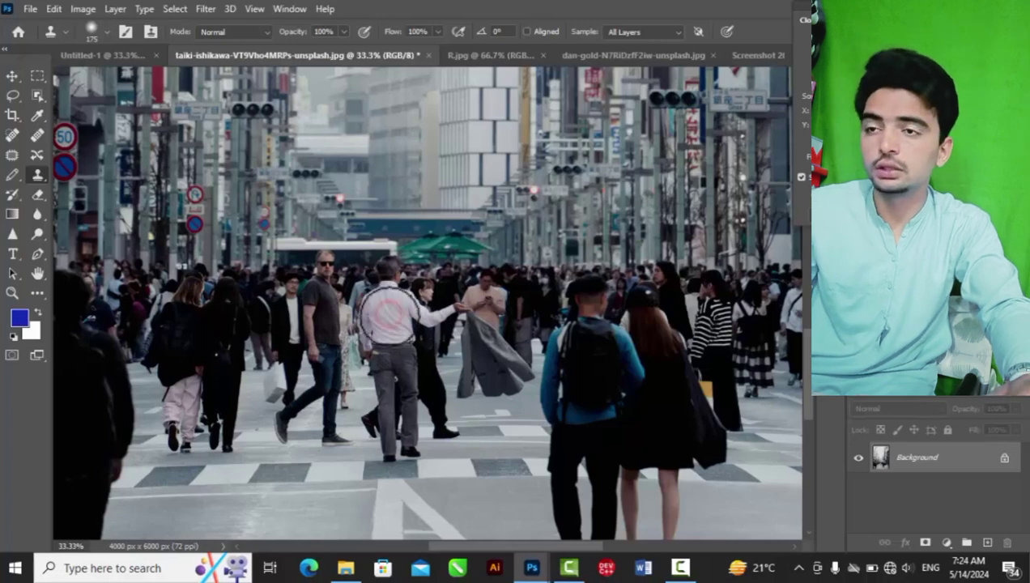
pyautogui.scroll(-2, 393, 314)
pyautogui.scroll(-6, 397, 320)
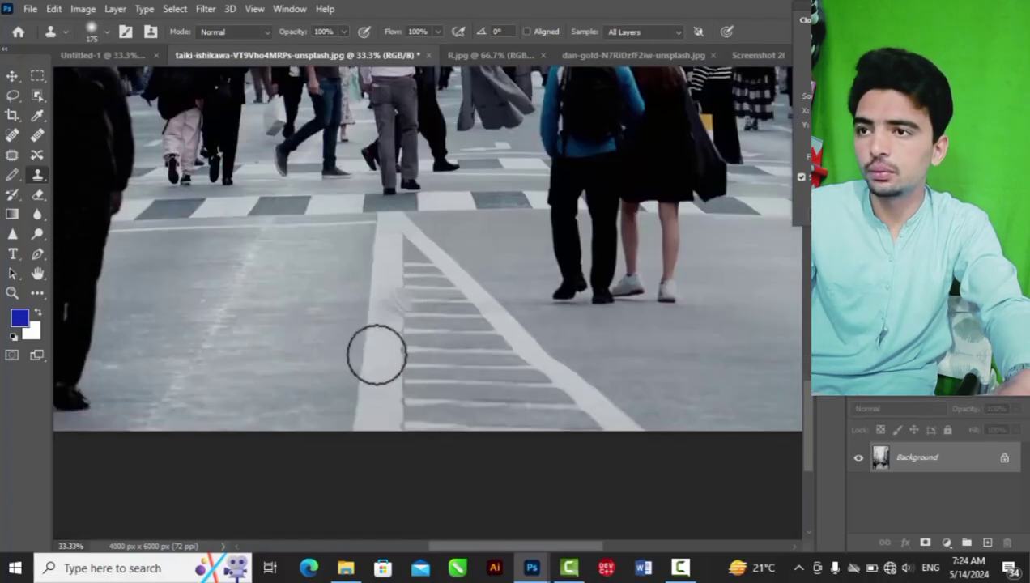
pyautogui.moveTo(334, 413)
pyautogui.mouseDown()
pyautogui.moveTo(327, 386)
pyautogui.moveTo(337, 336)
pyautogui.moveTo(326, 413)
pyautogui.mouseUp()
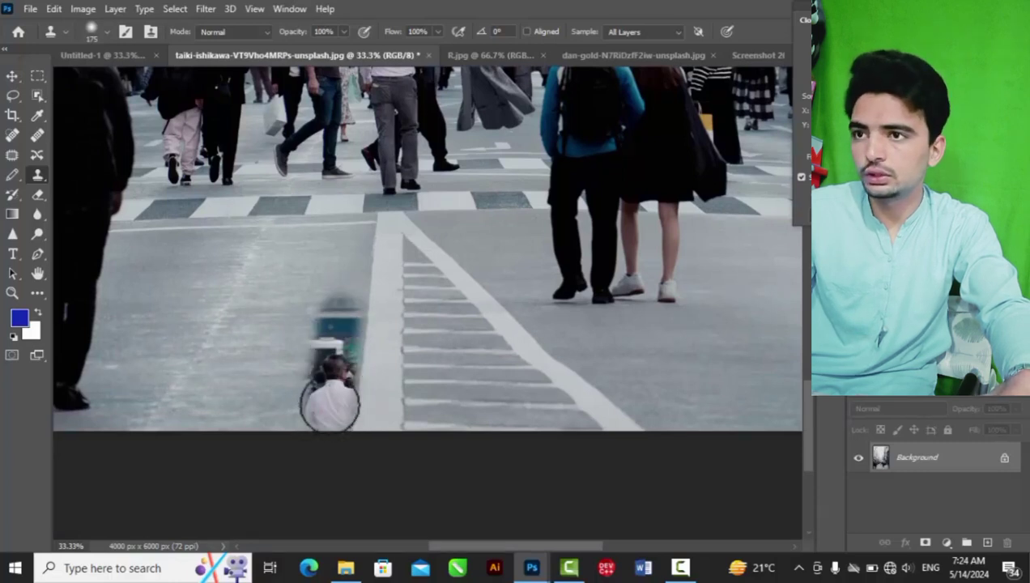
pyautogui.hotkey('ctrl', 'z')
# - Sample a pedestrian and paint a copy onto the open road beside the crosswalk
pyautogui.keyDown('alt'); pyautogui.click(345, 271); pyautogui.keyUp('alt')
pyautogui.moveTo(342, 274)
pyautogui.mouseDown()
pyautogui.moveTo(321, 316)
pyautogui.moveTo(351, 267)
pyautogui.moveTo(350, 240)
pyautogui.moveTo(334, 322)
pyautogui.moveTo(341, 428)
pyautogui.moveTo(343, 239)
pyautogui.moveTo(330, 242)
pyautogui.moveTo(347, 222)
pyautogui.moveTo(318, 342)
pyautogui.moveTo(322, 388)
pyautogui.moveTo(366, 415)
pyautogui.moveTo(372, 362)
pyautogui.moveTo(354, 247)
pyautogui.moveTo(384, 288)
pyautogui.mouseUp()
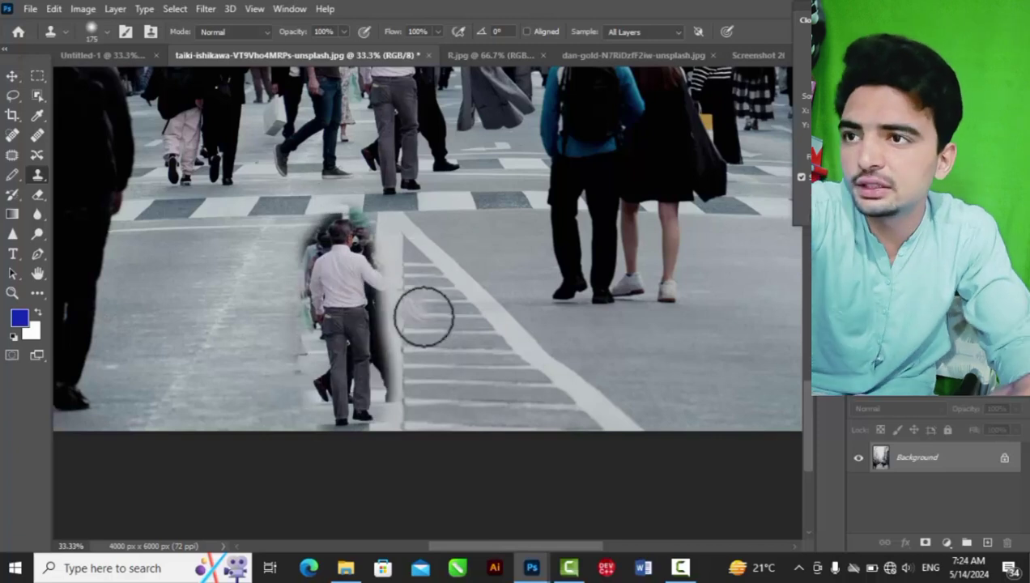
pyautogui.scroll(-3, 474, 351)
pyautogui.scroll(1, 451, 343)
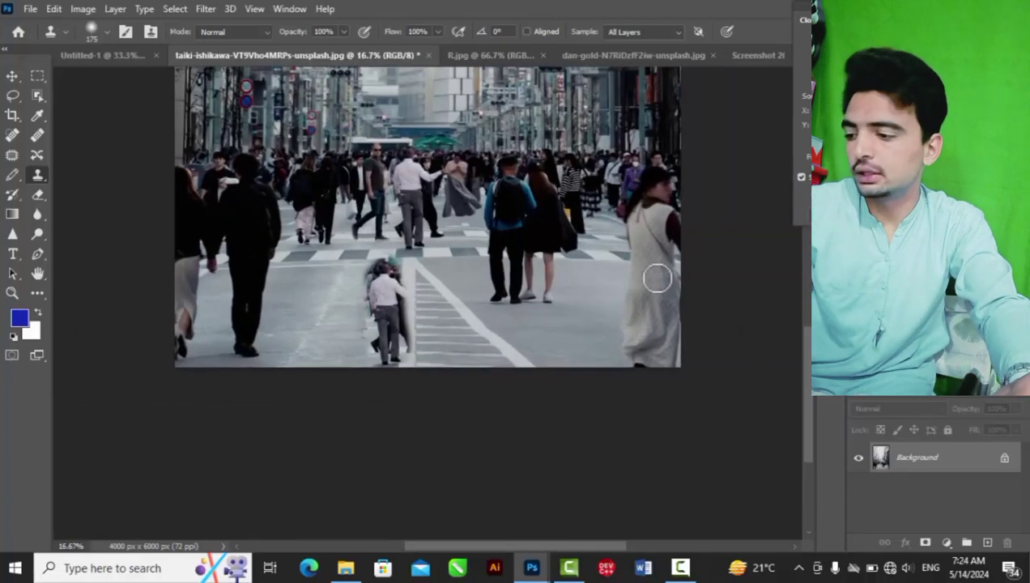
# - Undo the cloned child, peek at Clone Source settings, and undo a trial woman-in-white stamp
pyautogui.hotkey('ctrl', 'z')
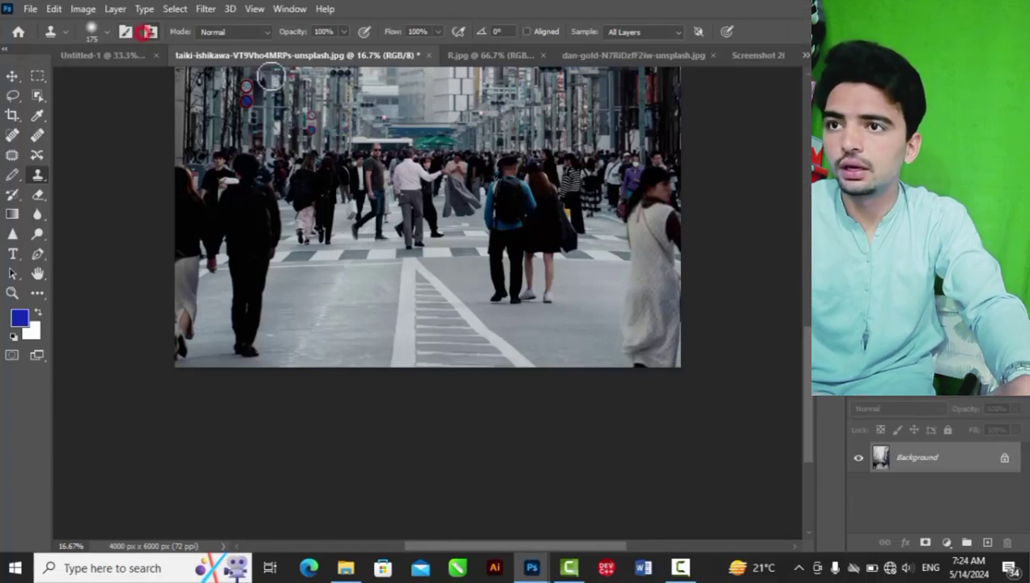
pyautogui.click(152, 30)
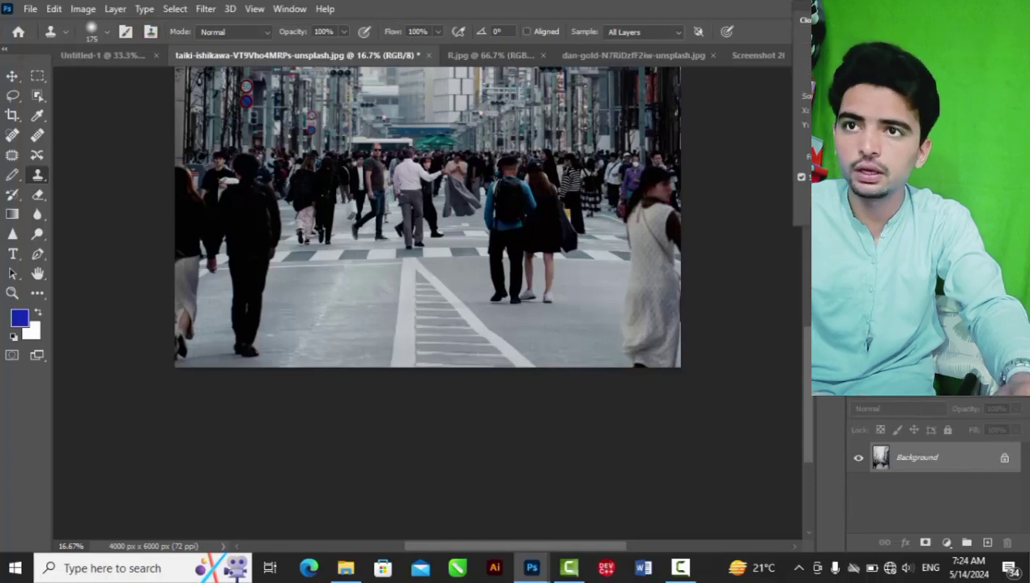
pyautogui.keyDown('alt'); pyautogui.click(509, 267); pyautogui.keyUp('alt')
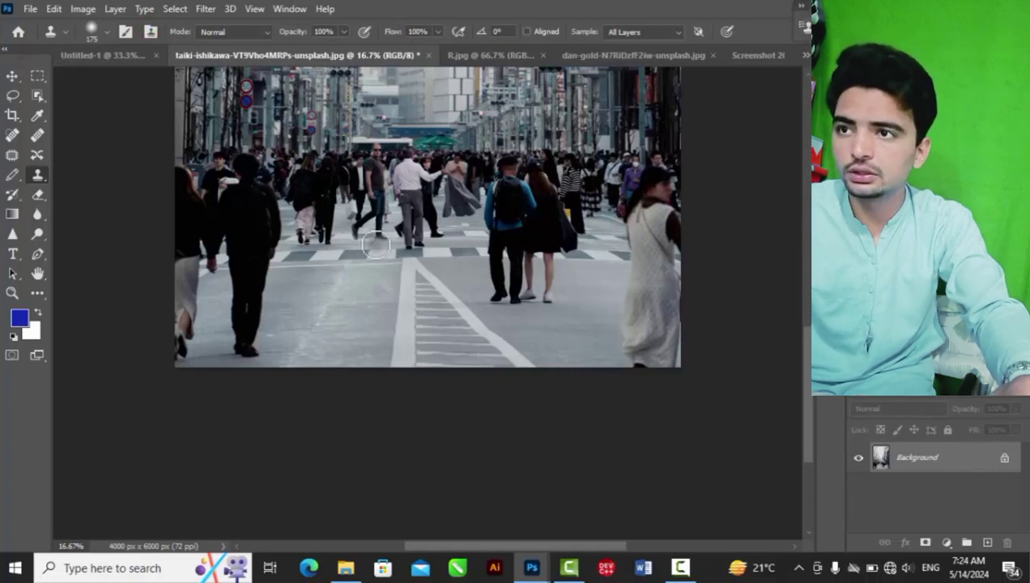
pyautogui.moveTo(359, 229)
pyautogui.mouseDown()
pyautogui.moveTo(352, 280)
pyautogui.moveTo(362, 205)
pyautogui.moveTo(373, 201)
pyautogui.moveTo(393, 251)
pyautogui.moveTo(375, 194)
pyautogui.moveTo(346, 204)
pyautogui.moveTo(365, 159)
pyautogui.mouseUp()
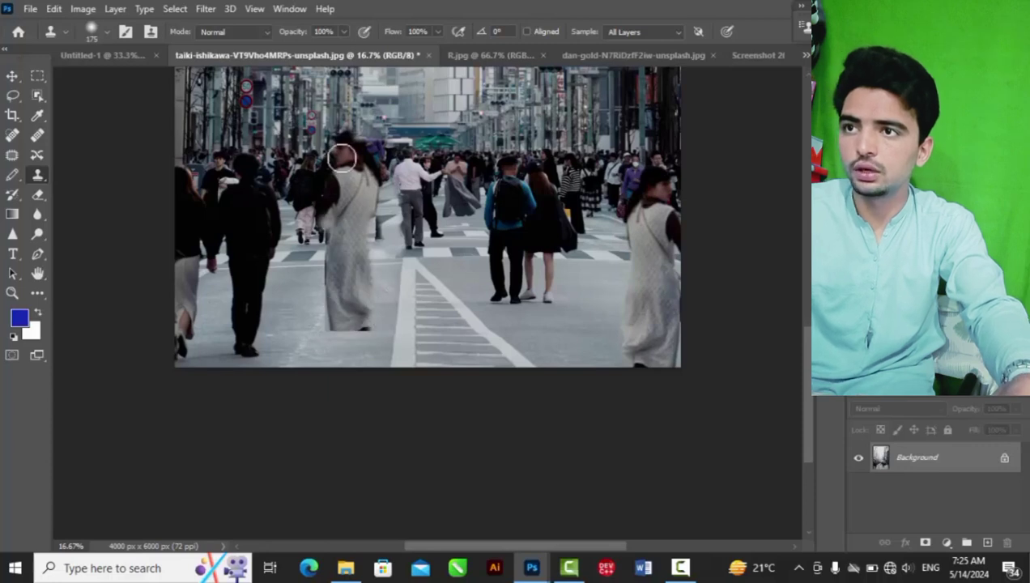
pyautogui.moveTo(346, 154)
pyautogui.mouseDown()
pyautogui.moveTo(366, 134)
pyautogui.moveTo(375, 171)
pyautogui.moveTo(343, 162)
pyautogui.mouseUp()
pyautogui.hotkey('ctrl', 'z')
pyautogui.hotkey('ctrl', 'z')
pyautogui.hotkey('ctrl', 'z')
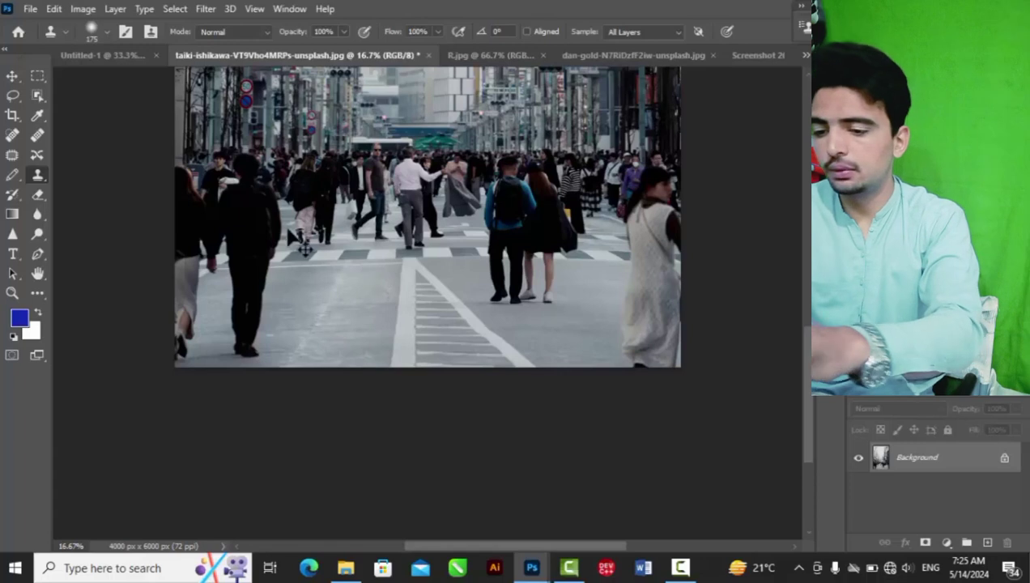
# - On a new layer, clone the woman in white mid-road, then close the photo without saving
pyautogui.hotkey('ctrl', 'shift', 'n')
pyautogui.press('Return')
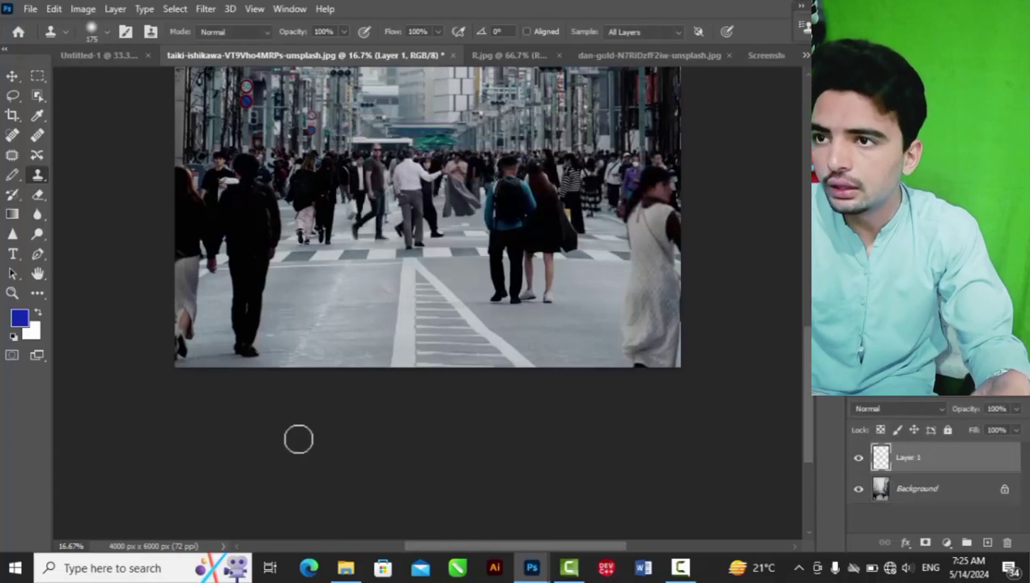
pyautogui.click(646, 357)
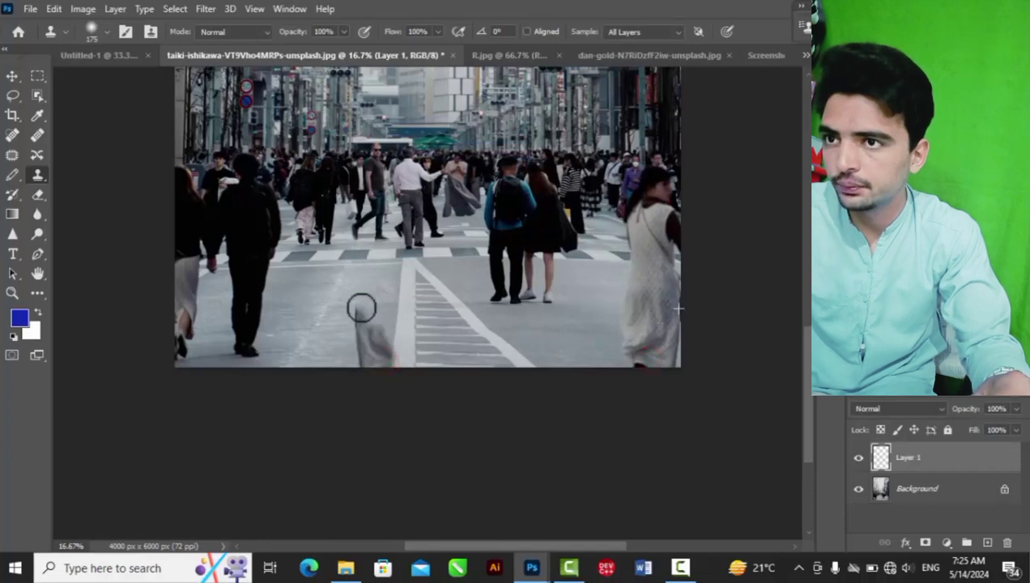
pyautogui.moveTo(377, 279); pyautogui.dragTo(380, 232)
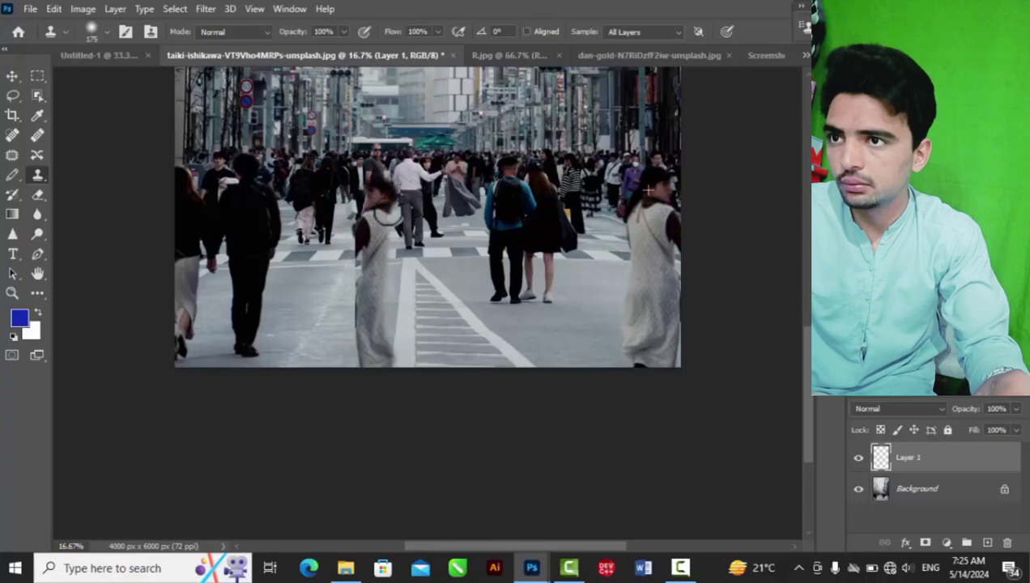
pyautogui.moveTo(383, 335); pyautogui.dragTo(392, 232)
pyautogui.moveTo(401, 288); pyautogui.dragTo(403, 356)
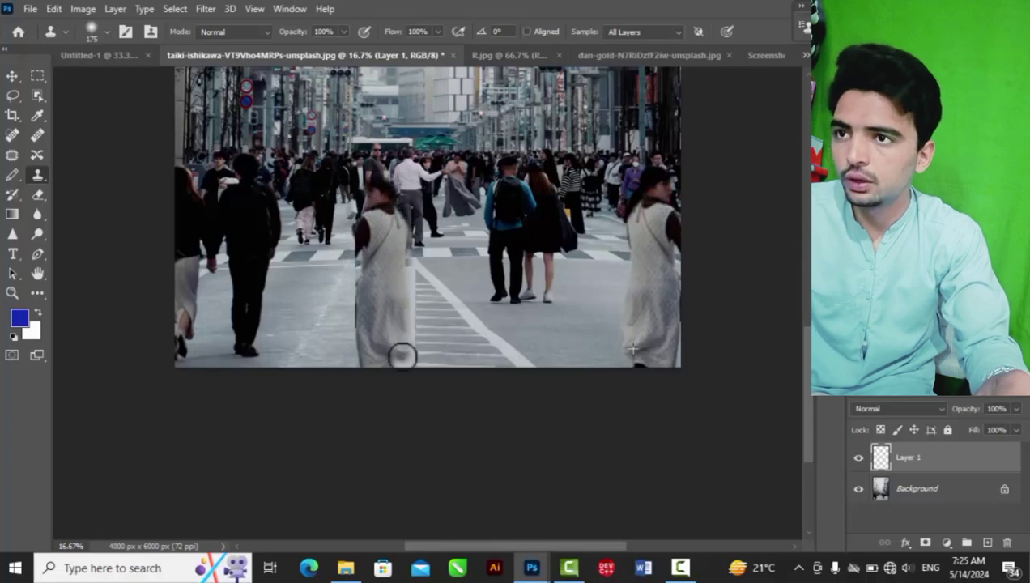
pyautogui.moveTo(375, 176); pyautogui.dragTo(356, 212)
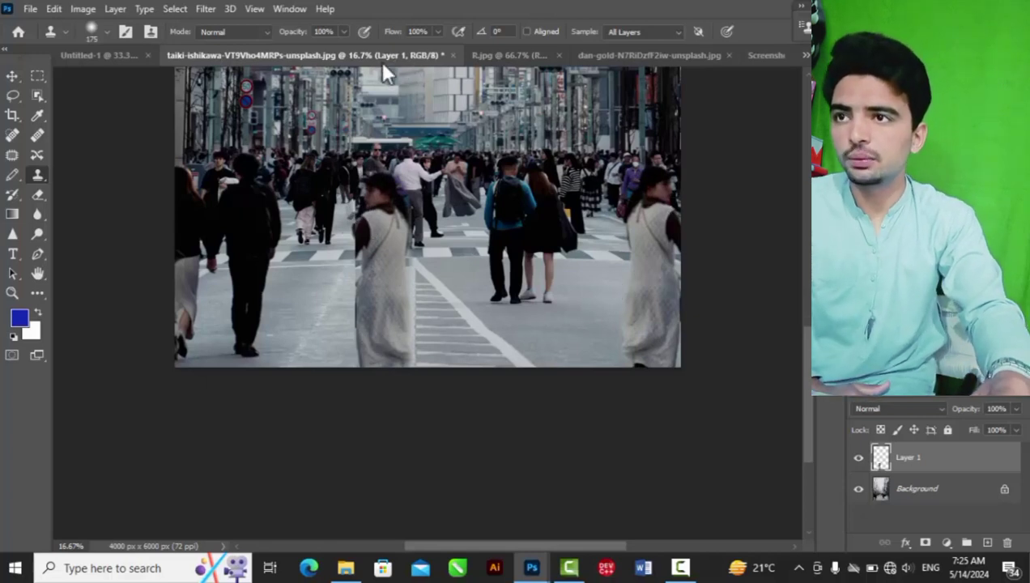
pyautogui.click(453, 55)
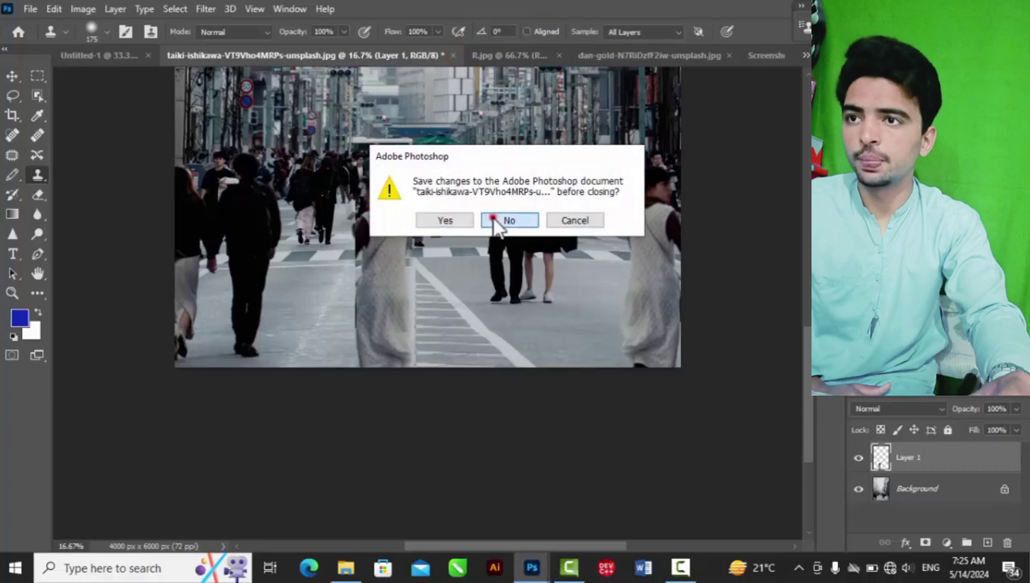
pyautogui.click(497, 223)
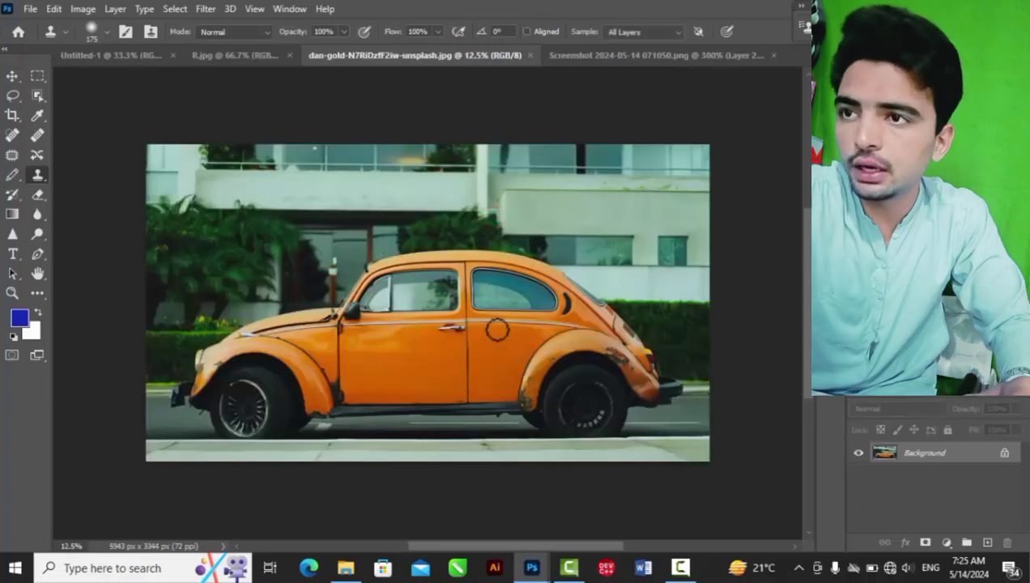
pyautogui.scroll(3, 498, 329)
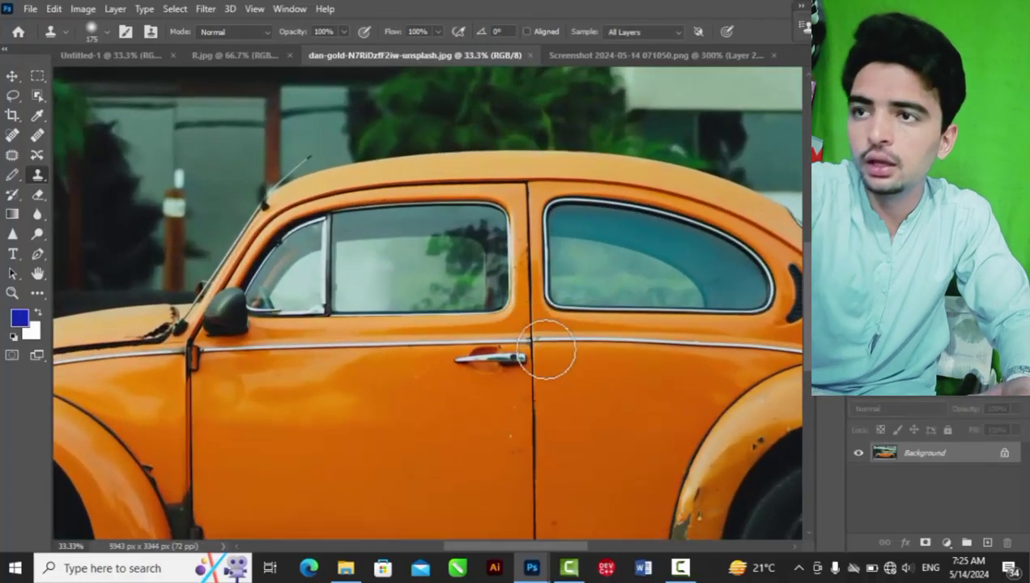
pyautogui.scroll(-2, 564, 347)
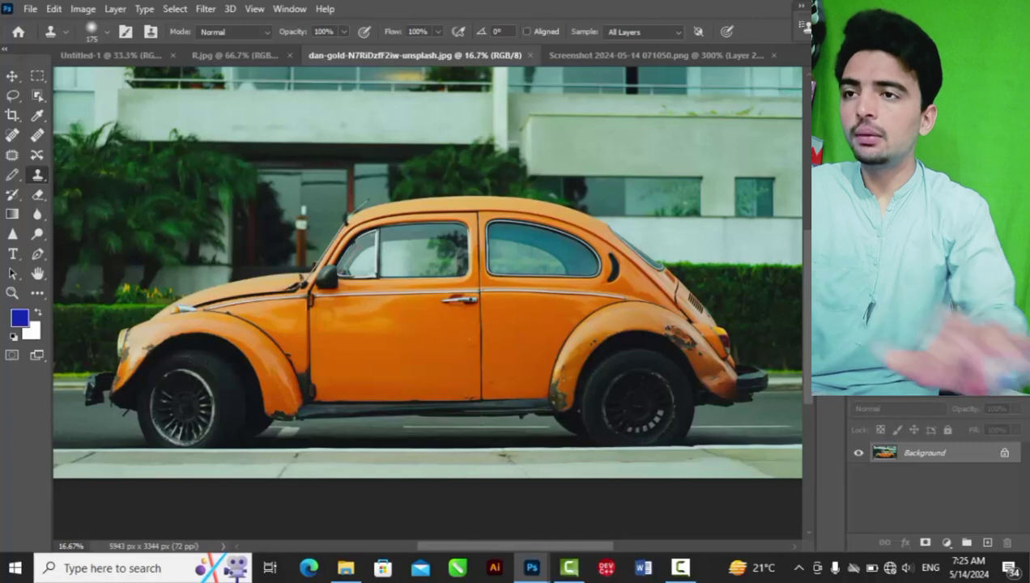
# - Add an empty Layer 1 above the Beetle photo and toggle a Clone Source transform option
pyautogui.click(987, 543)
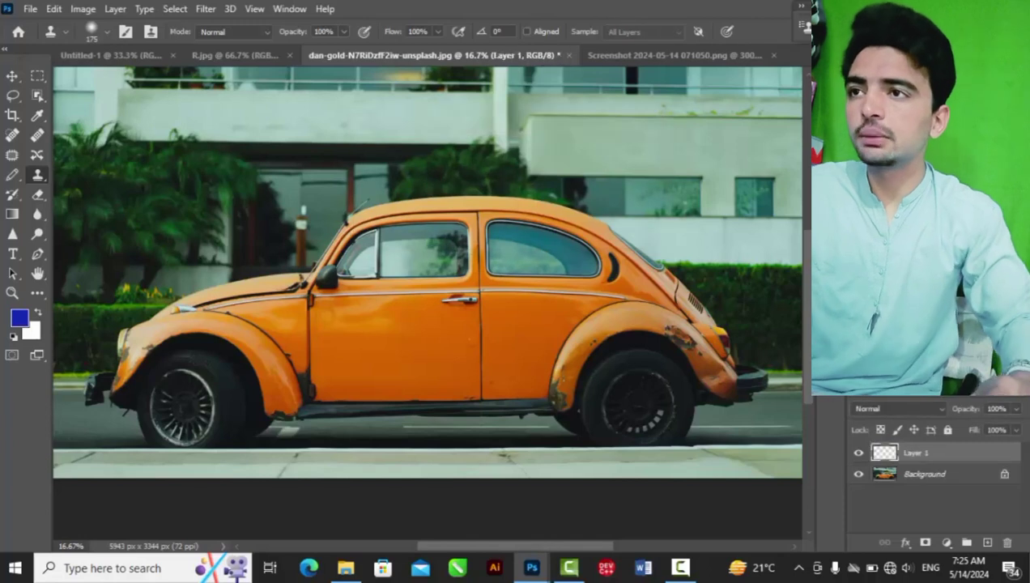
pyautogui.click(148, 31)
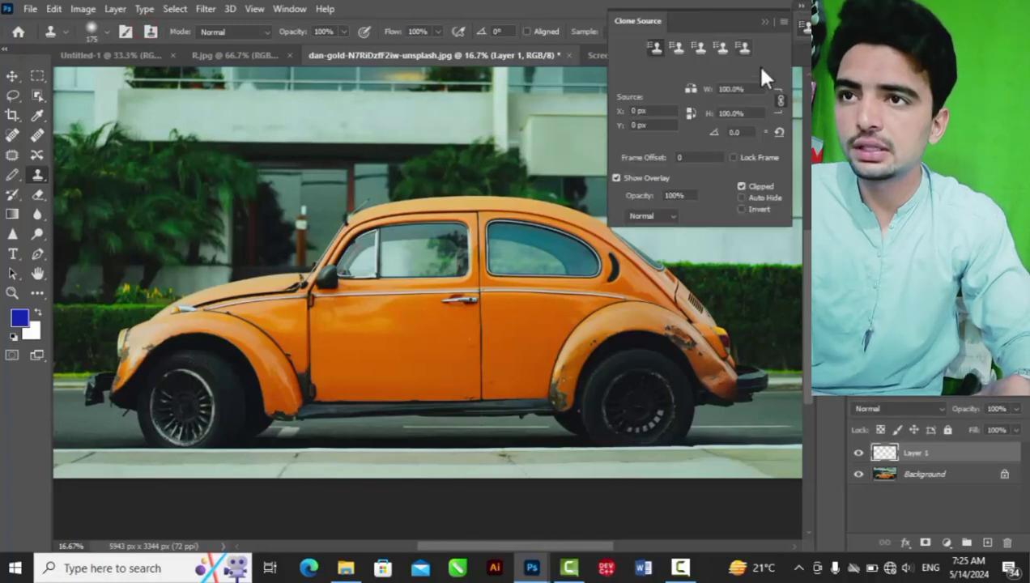
pyautogui.click(691, 89)
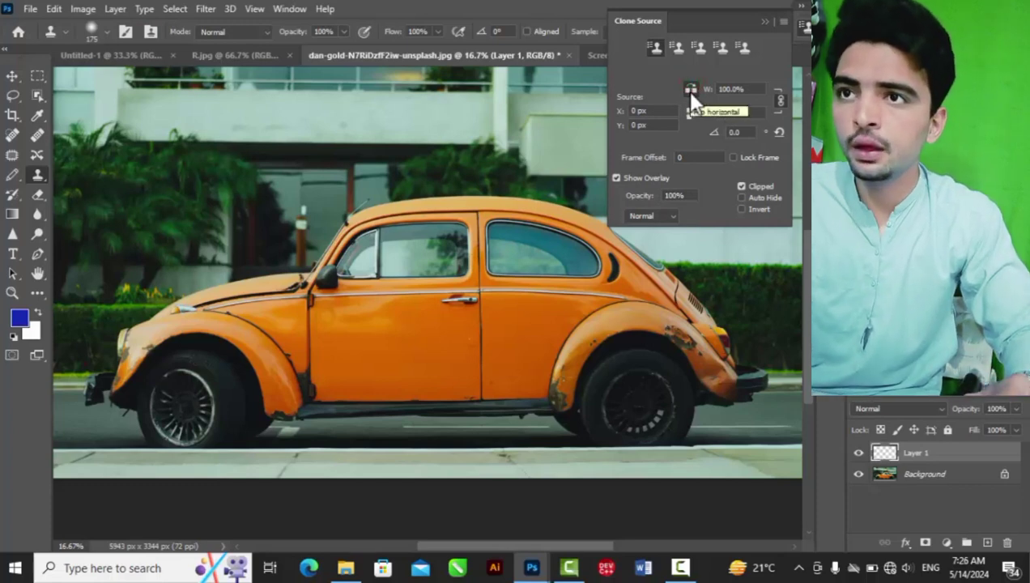
pyautogui.click(765, 21)
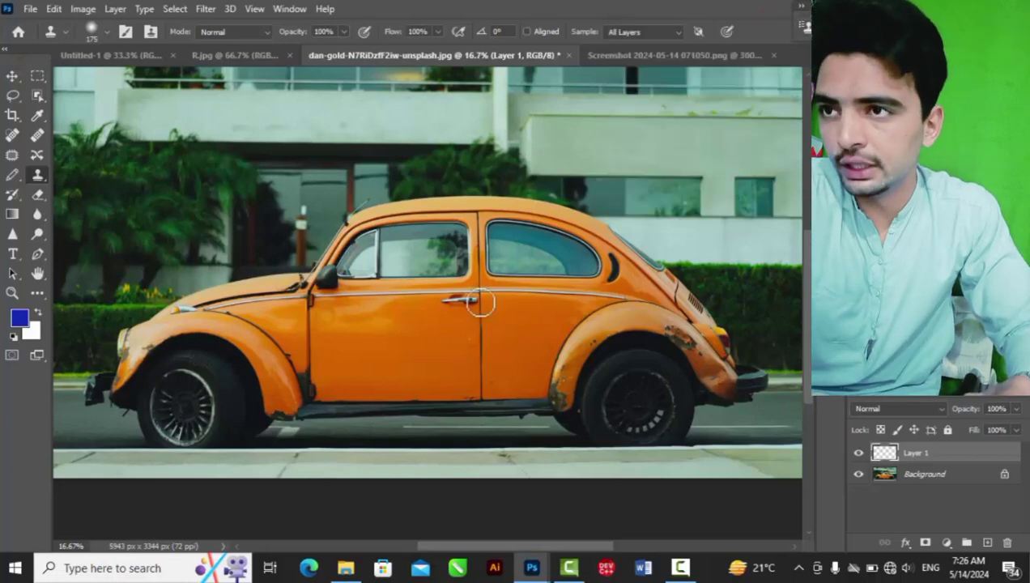
pyautogui.hotkey('ctrl', '+')
pyautogui.hotkey('ctrl', '+')
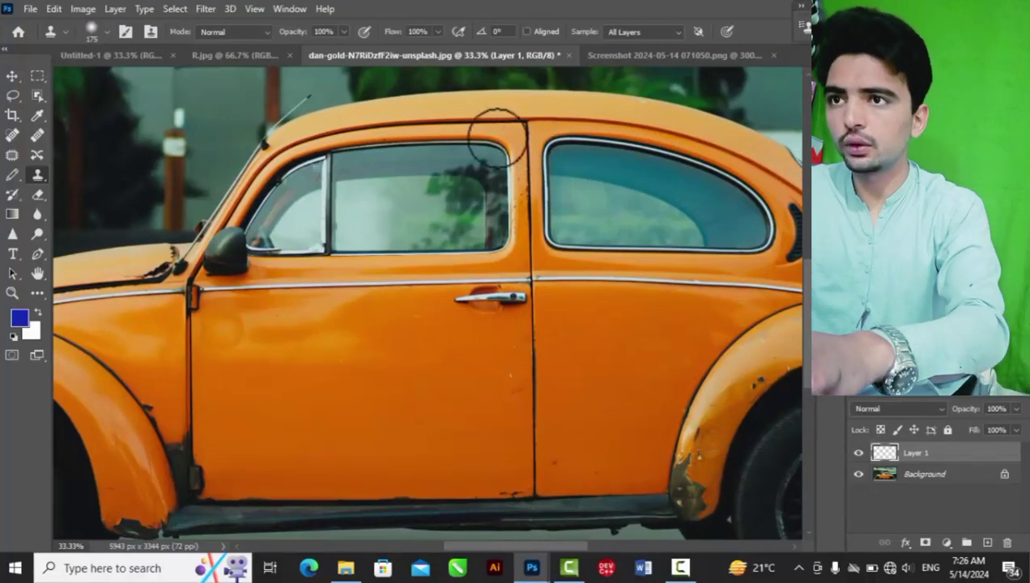
pyautogui.press('[')
pyautogui.press('[')
pyautogui.press('[')
pyautogui.press('[')
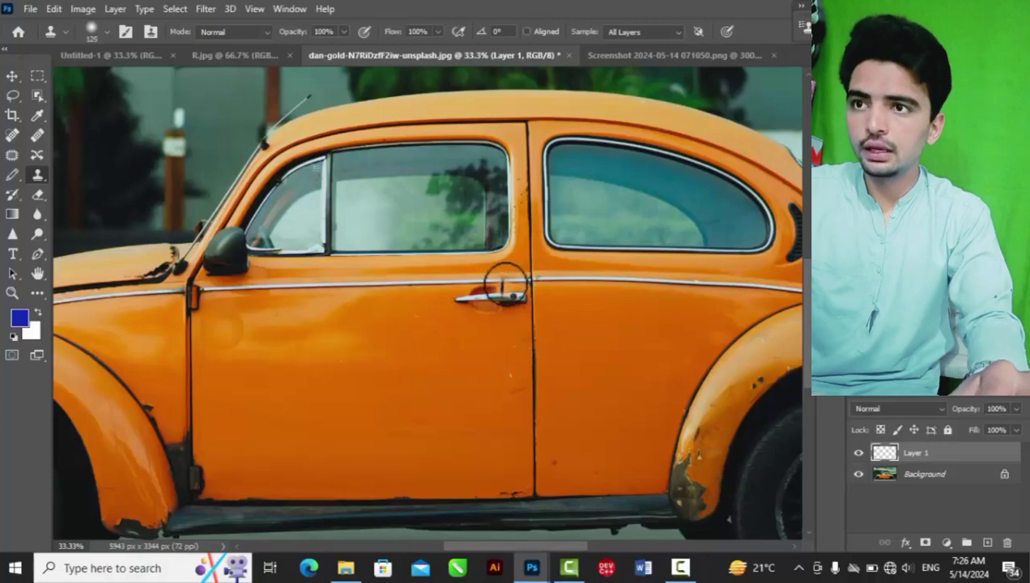
pyautogui.press(']')
pyautogui.press(']')
pyautogui.press(']')
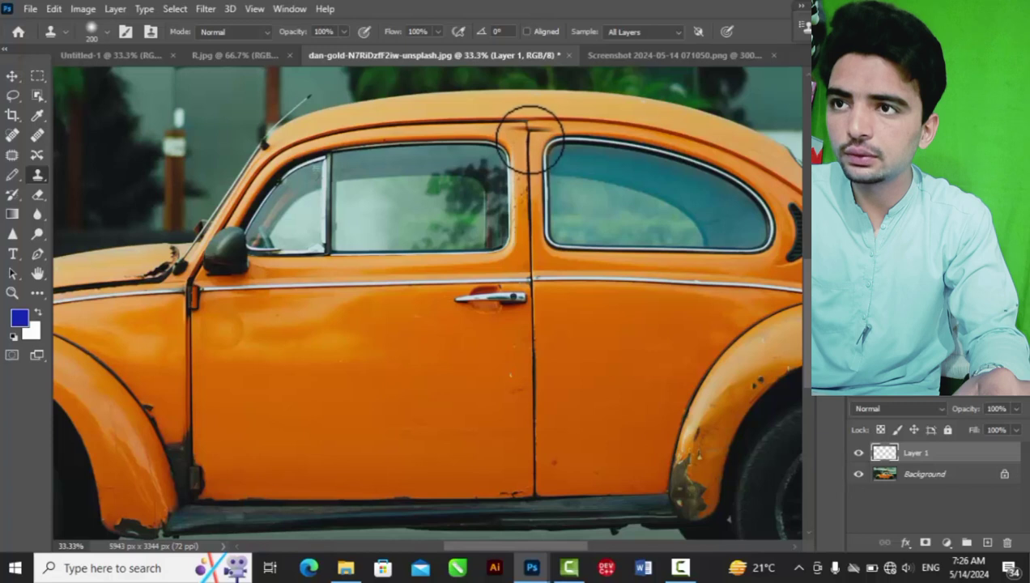
pyautogui.moveTo(529, 134)
pyautogui.mouseDown()
pyautogui.moveTo(626, 188)
pyautogui.moveTo(687, 287)
pyautogui.moveTo(675, 312)
pyautogui.moveTo(627, 166)
pyautogui.moveTo(730, 285)
pyautogui.moveTo(691, 192)
pyautogui.moveTo(765, 297)
pyautogui.moveTo(701, 223)
pyautogui.moveTo(759, 297)
pyautogui.moveTo(671, 389)
pyautogui.moveTo(638, 281)
pyautogui.moveTo(719, 385)
pyautogui.moveTo(718, 342)
pyautogui.mouseUp()
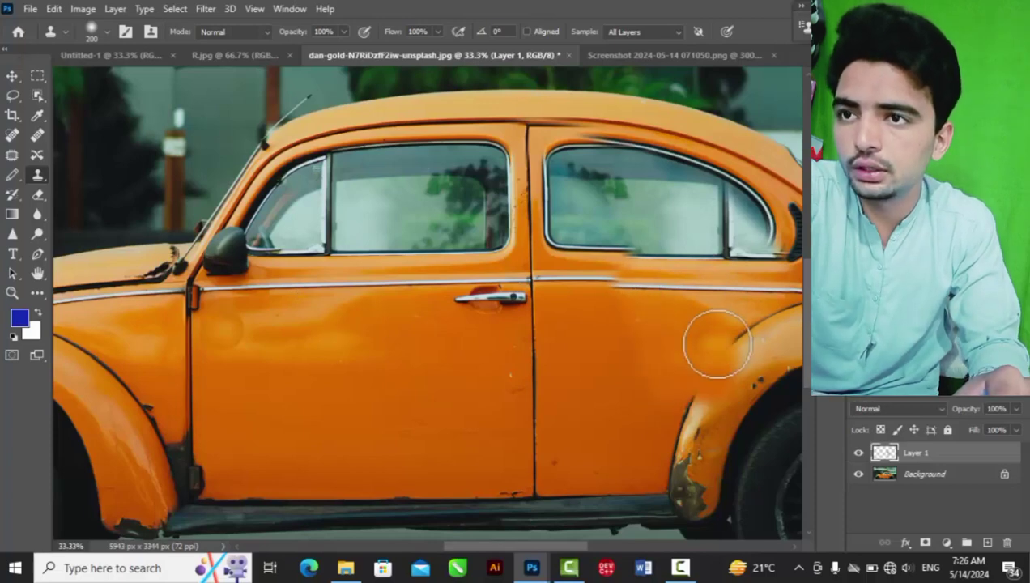
pyautogui.scroll(-3, 718, 344)
pyautogui.moveTo(577, 318)
pyautogui.mouseDown()
pyautogui.moveTo(597, 293)
pyautogui.moveTo(593, 271)
pyautogui.moveTo(607, 299)
pyautogui.mouseUp()
pyautogui.hotkey('ctrl', 'z')
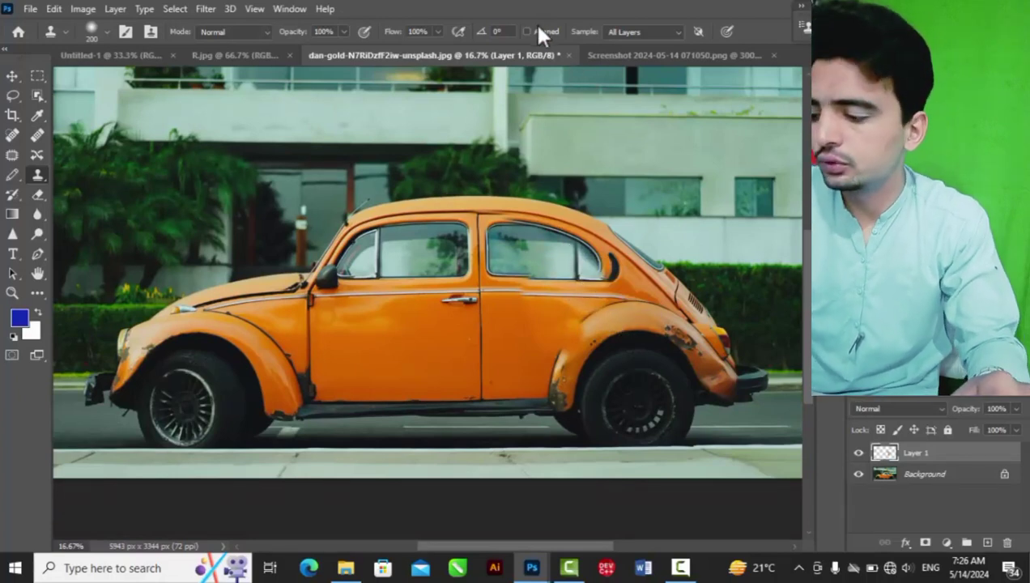
pyautogui.hotkey('ctrl', 'z')
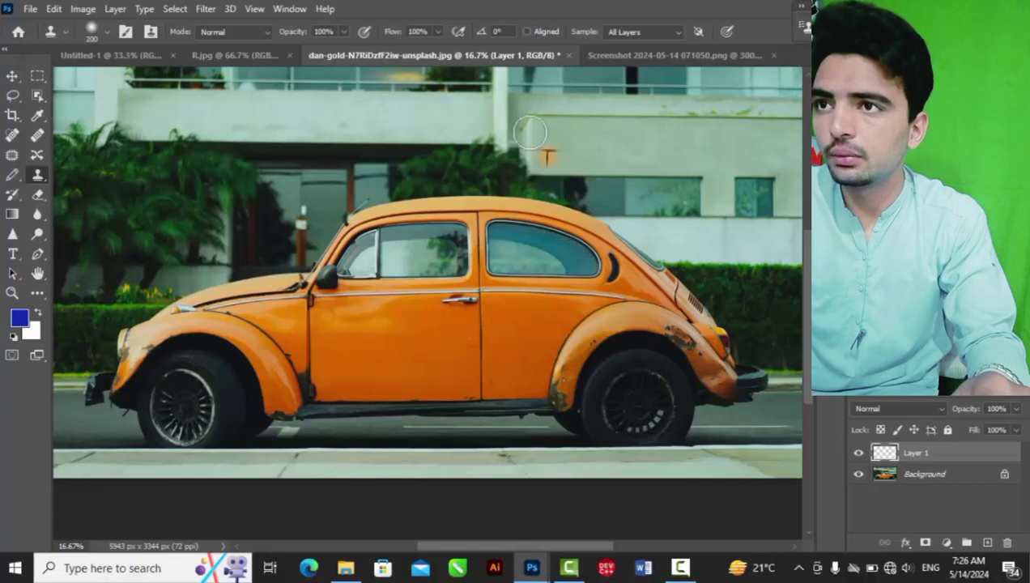
# - Enable Aligned sampling and clone the door pillar across the Beetle's rear window
pyautogui.click(526, 32)
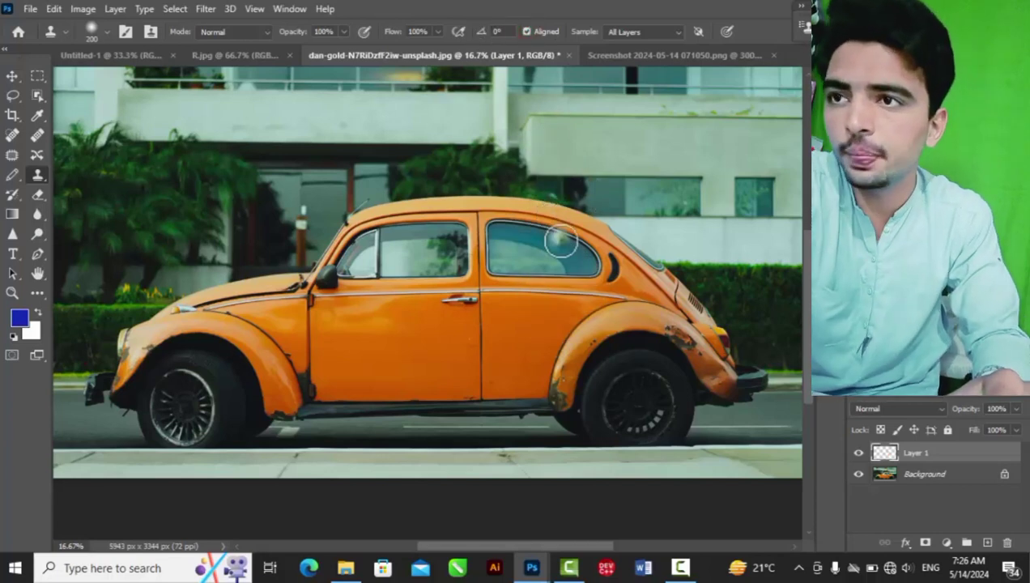
pyautogui.hotkey('ctrl', '+')
pyautogui.hotkey('ctrl', '+')
pyautogui.moveTo(524, 143)
pyautogui.mouseDown()
pyautogui.moveTo(527, 133)
pyautogui.moveTo(528, 162)
pyautogui.moveTo(527, 134)
pyautogui.moveTo(529, 145)
pyautogui.mouseUp()
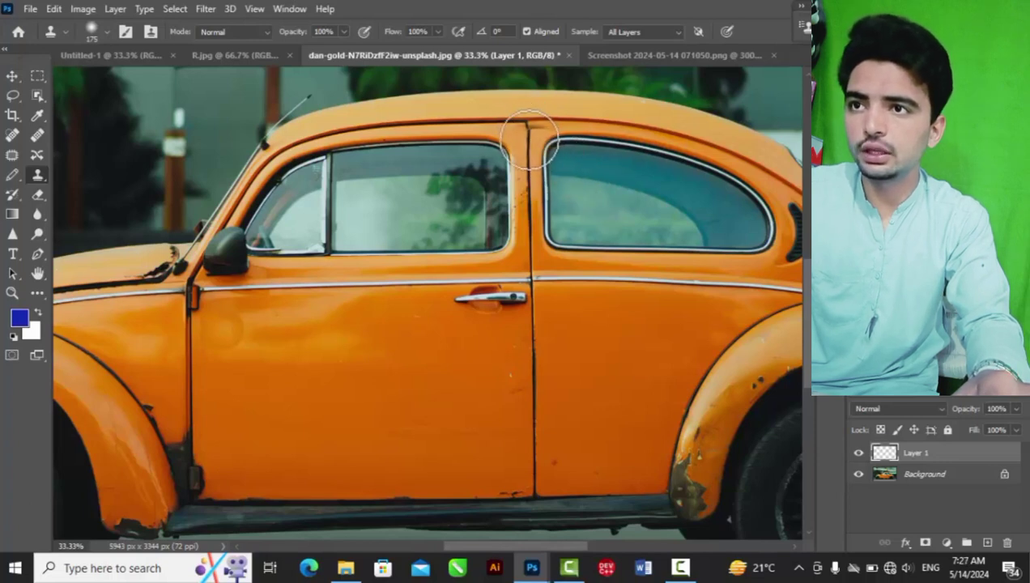
pyautogui.moveTo(528, 139)
pyautogui.mouseDown()
pyautogui.moveTo(578, 148)
pyautogui.moveTo(671, 207)
pyautogui.moveTo(691, 290)
pyautogui.moveTo(648, 401)
pyautogui.moveTo(699, 289)
pyautogui.moveTo(703, 204)
pyautogui.moveTo(755, 272)
pyautogui.moveTo(700, 303)
pyautogui.moveTo(689, 350)
pyautogui.mouseUp()
pyautogui.hotkey('ctrl', '-')
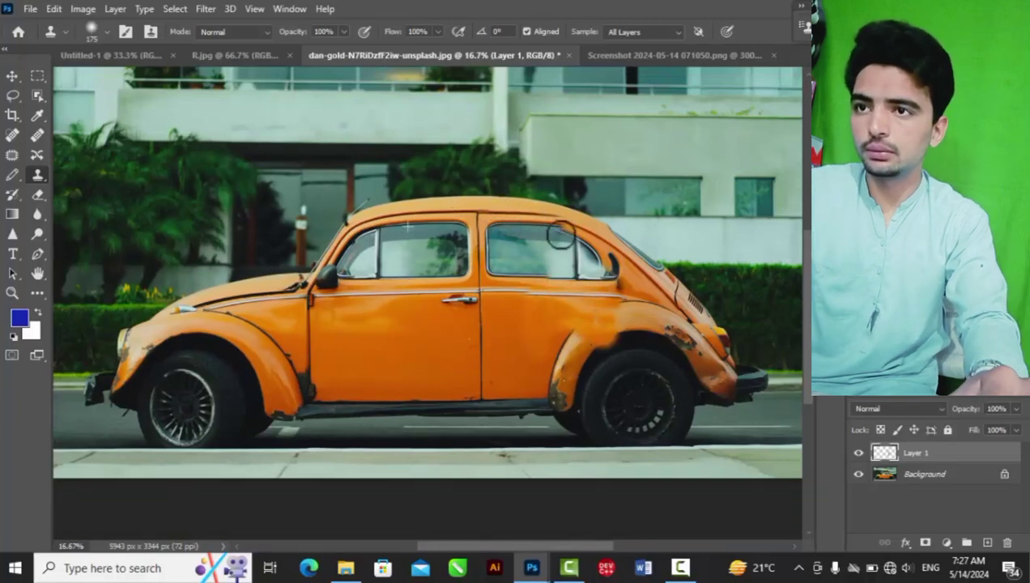
# - With a larger brush, clone bodywork over the rear fender, wheel and bumper to stretch the car
pyautogui.moveTo(645, 305)
pyautogui.mouseDown()
pyautogui.moveTo(625, 295)
pyautogui.moveTo(648, 350)
pyautogui.moveTo(559, 348)
pyautogui.mouseUp()
pyautogui.press(']')
pyautogui.press(']')
pyautogui.press(']')
pyautogui.press(']')
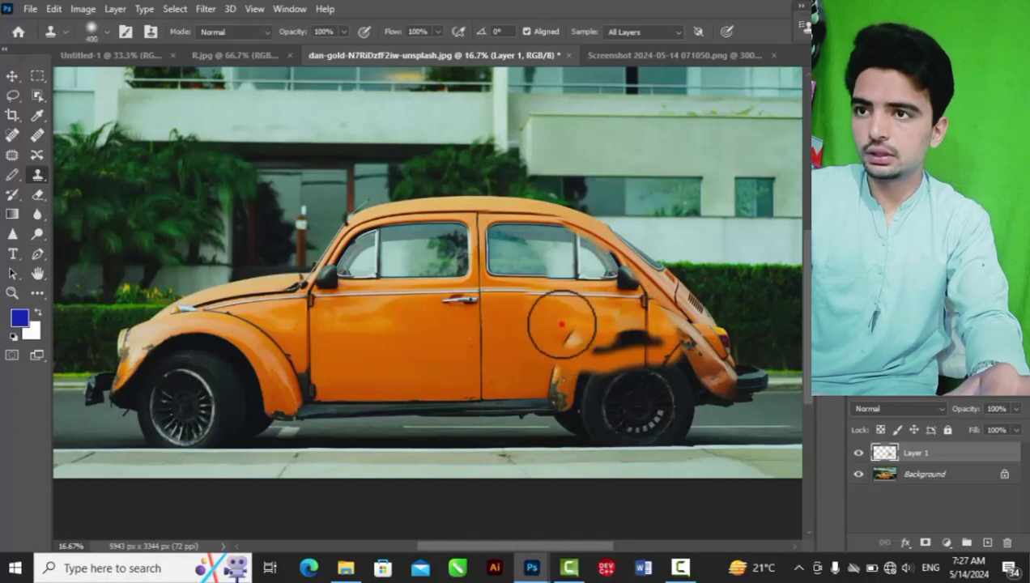
pyautogui.moveTo(543, 387)
pyautogui.mouseDown()
pyautogui.moveTo(575, 383)
pyautogui.moveTo(646, 399)
pyautogui.moveTo(614, 407)
pyautogui.moveTo(625, 436)
pyautogui.moveTo(644, 349)
pyautogui.mouseUp()
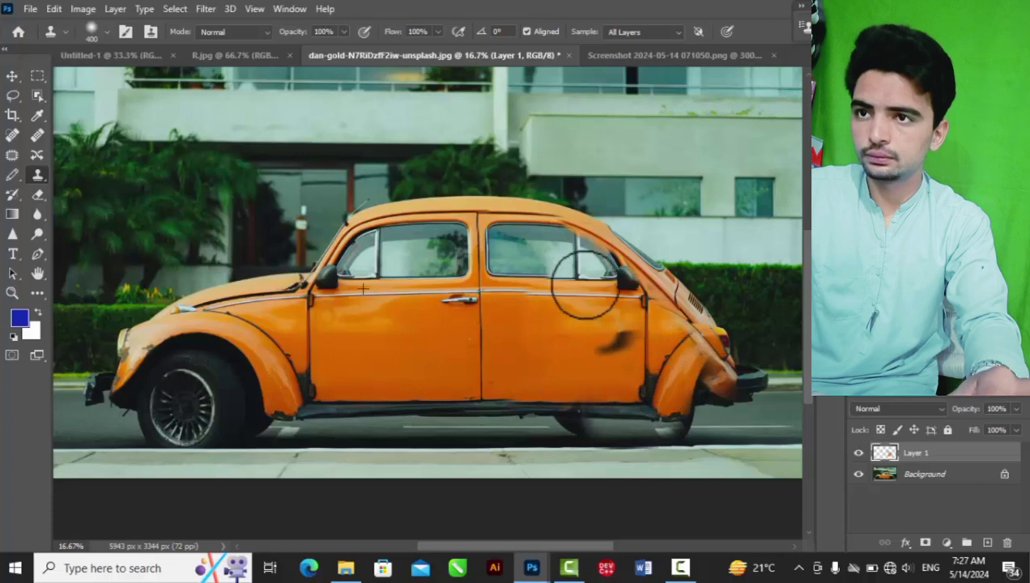
pyautogui.moveTo(677, 316)
pyautogui.mouseDown()
pyautogui.moveTo(713, 360)
pyautogui.moveTo(759, 385)
pyautogui.moveTo(716, 344)
pyautogui.moveTo(682, 335)
pyautogui.moveTo(690, 297)
pyautogui.moveTo(680, 303)
pyautogui.moveTo(626, 271)
pyautogui.moveTo(705, 324)
pyautogui.moveTo(753, 333)
pyautogui.moveTo(711, 330)
pyautogui.moveTo(752, 323)
pyautogui.moveTo(699, 315)
pyautogui.moveTo(761, 310)
pyautogui.moveTo(785, 327)
pyautogui.moveTo(781, 369)
pyautogui.moveTo(761, 406)
pyautogui.moveTo(672, 422)
pyautogui.moveTo(547, 424)
pyautogui.moveTo(798, 426)
pyautogui.moveTo(666, 438)
pyautogui.mouseUp()
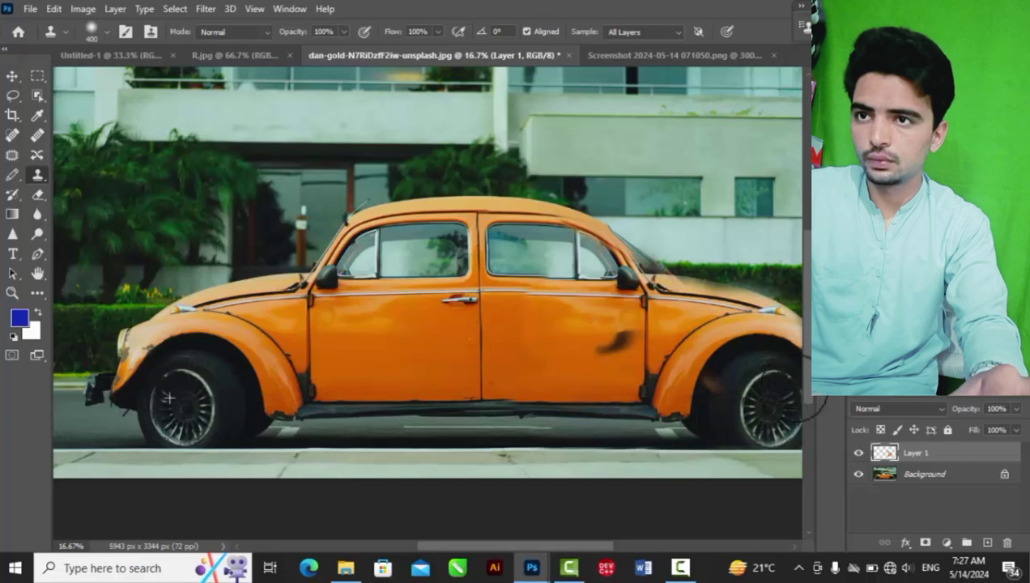
pyautogui.moveTo(732, 310)
pyautogui.mouseDown()
pyautogui.moveTo(641, 282)
pyautogui.moveTo(596, 253)
pyautogui.moveTo(507, 247)
pyautogui.moveTo(499, 231)
pyautogui.mouseUp()
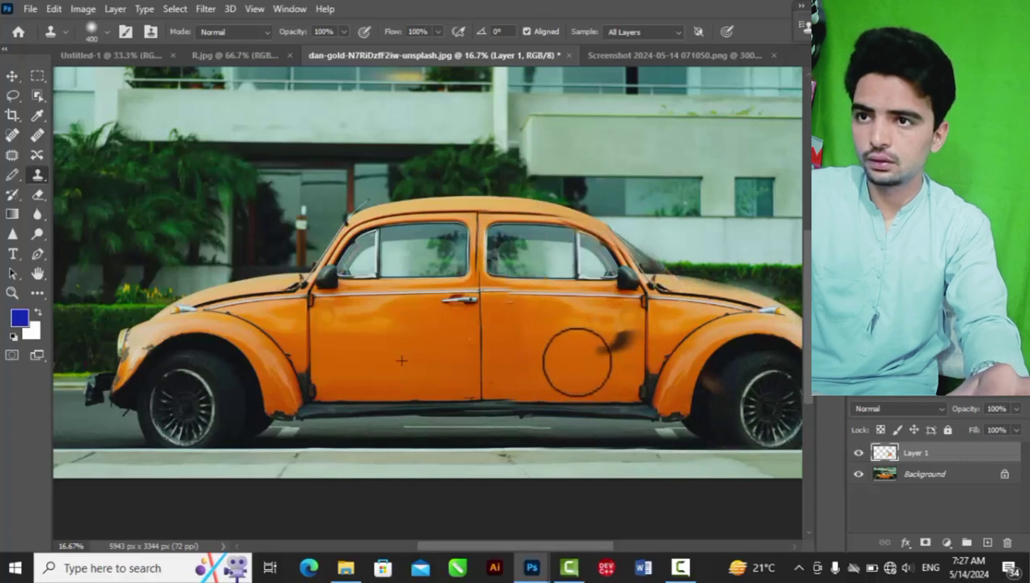
# - Paint out the rear-door smudge, undo a stray stroke by the hedge, and compare Layer 1
pyautogui.moveTo(575, 357); pyautogui.dragTo(642, 348)
pyautogui.moveTo(703, 264); pyautogui.dragTo(666, 253)
pyautogui.hotkey('ctrl', 'z')
pyautogui.click(858, 454)
pyautogui.click(858, 455)
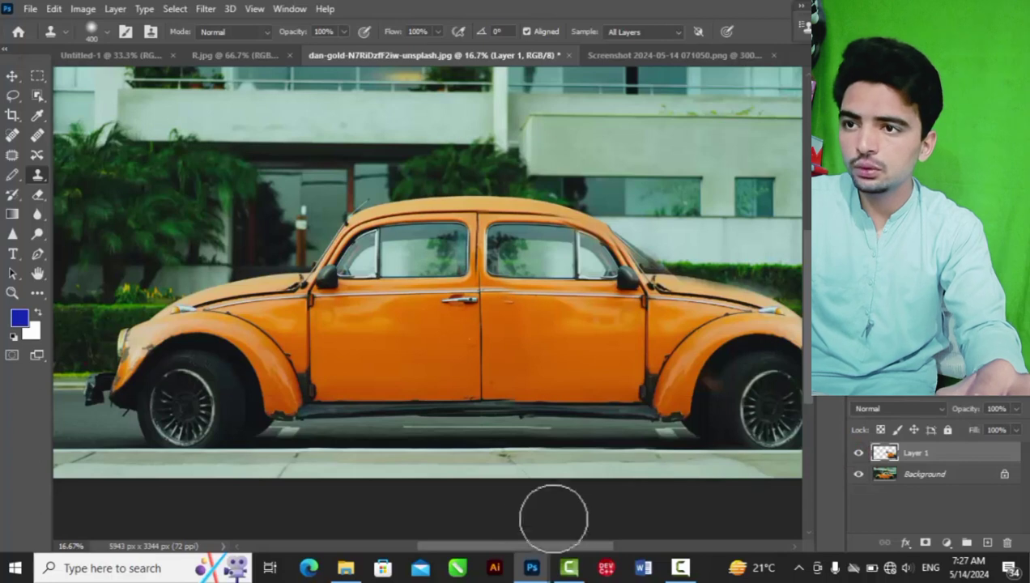
pyautogui.moveTo(525, 547); pyautogui.dragTo(545, 548)
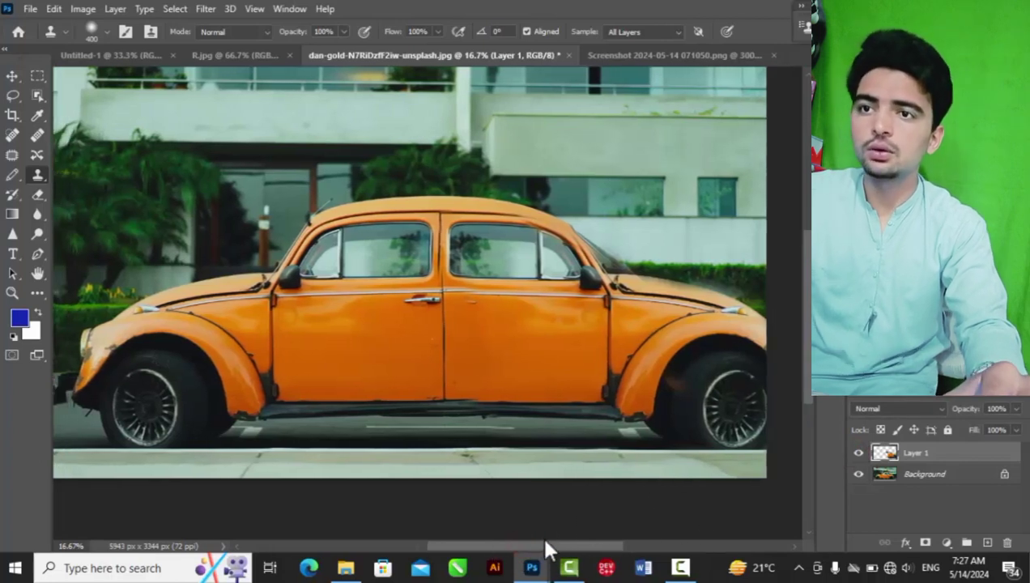
# - Toggle Layer 1 off and on to compare with the original car, then close R.jpg
pyautogui.click(857, 455)
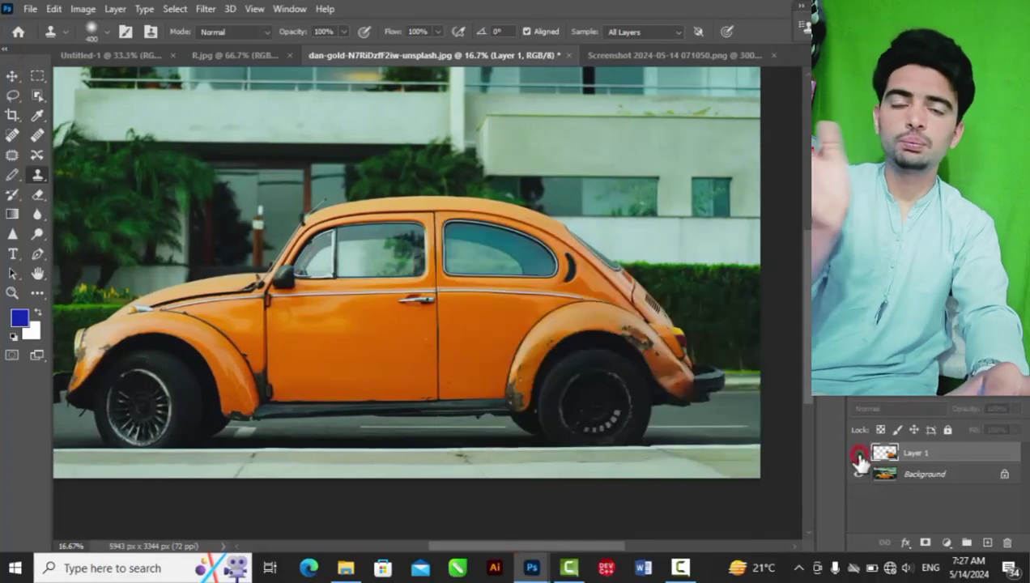
pyautogui.click(858, 455)
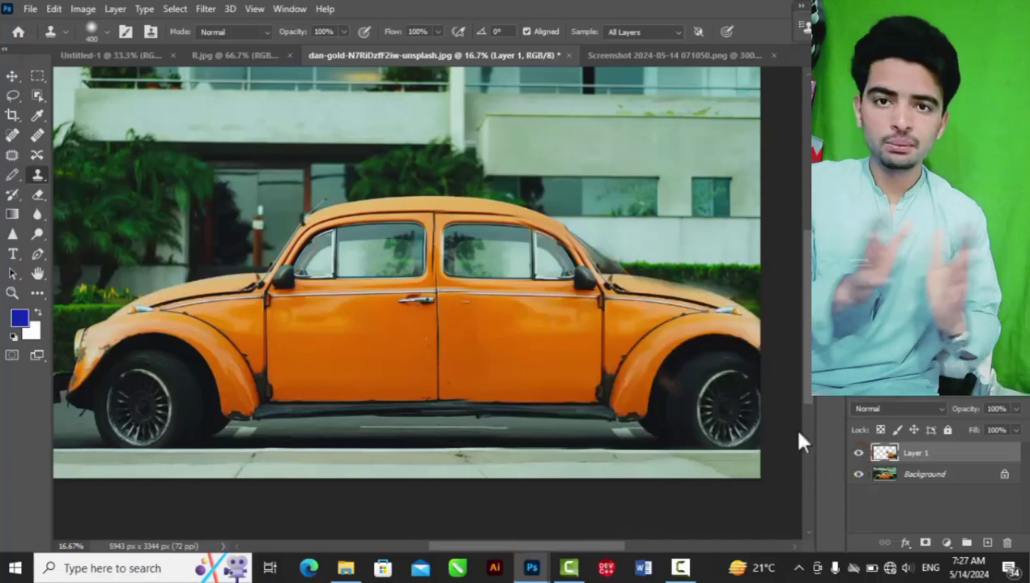
pyautogui.click(289, 55)
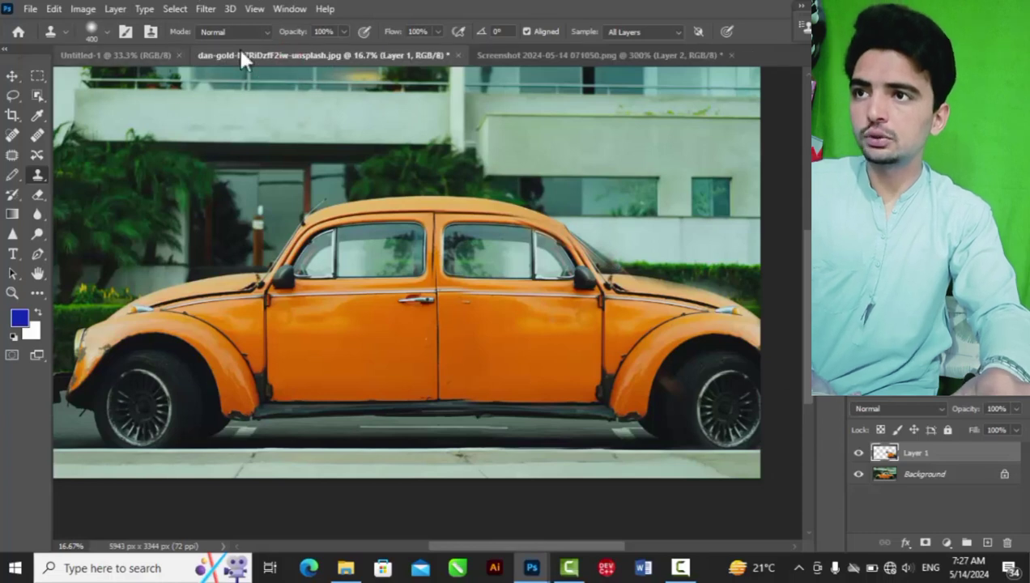
# - Close the cherries screenshot, discarding its unsaved changes
pyautogui.click(158, 55)
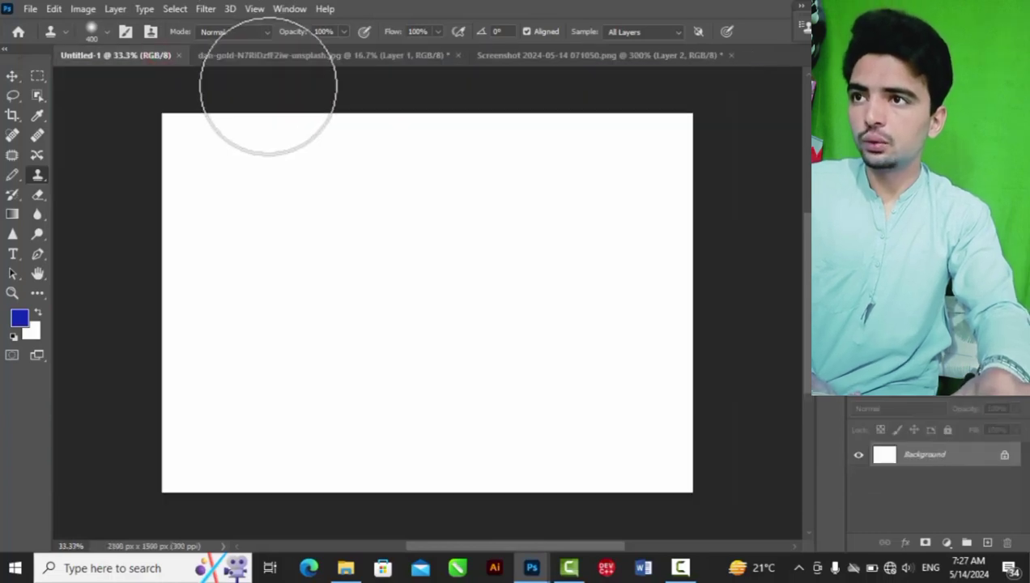
pyautogui.click(492, 56)
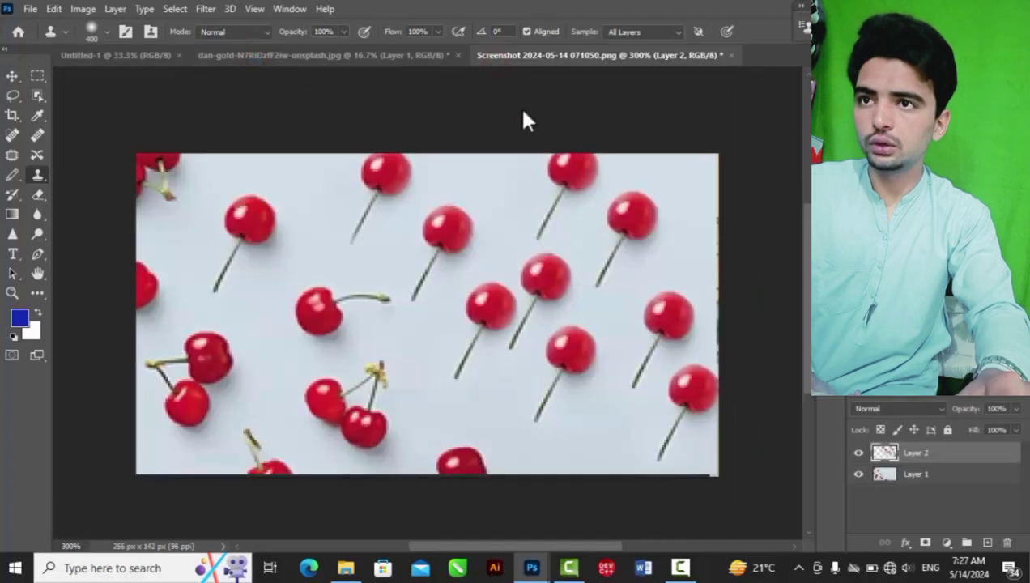
pyautogui.click(732, 55)
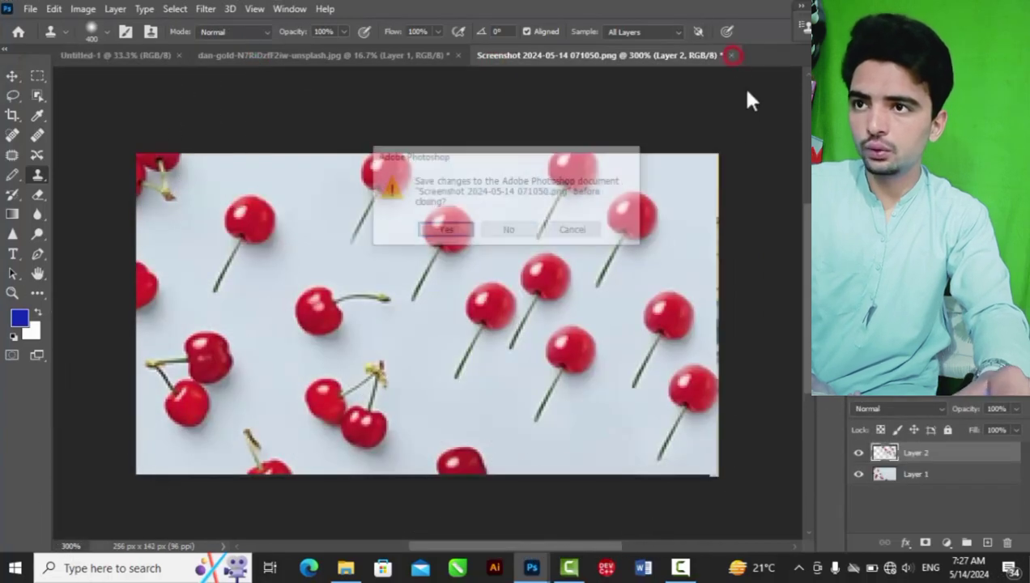
pyautogui.click(508, 231)
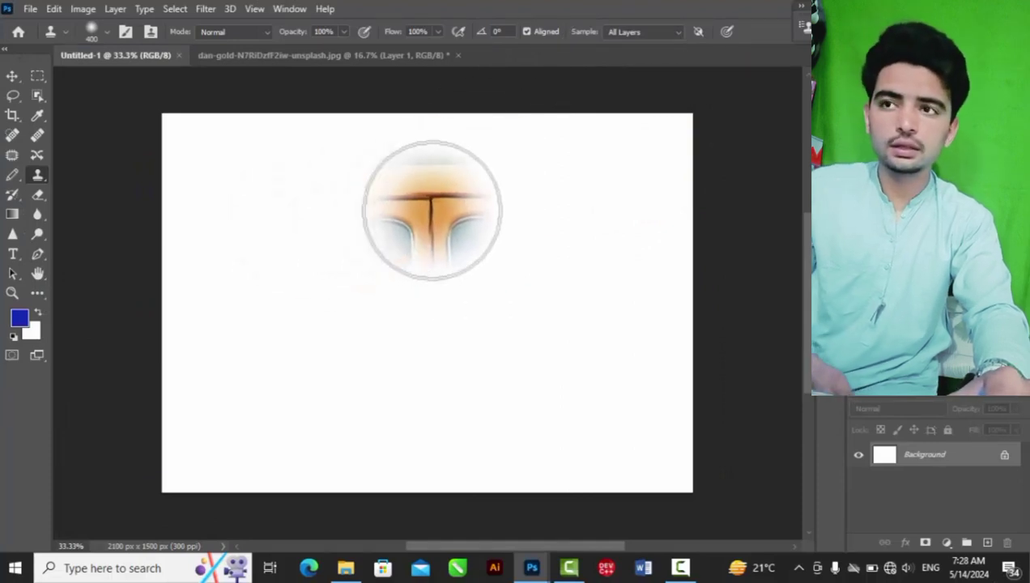
# - Test a cloned car stroke on Untitled-1, undo it, and return to the Beetle photo
pyautogui.moveTo(417, 253)
pyautogui.mouseDown()
pyautogui.moveTo(462, 221)
pyautogui.moveTo(386, 219)
pyautogui.moveTo(483, 284)
pyautogui.moveTo(497, 288)
pyautogui.moveTo(415, 220)
pyautogui.moveTo(580, 273)
pyautogui.moveTo(306, 289)
pyautogui.moveTo(313, 226)
pyautogui.moveTo(241, 315)
pyautogui.moveTo(235, 397)
pyautogui.moveTo(197, 418)
pyautogui.moveTo(313, 385)
pyautogui.moveTo(585, 338)
pyautogui.moveTo(553, 217)
pyautogui.moveTo(654, 313)
pyautogui.moveTo(659, 402)
pyautogui.moveTo(426, 425)
pyautogui.moveTo(238, 462)
pyautogui.moveTo(503, 450)
pyautogui.moveTo(601, 383)
pyautogui.moveTo(409, 273)
pyautogui.moveTo(256, 261)
pyautogui.moveTo(167, 405)
pyautogui.moveTo(252, 286)
pyautogui.moveTo(618, 222)
pyautogui.moveTo(650, 273)
pyautogui.moveTo(582, 322)
pyautogui.moveTo(545, 323)
pyautogui.mouseUp()
pyautogui.hotkey('ctrl', 'z')
pyautogui.hotkey('ctrl', 'z')
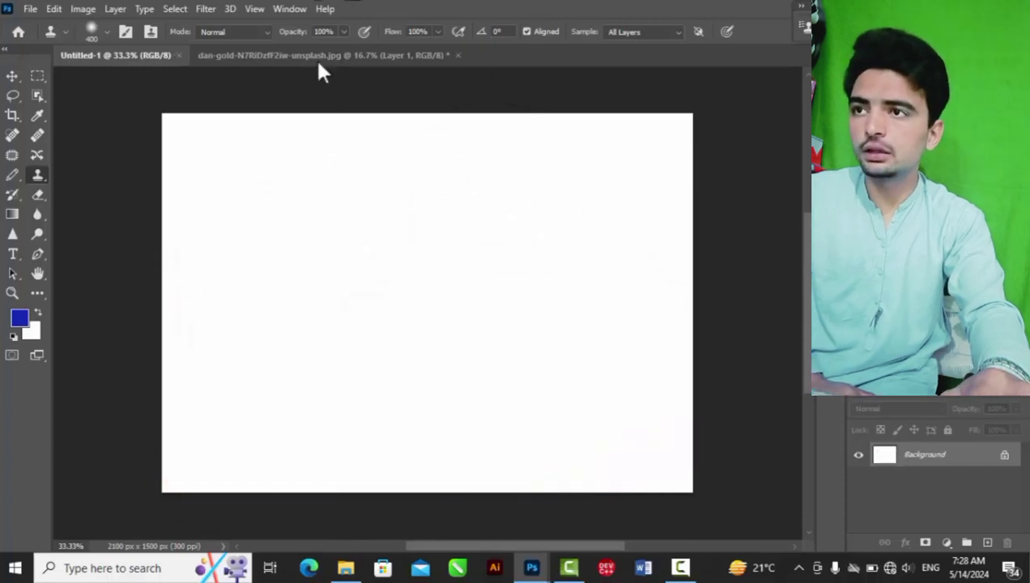
pyautogui.click(256, 55)
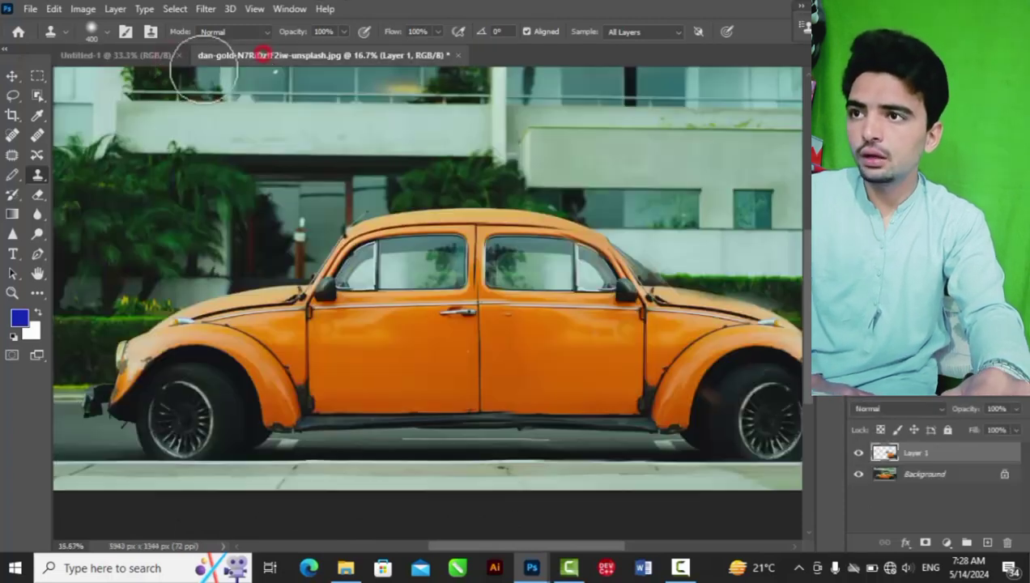
pyautogui.click(148, 60)
pyautogui.click(271, 55)
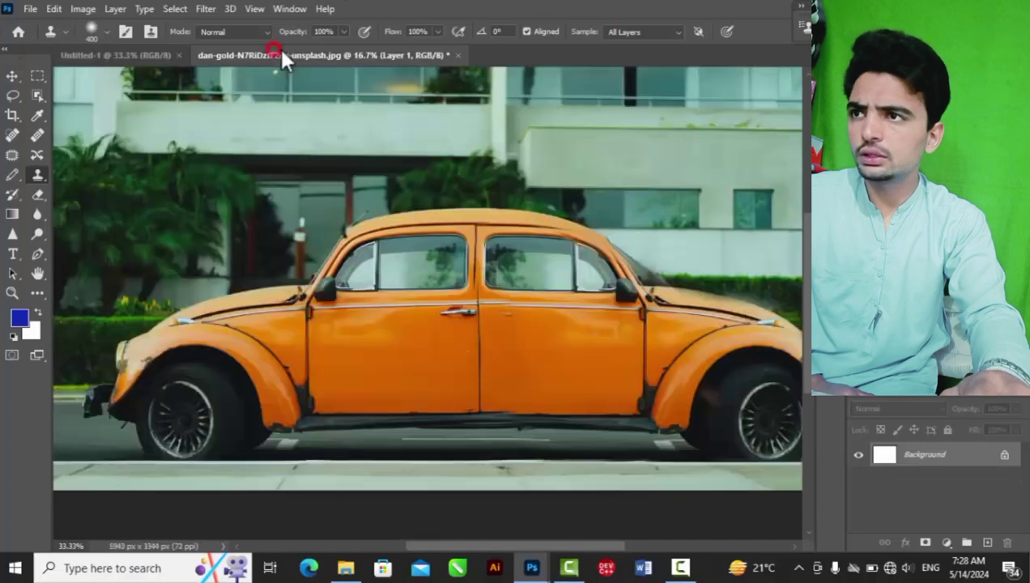
pyautogui.click(30, 8)
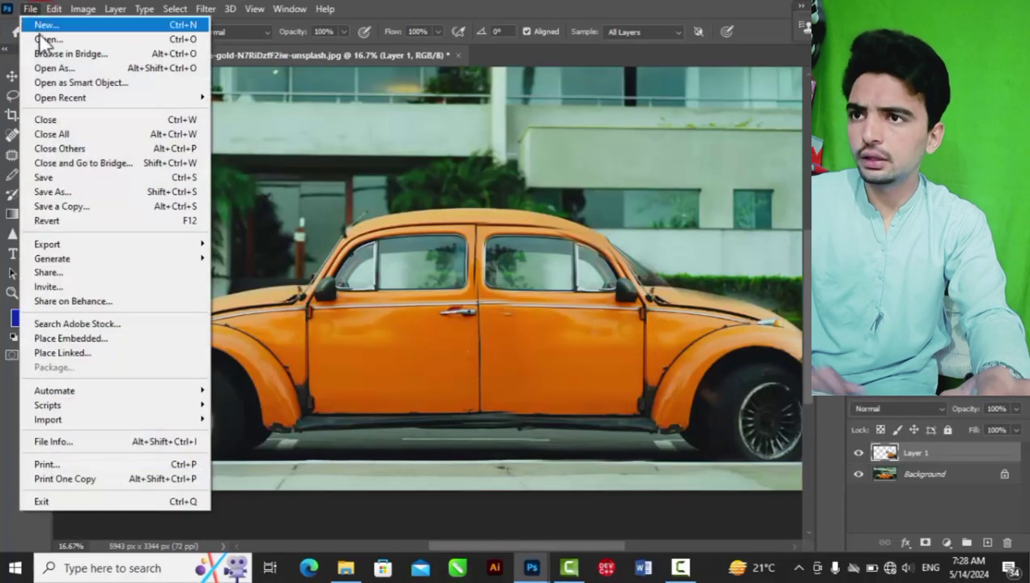
# - Open the border collie photo R.jpg from the Downloads folder
pyautogui.click(41, 39)
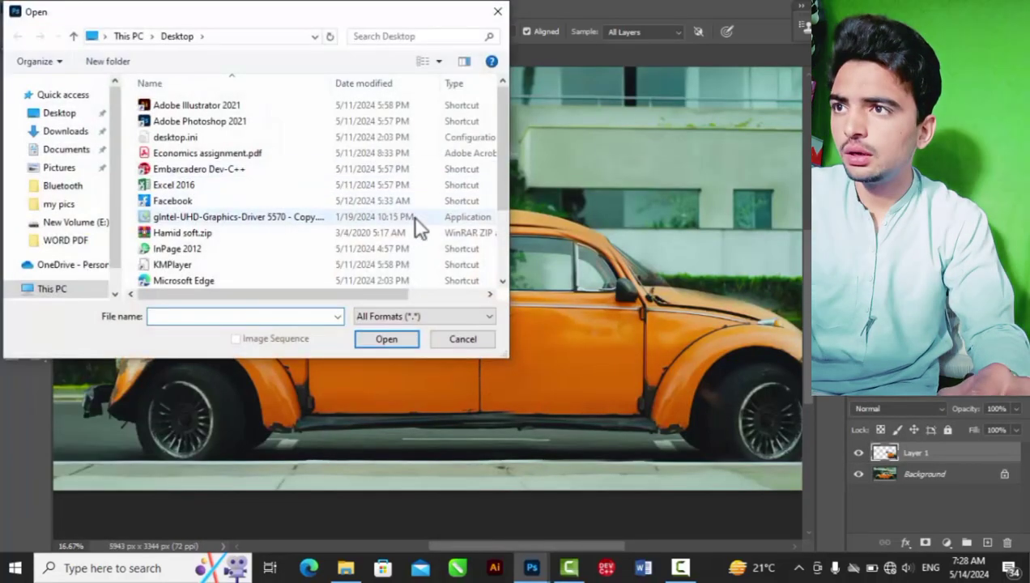
pyautogui.click(61, 131)
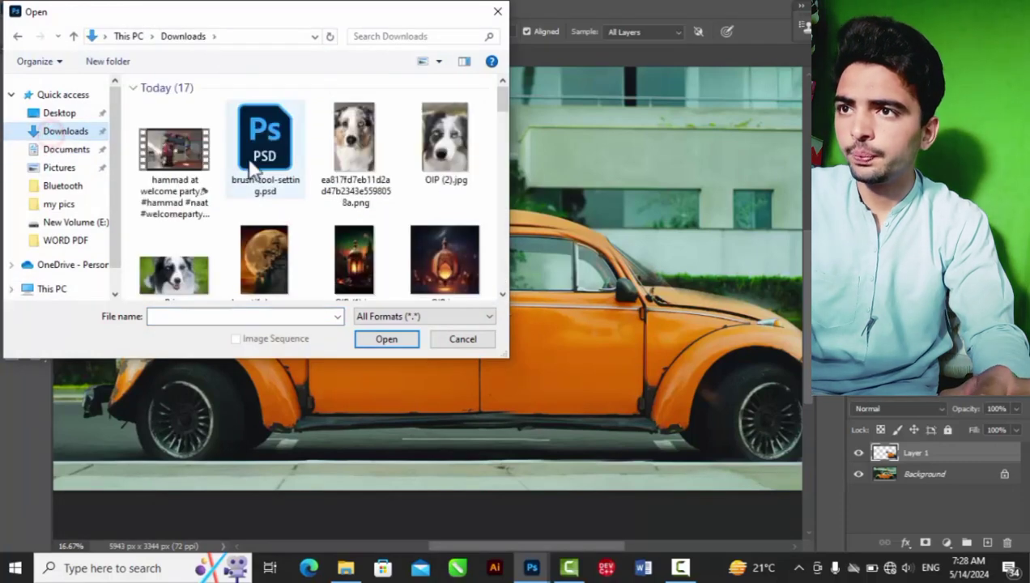
pyautogui.click(182, 274)
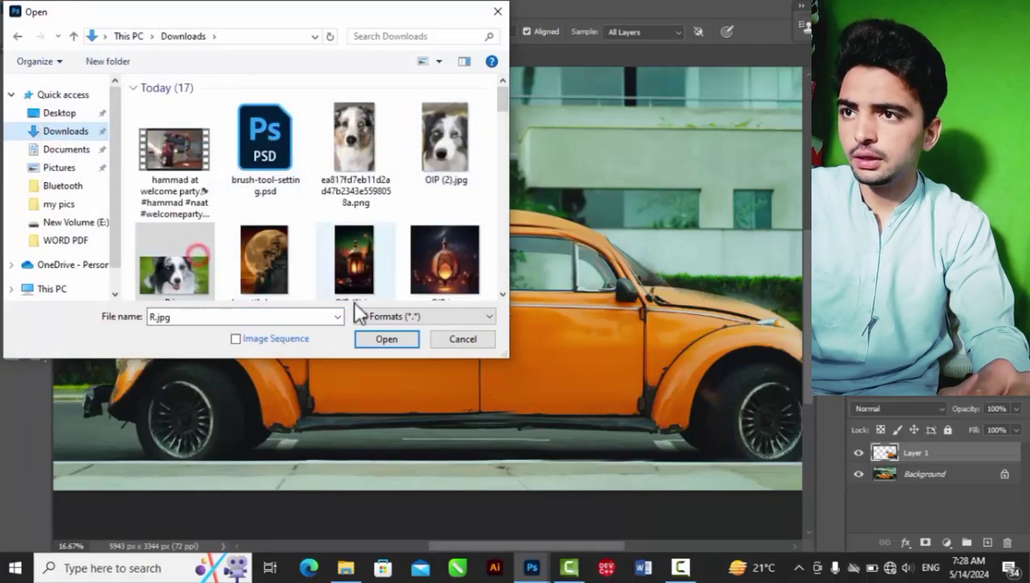
pyautogui.click(373, 339)
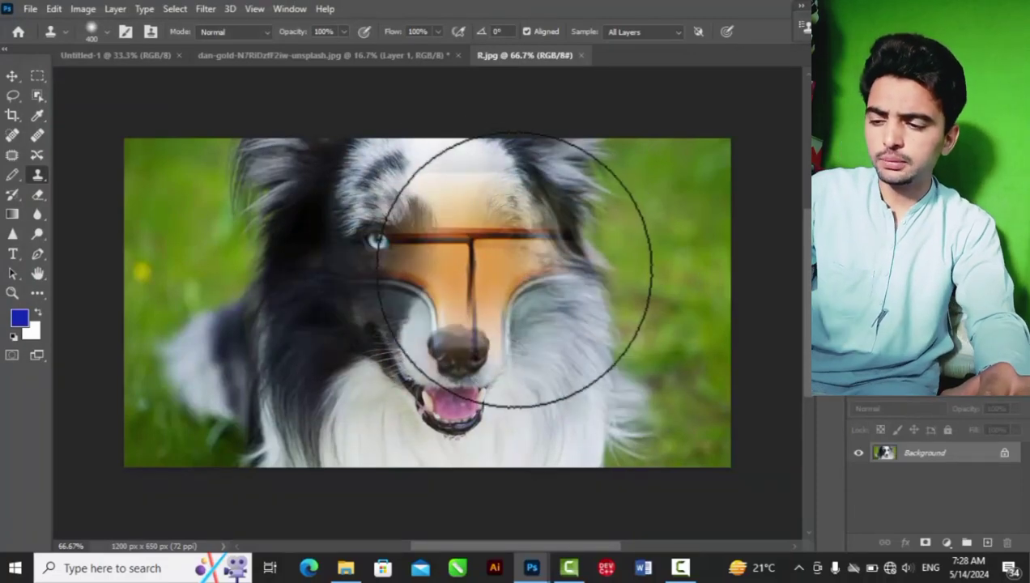
# - Add an empty Layer 1 and shrink the clone brush to 50, undoing a trial stroke
pyautogui.press('[')
pyautogui.press('[')
pyautogui.press('[')
pyautogui.press('[')
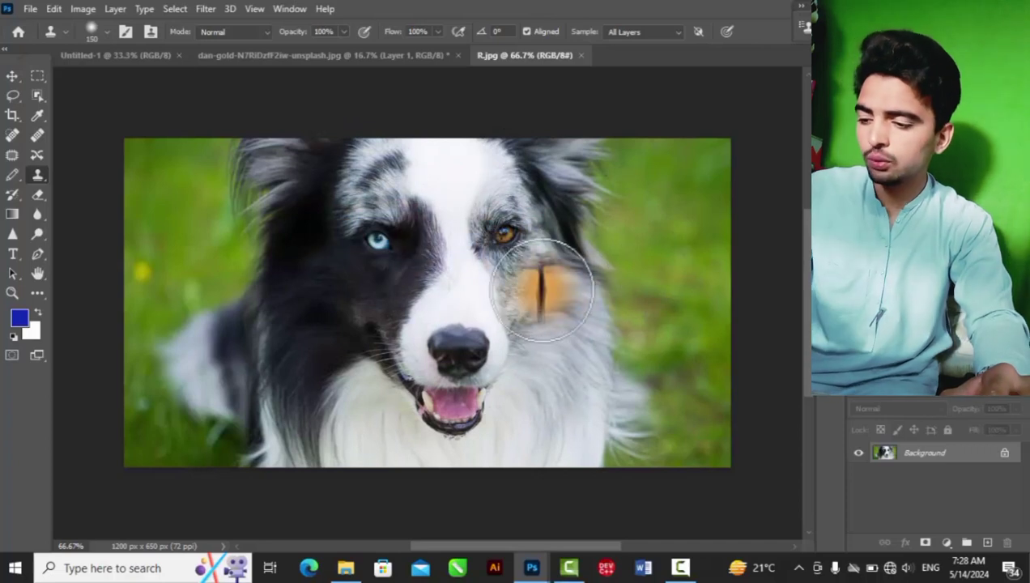
pyautogui.hotkey('ctrl', 'shift', 'n')
pyautogui.press('Return')
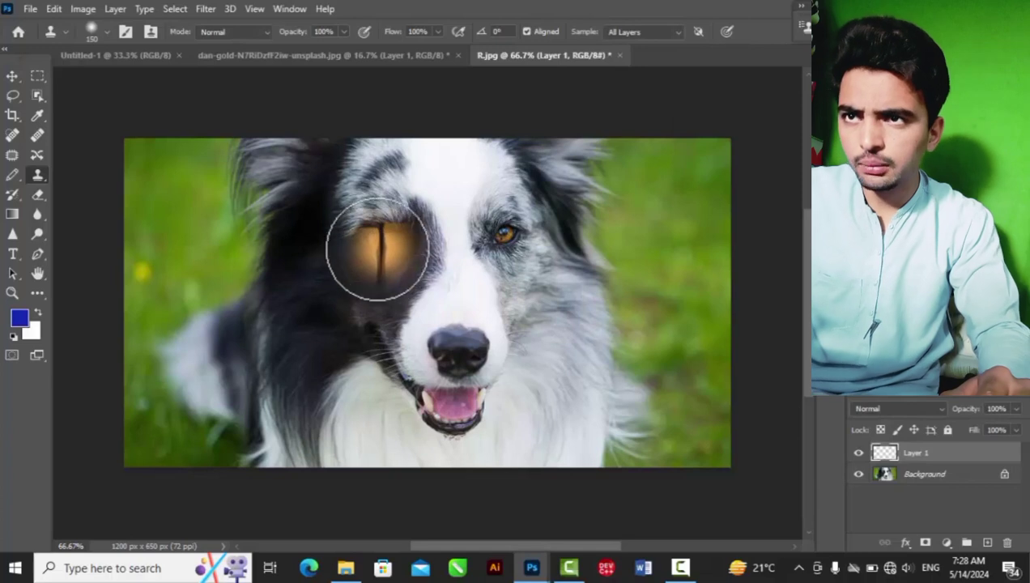
pyautogui.press('[')
pyautogui.press('[')
pyautogui.press('[')
pyautogui.press('[')
pyautogui.press('[')
pyautogui.press('[')
pyautogui.press('[')
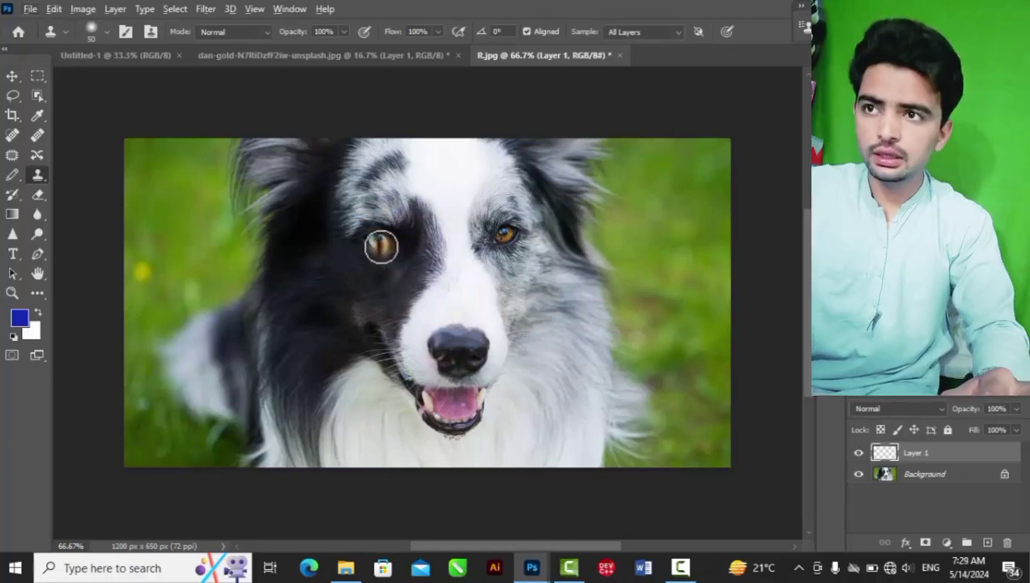
pyautogui.moveTo(372, 232)
pyautogui.mouseDown()
pyautogui.moveTo(403, 218)
pyautogui.moveTo(424, 253)
pyautogui.moveTo(465, 193)
pyautogui.moveTo(456, 246)
pyautogui.moveTo(453, 223)
pyautogui.moveTo(469, 219)
pyautogui.moveTo(416, 310)
pyautogui.moveTo(465, 205)
pyautogui.mouseUp()
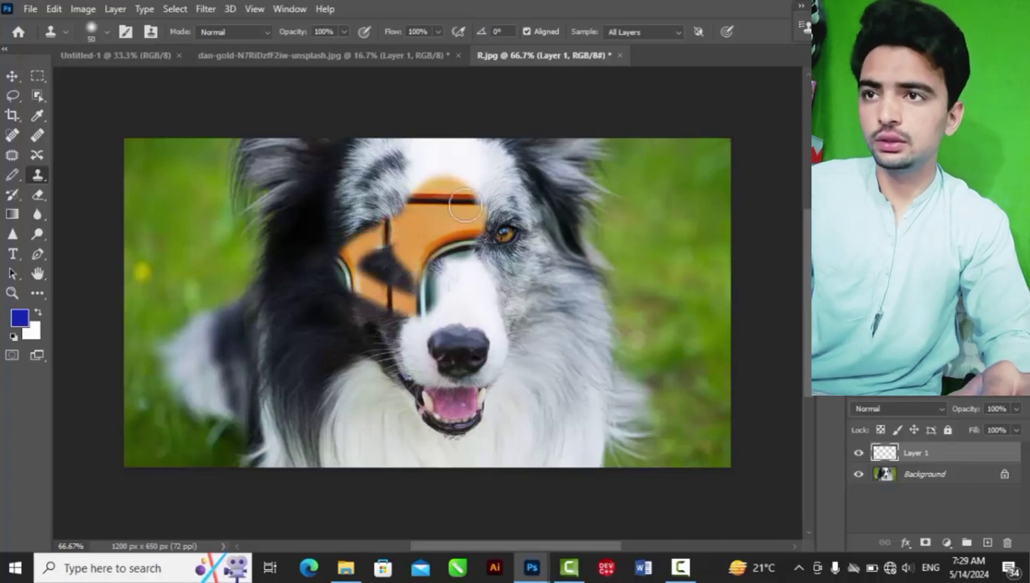
pyautogui.hotkey('ctrl', 'z')
pyautogui.hotkey('ctrl', 'z')
pyautogui.hotkey('ctrl', 'z')
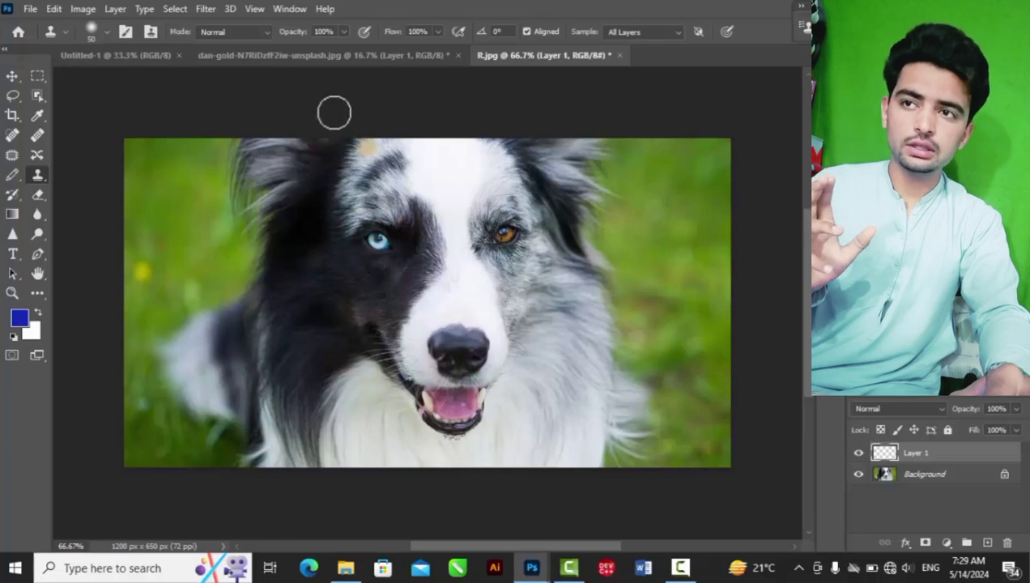
pyautogui.click(149, 31)
pyautogui.click(149, 31)
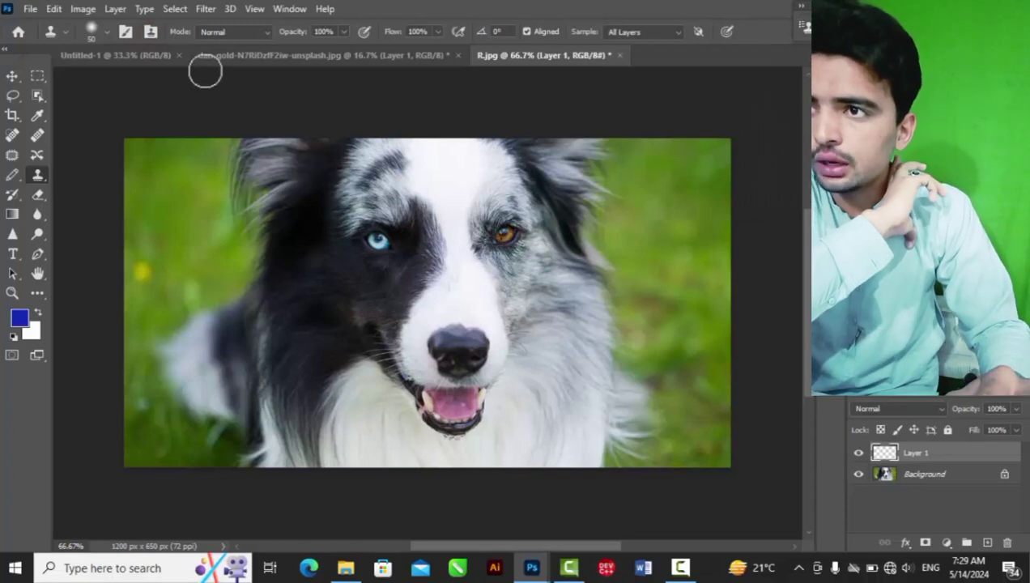
# - Clone the blue eye over the brown eye, then paint dark fur around and above it
pyautogui.click(155, 31)
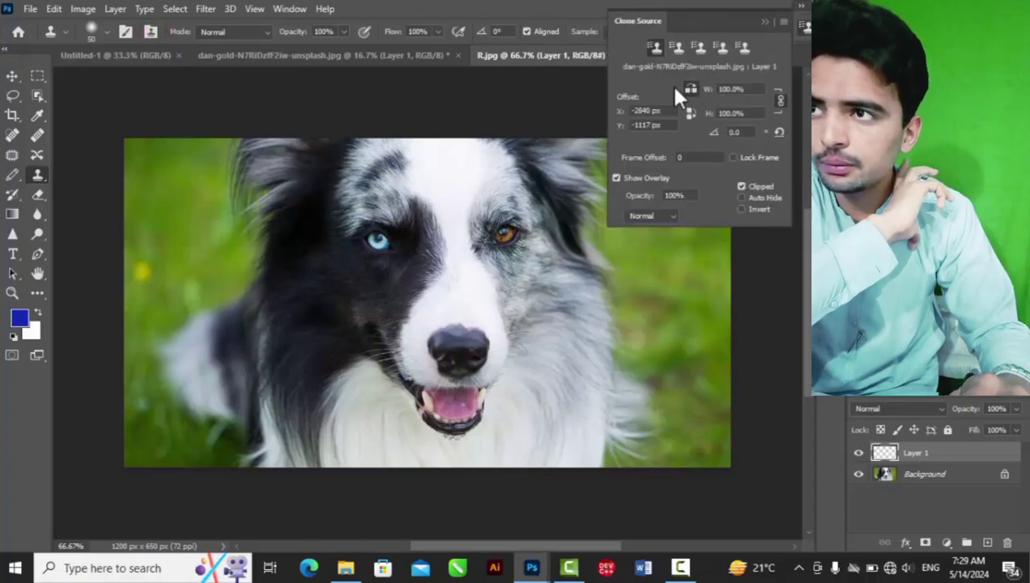
pyautogui.click(760, 20)
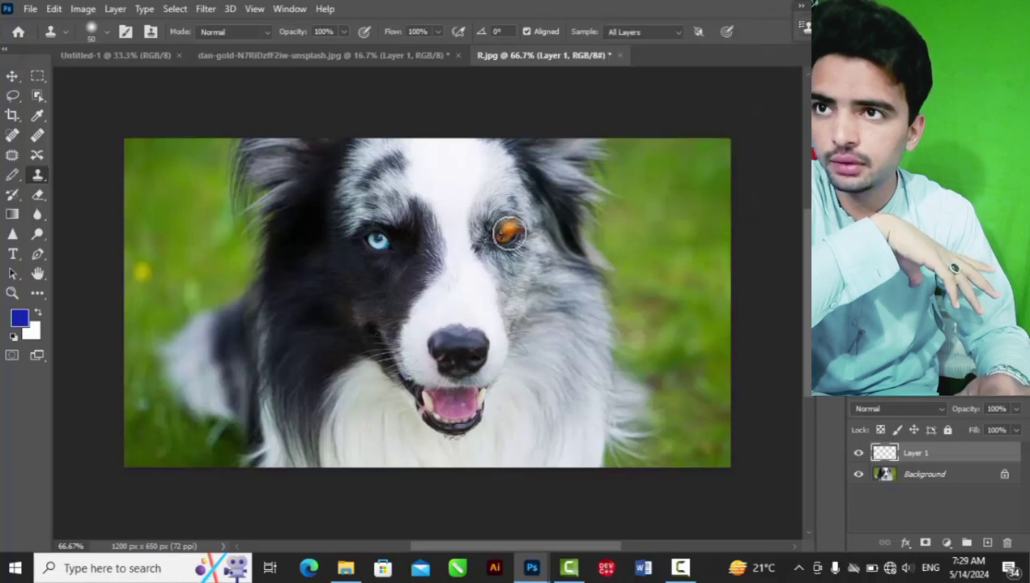
pyautogui.moveTo(377, 242); pyautogui.dragTo(378, 240)
pyautogui.moveTo(484, 222); pyautogui.dragTo(502, 233)
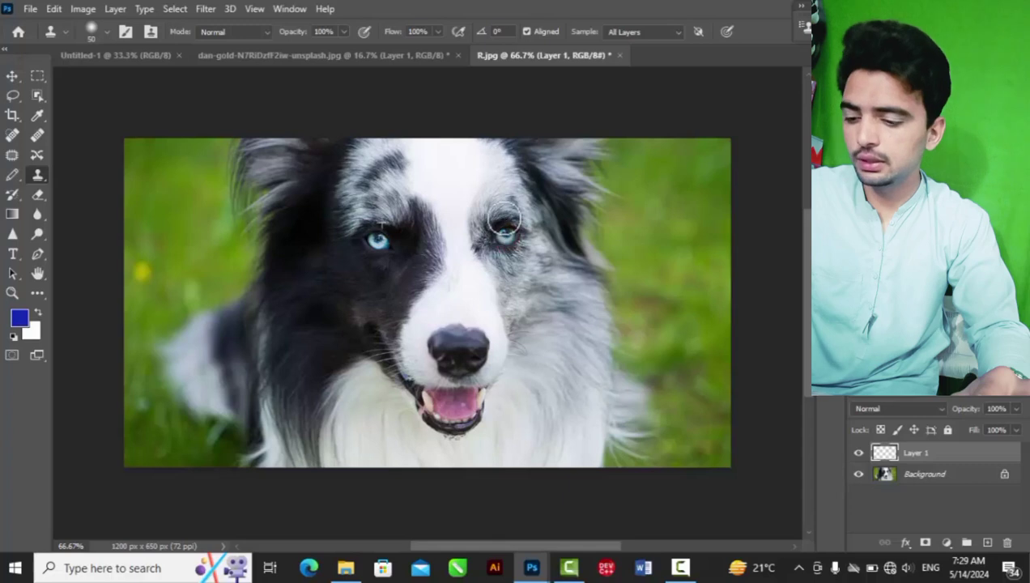
pyautogui.moveTo(518, 197)
pyautogui.mouseDown()
pyautogui.moveTo(474, 241)
pyautogui.moveTo(509, 185)
pyautogui.mouseUp()
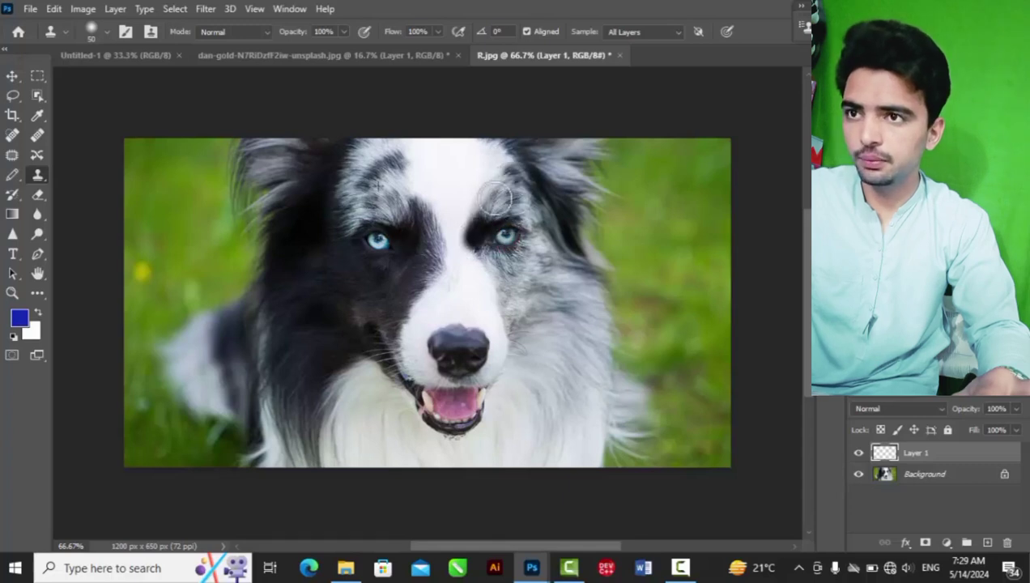
pyautogui.moveTo(489, 259)
pyautogui.mouseDown()
pyautogui.moveTo(523, 283)
pyautogui.moveTo(528, 246)
pyautogui.moveTo(506, 198)
pyautogui.moveTo(530, 222)
pyautogui.moveTo(537, 260)
pyautogui.moveTo(524, 283)
pyautogui.mouseUp()
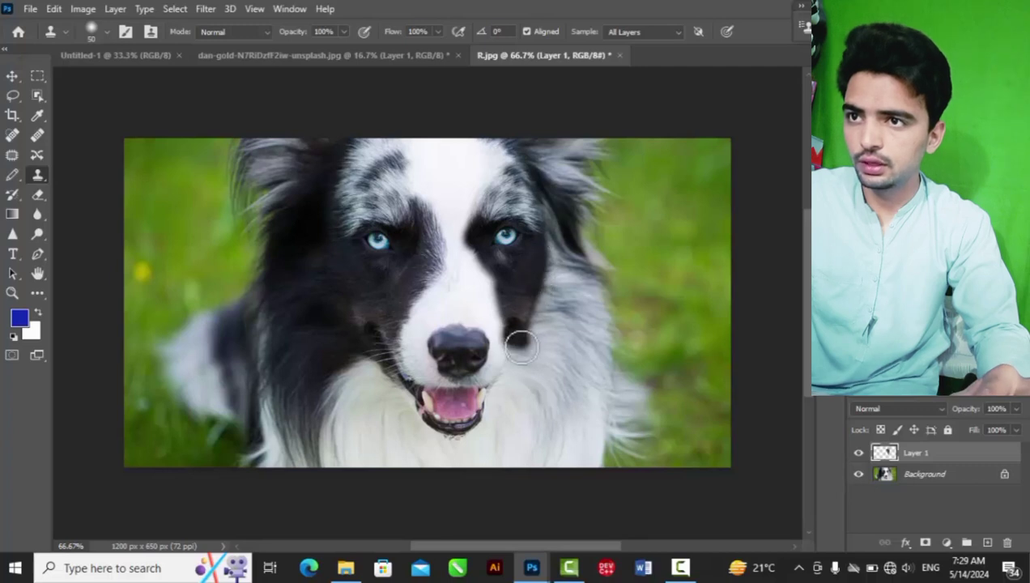
# - Sample dark fur and clone it over the right cheek and down into the chest on Layer 1
pyautogui.moveTo(515, 328)
pyautogui.mouseDown()
pyautogui.moveTo(523, 274)
pyautogui.moveTo(513, 305)
pyautogui.mouseUp()
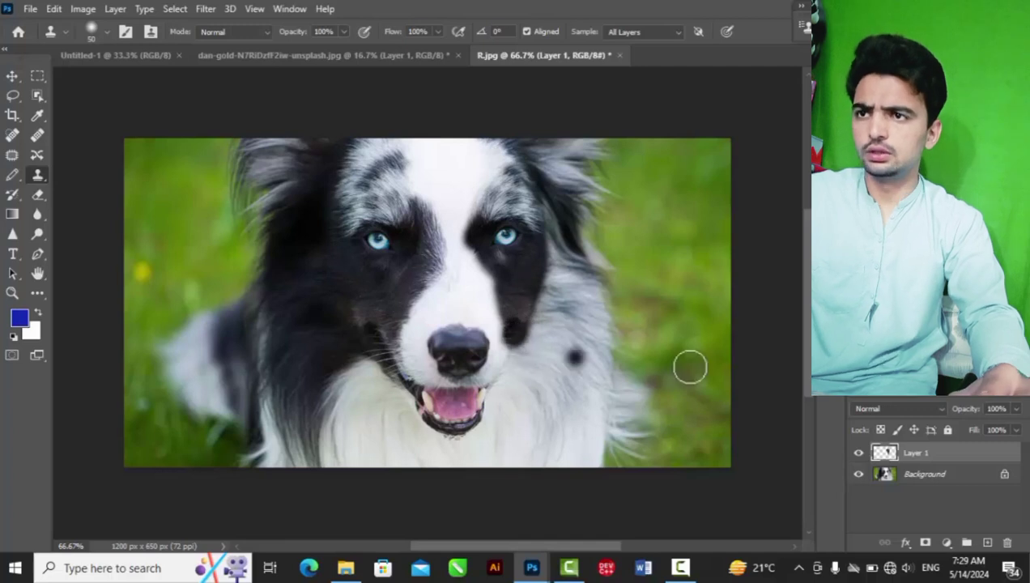
pyautogui.click(860, 453)
pyautogui.click(860, 453)
pyautogui.moveTo(515, 364)
pyautogui.mouseDown()
pyautogui.moveTo(553, 315)
pyautogui.moveTo(577, 321)
pyautogui.moveTo(542, 301)
pyautogui.moveTo(562, 343)
pyautogui.moveTo(543, 356)
pyautogui.moveTo(516, 426)
pyautogui.moveTo(512, 413)
pyautogui.moveTo(508, 446)
pyautogui.moveTo(557, 288)
pyautogui.moveTo(567, 326)
pyautogui.moveTo(547, 235)
pyautogui.moveTo(597, 297)
pyautogui.moveTo(611, 334)
pyautogui.mouseUp()
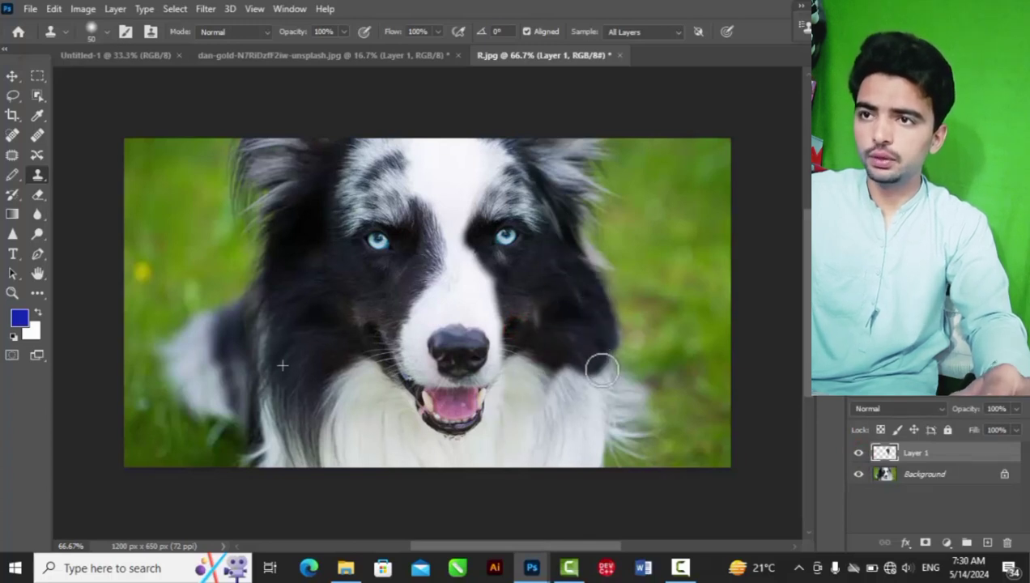
pyautogui.moveTo(596, 392)
pyautogui.mouseDown()
pyautogui.moveTo(568, 371)
pyautogui.moveTo(581, 427)
pyautogui.mouseUp()
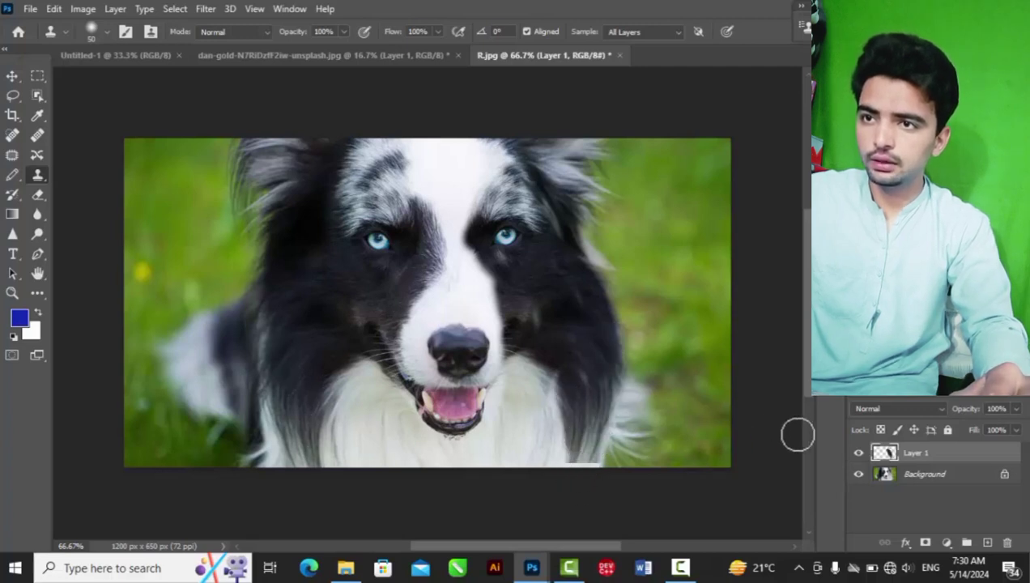
pyautogui.click(860, 454)
pyautogui.click(860, 453)
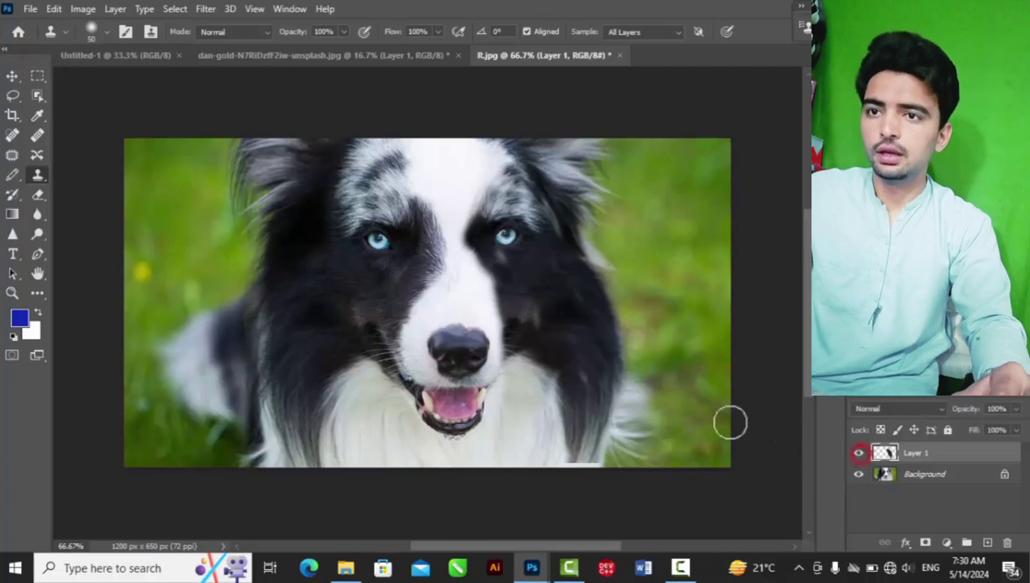
pyautogui.moveTo(536, 366); pyautogui.dragTo(553, 469)
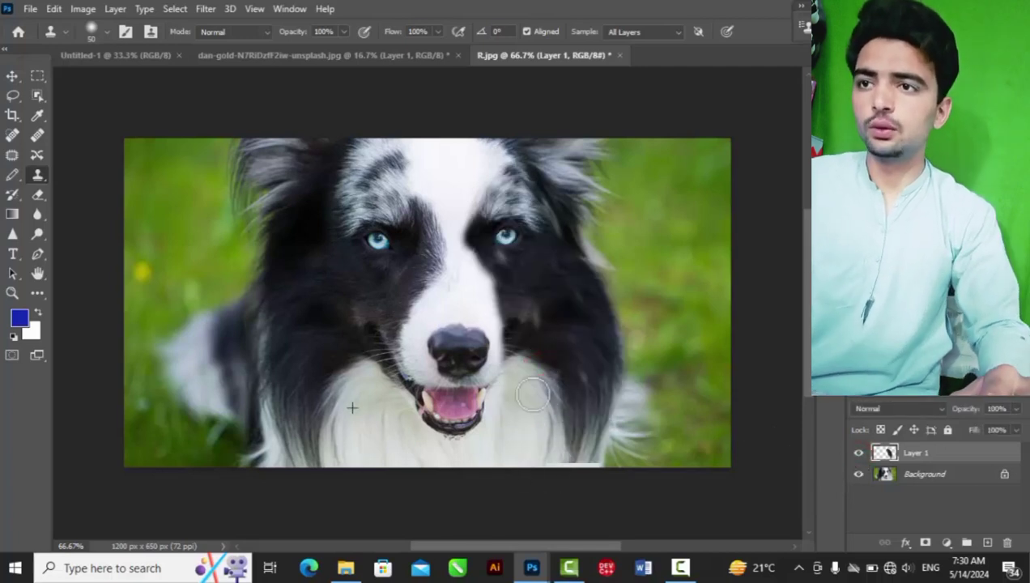
# - Clone dark ear fur onto the grass beside the ear, toggling Layer 1 to compare before and after
pyautogui.click(859, 454)
pyautogui.click(859, 453)
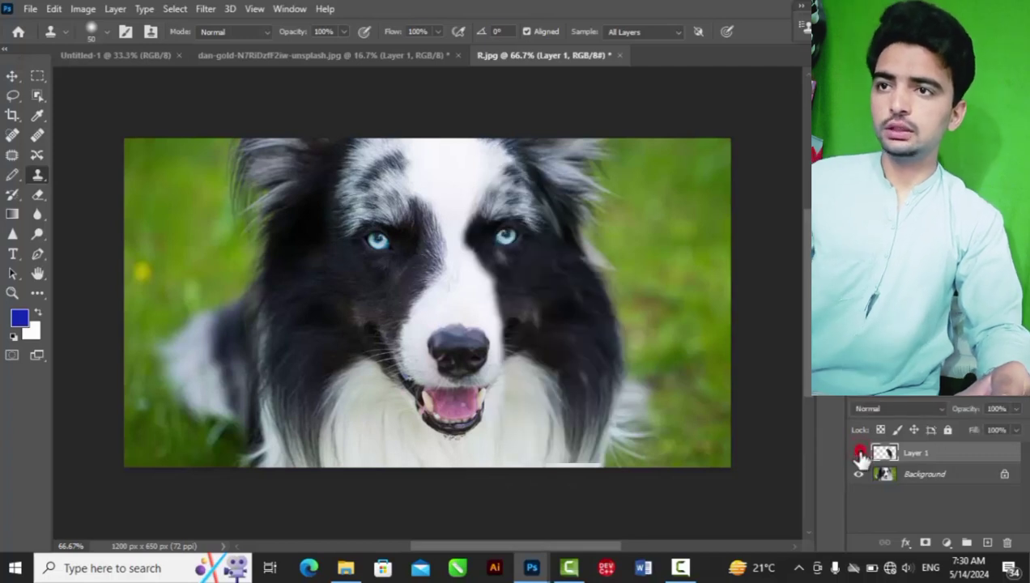
pyautogui.click(859, 453)
pyautogui.click(860, 454)
pyautogui.moveTo(512, 215)
pyautogui.mouseDown()
pyautogui.moveTo(645, 190)
pyautogui.moveTo(585, 171)
pyautogui.moveTo(610, 168)
pyautogui.moveTo(562, 221)
pyautogui.moveTo(647, 270)
pyautogui.moveTo(558, 195)
pyautogui.moveTo(622, 204)
pyautogui.moveTo(703, 238)
pyautogui.moveTo(639, 170)
pyautogui.moveTo(661, 300)
pyautogui.moveTo(614, 286)
pyautogui.moveTo(662, 386)
pyautogui.moveTo(744, 450)
pyautogui.moveTo(707, 376)
pyautogui.moveTo(705, 341)
pyautogui.moveTo(674, 420)
pyautogui.moveTo(616, 414)
pyautogui.moveTo(604, 461)
pyautogui.moveTo(615, 430)
pyautogui.moveTo(656, 440)
pyautogui.mouseUp()
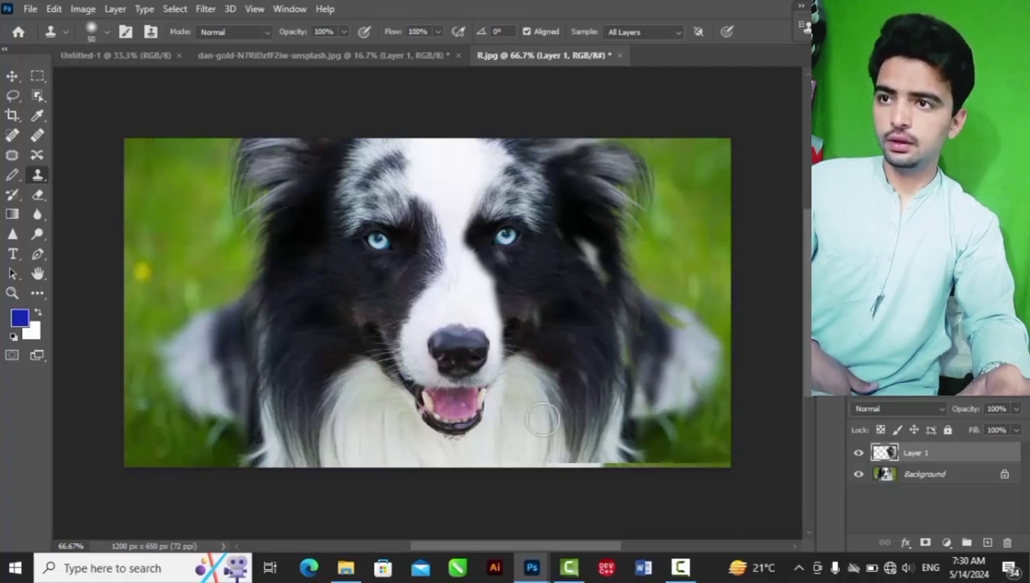
pyautogui.click(862, 452)
pyautogui.click(862, 453)
pyautogui.click(862, 453)
pyautogui.click(862, 453)
pyautogui.click(859, 453)
pyautogui.click(860, 453)
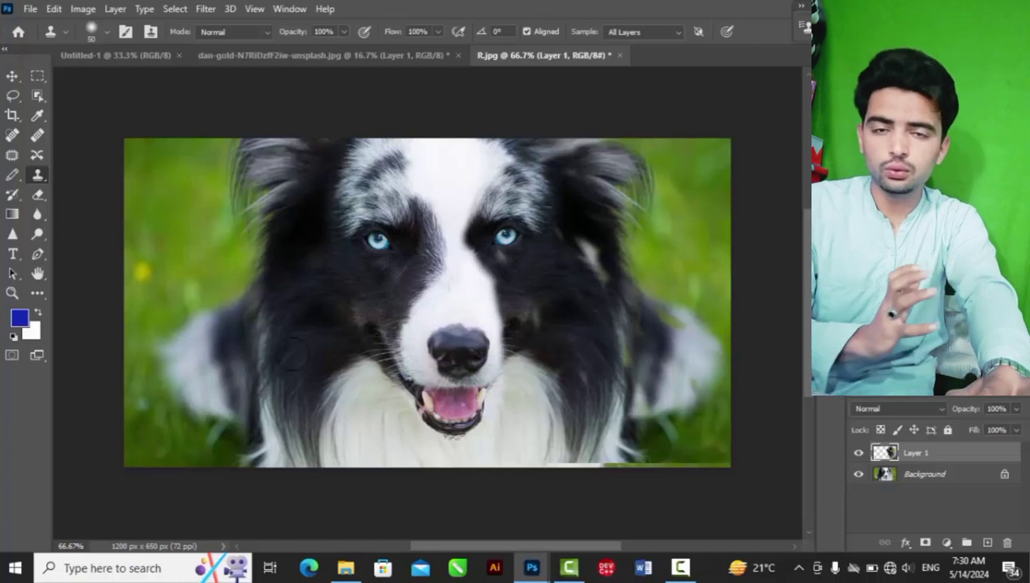
# - Scale the clone source down to 66% and paint a smaller copy of the dog's face at lower left
pyautogui.click(150, 32)
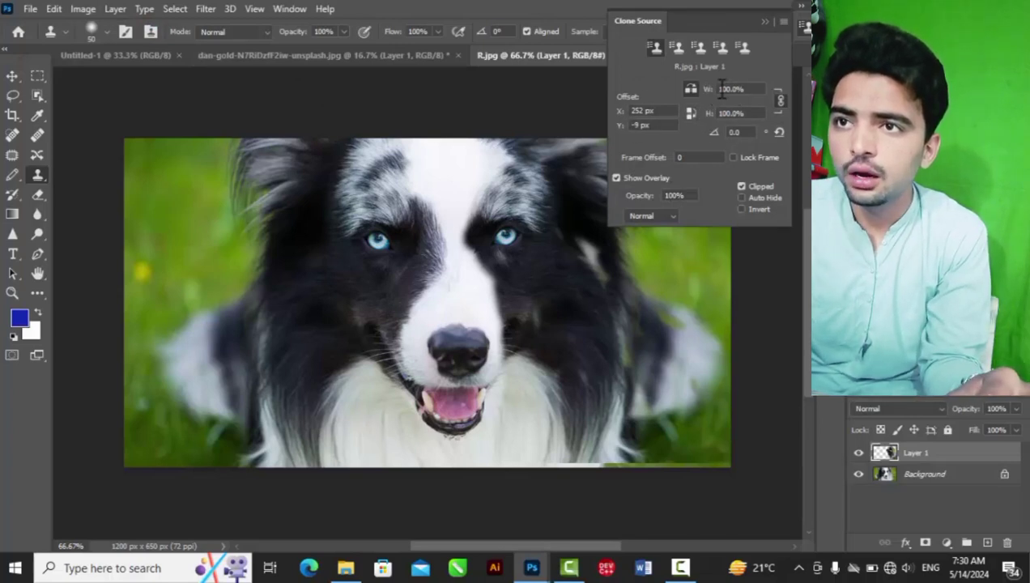
pyautogui.moveTo(705, 95); pyautogui.dragTo(675, 96)
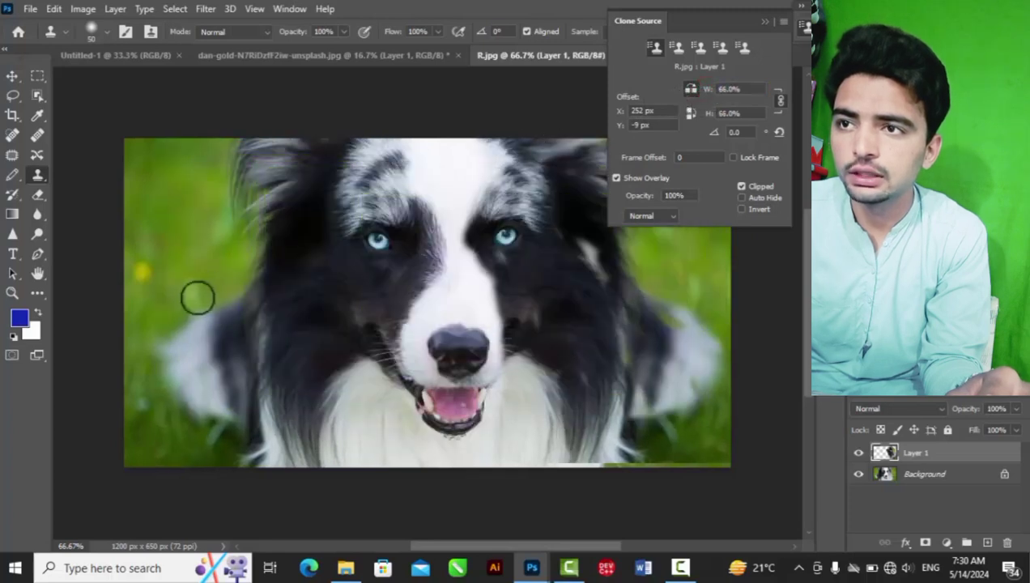
pyautogui.moveTo(287, 312)
pyautogui.mouseDown()
pyautogui.moveTo(284, 279)
pyautogui.moveTo(347, 305)
pyautogui.moveTo(321, 281)
pyautogui.moveTo(314, 313)
pyautogui.mouseUp()
pyautogui.hotkey('ctrl', 'z')
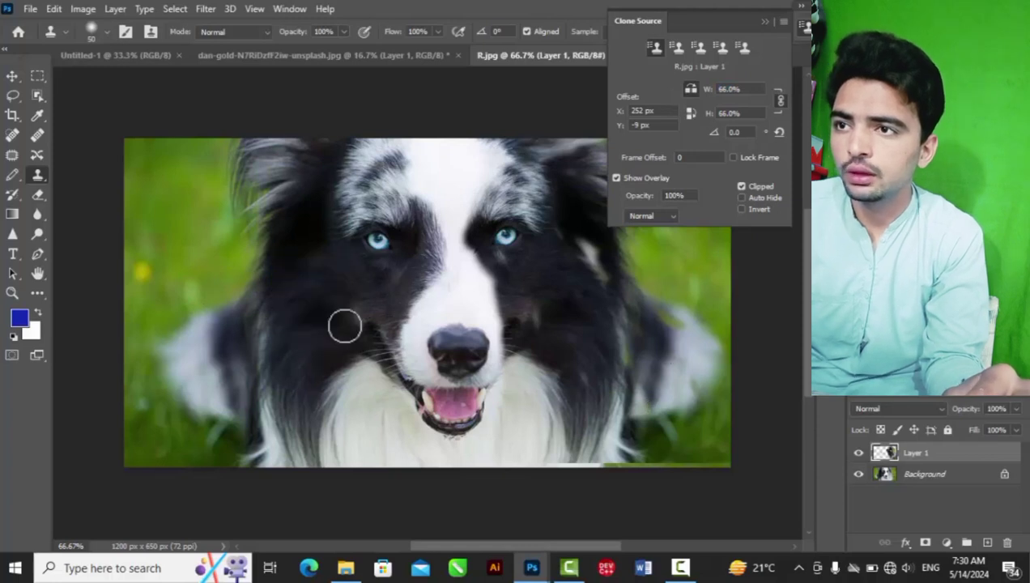
pyautogui.keyDown('alt'); pyautogui.click(453, 356); pyautogui.keyUp('alt')
pyautogui.moveTo(241, 281)
pyautogui.mouseDown()
pyautogui.moveTo(191, 349)
pyautogui.moveTo(237, 285)
pyautogui.moveTo(185, 302)
pyautogui.moveTo(259, 263)
pyautogui.moveTo(185, 264)
pyautogui.moveTo(173, 306)
pyautogui.moveTo(274, 243)
pyautogui.moveTo(180, 227)
pyautogui.moveTo(199, 200)
pyautogui.moveTo(230, 188)
pyautogui.moveTo(143, 290)
pyautogui.moveTo(236, 394)
pyautogui.moveTo(275, 258)
pyautogui.moveTo(234, 188)
pyautogui.moveTo(237, 132)
pyautogui.moveTo(148, 199)
pyautogui.moveTo(208, 158)
pyautogui.moveTo(222, 167)
pyautogui.moveTo(165, 214)
pyautogui.moveTo(172, 260)
pyautogui.moveTo(217, 331)
pyautogui.moveTo(217, 398)
pyautogui.moveTo(200, 397)
pyautogui.moveTo(252, 191)
pyautogui.moveTo(164, 214)
pyautogui.moveTo(233, 144)
pyautogui.moveTo(280, 267)
pyautogui.moveTo(217, 154)
pyautogui.moveTo(162, 261)
pyautogui.moveTo(239, 262)
pyautogui.mouseUp()
pyautogui.hotkey('ctrl', 'z')
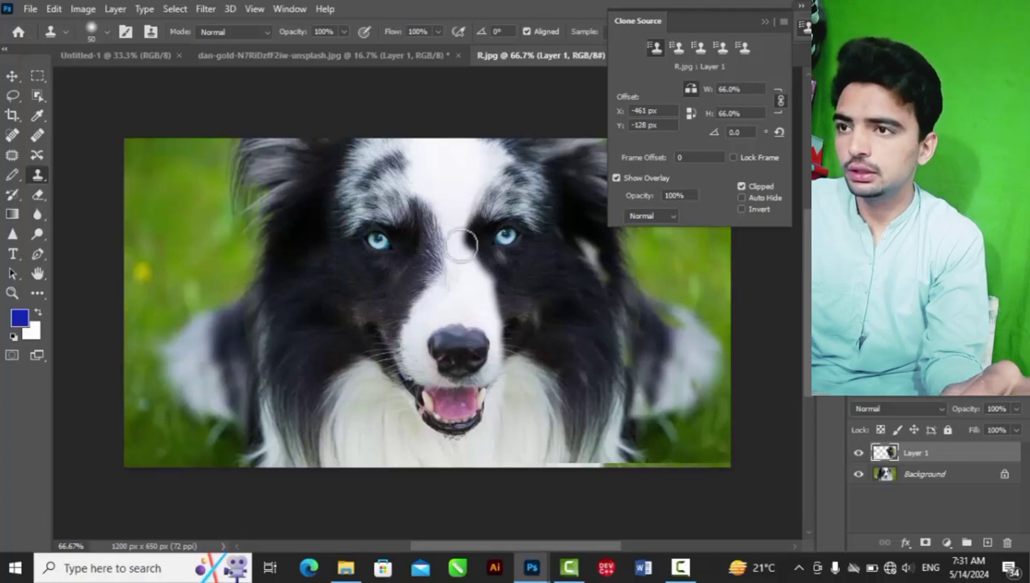
pyautogui.keyDown('alt'); pyautogui.click(442, 230); pyautogui.keyUp('alt')
pyautogui.moveTo(163, 379)
pyautogui.mouseDown()
pyautogui.moveTo(216, 367)
pyautogui.moveTo(185, 384)
pyautogui.moveTo(229, 346)
pyautogui.moveTo(155, 354)
pyautogui.moveTo(208, 399)
pyautogui.moveTo(199, 314)
pyautogui.moveTo(172, 382)
pyautogui.moveTo(204, 400)
pyautogui.moveTo(126, 358)
pyautogui.moveTo(120, 382)
pyautogui.moveTo(200, 451)
pyautogui.moveTo(164, 442)
pyautogui.moveTo(186, 391)
pyautogui.moveTo(132, 410)
pyautogui.moveTo(199, 401)
pyautogui.moveTo(127, 346)
pyautogui.moveTo(175, 317)
pyautogui.moveTo(241, 370)
pyautogui.moveTo(237, 312)
pyautogui.moveTo(144, 338)
pyautogui.moveTo(219, 428)
pyautogui.moveTo(178, 463)
pyautogui.mouseUp()
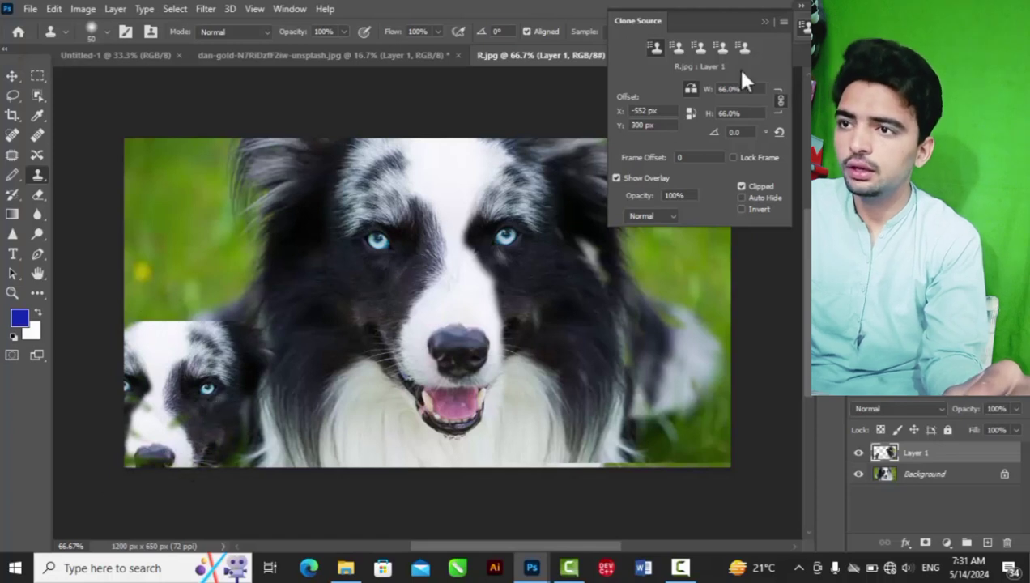
# - Test a much smaller clone scale with a tiny dog head at upper left, then undo it
pyautogui.moveTo(699, 93)
pyautogui.mouseDown()
pyautogui.moveTo(673, 107)
pyautogui.moveTo(651, 95)
pyautogui.mouseUp()
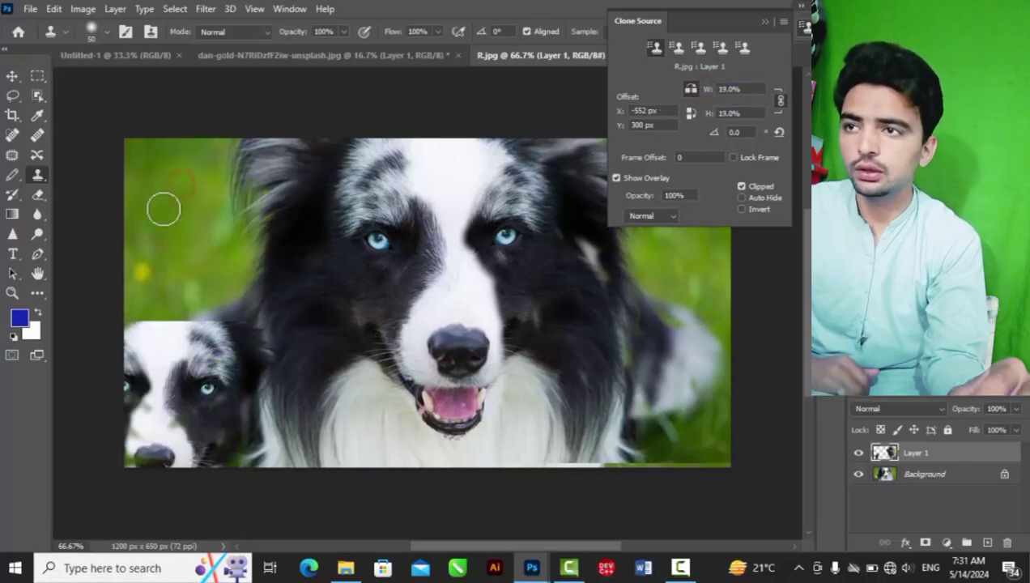
pyautogui.keyDown('alt'); pyautogui.click(449, 230); pyautogui.keyUp('alt')
pyautogui.click(200, 180)
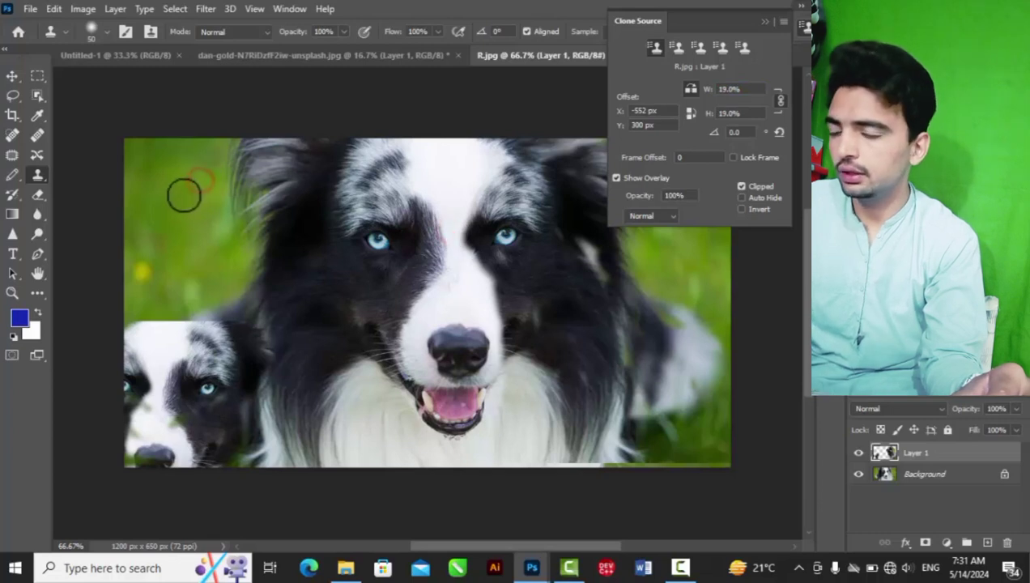
pyautogui.keyDown('alt'); pyautogui.click(448, 230); pyautogui.keyUp('alt')
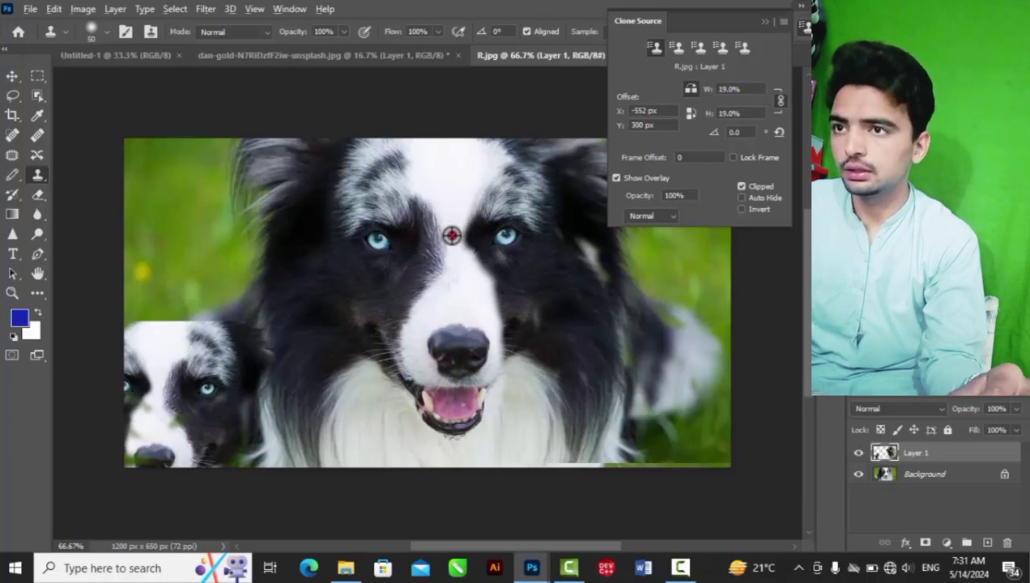
pyautogui.moveTo(214, 179)
pyautogui.mouseDown()
pyautogui.moveTo(197, 211)
pyautogui.moveTo(193, 177)
pyautogui.moveTo(233, 220)
pyautogui.moveTo(198, 159)
pyautogui.moveTo(249, 227)
pyautogui.moveTo(219, 149)
pyautogui.moveTo(258, 226)
pyautogui.mouseUp()
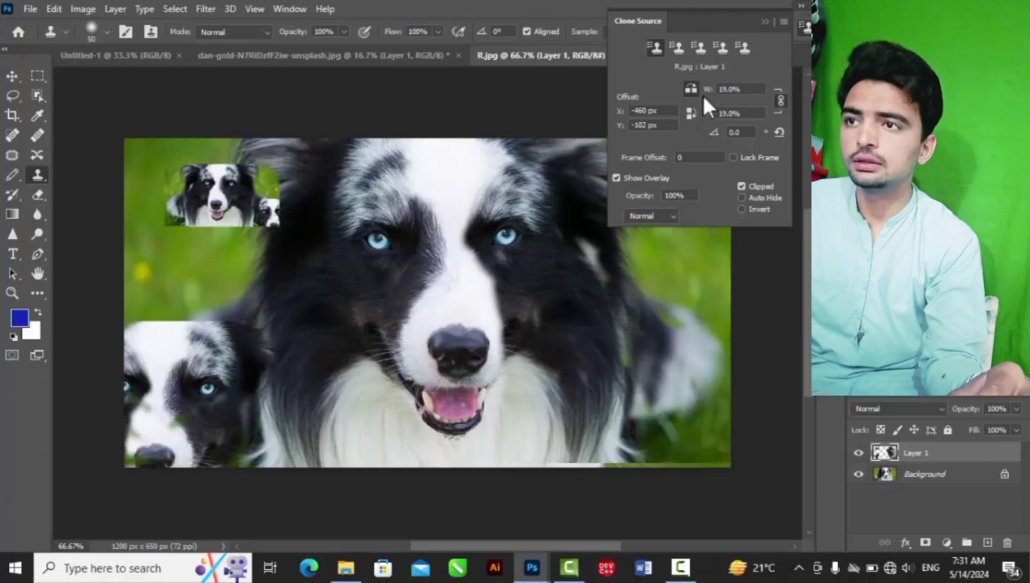
pyautogui.hotkey('ctrl', 'z')
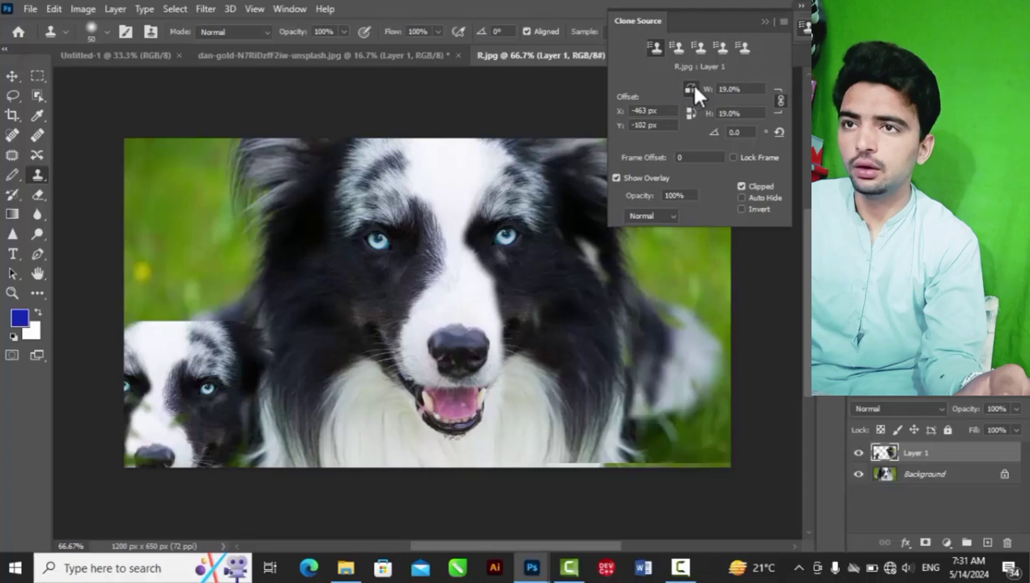
# - Reset the clone source width to 100%
pyautogui.click(734, 88)
pyautogui.write('100')
pyautogui.press('Return')
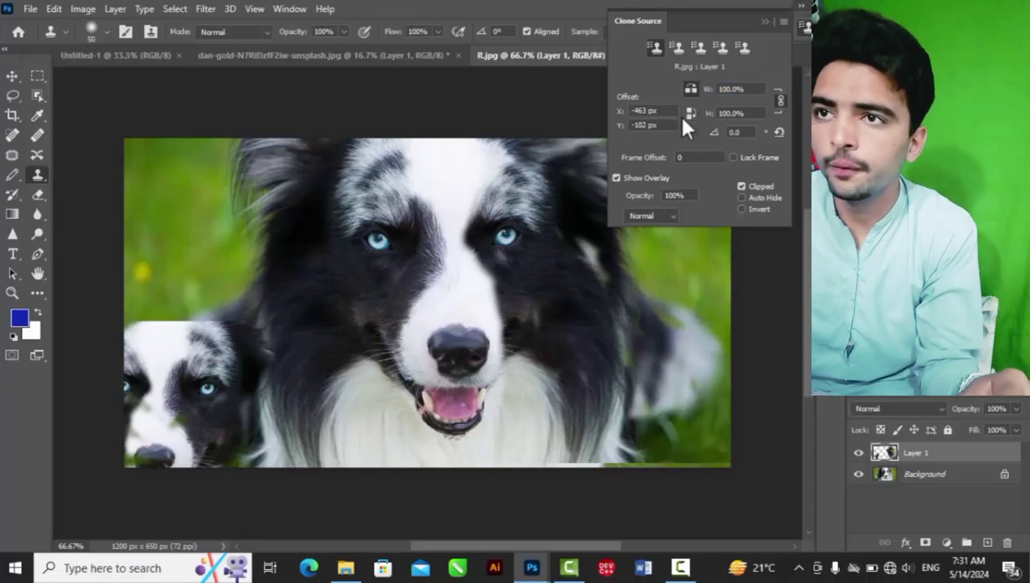
# - Turn off Clipped for the clone overlay and test fur strokes across the face, undoing them
pyautogui.click(741, 187)
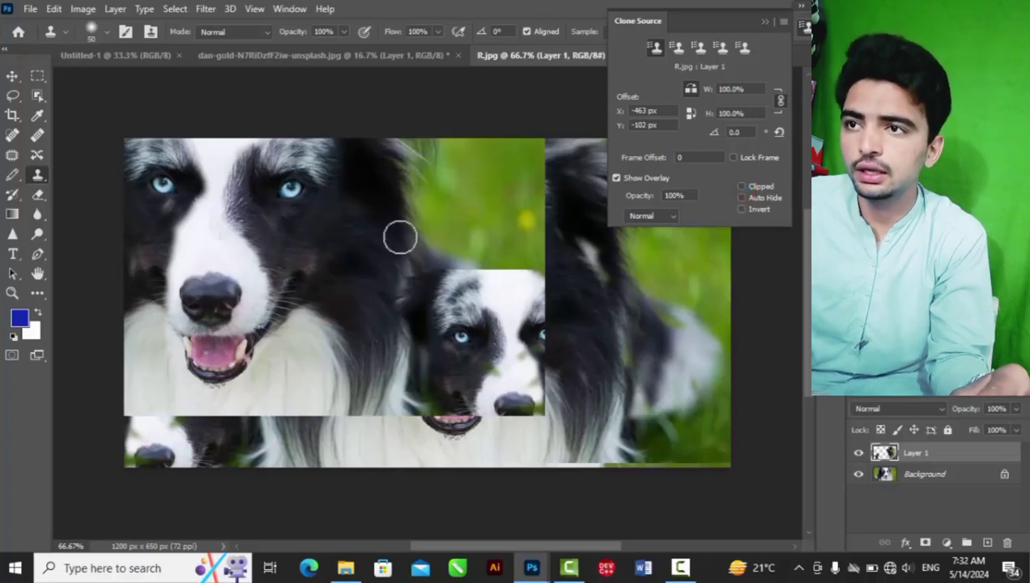
pyautogui.click(337, 279)
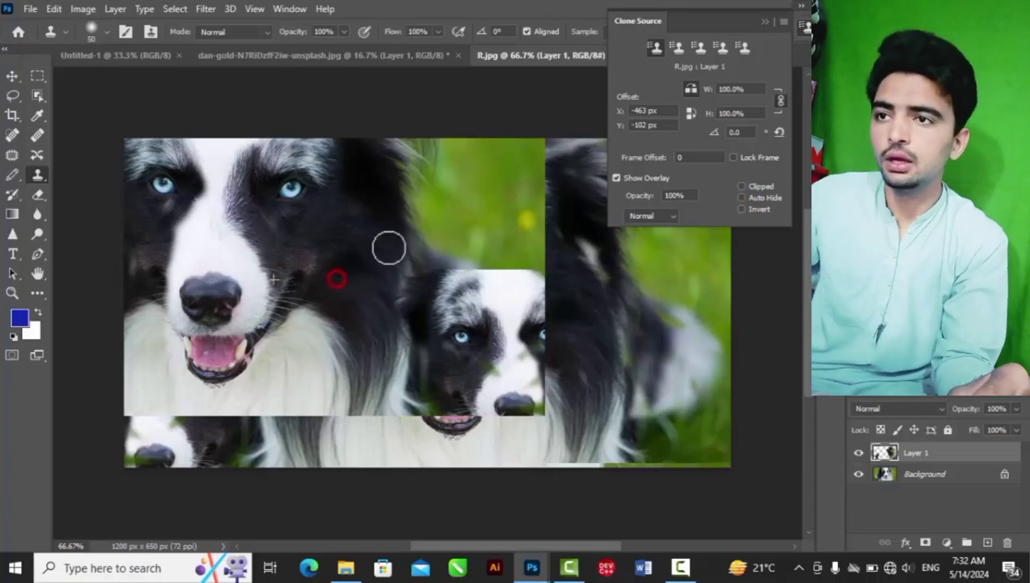
pyautogui.moveTo(328, 268); pyautogui.dragTo(290, 192)
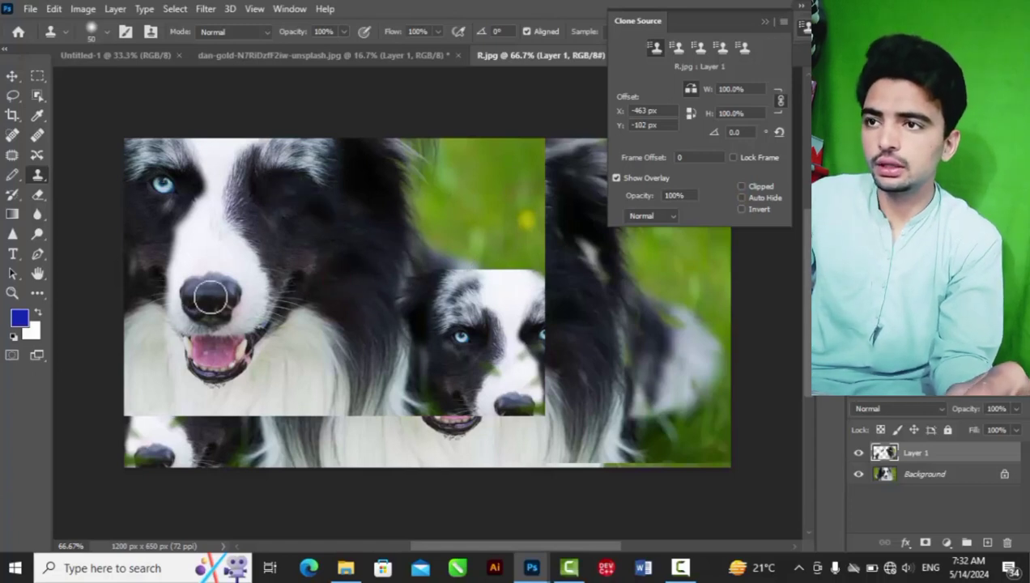
pyautogui.hotkey('ctrl', 'z')
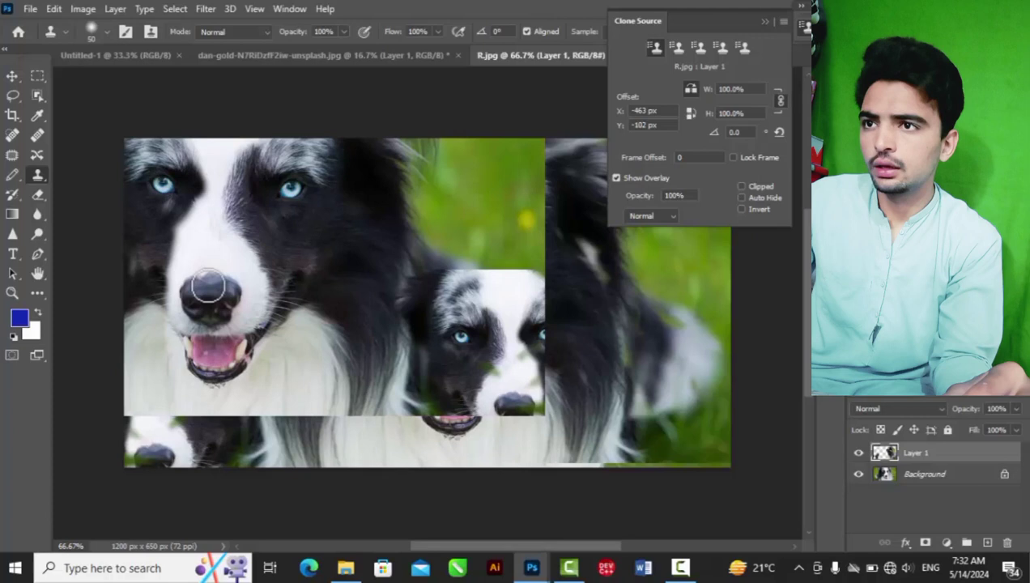
pyautogui.keyDown('alt'); pyautogui.click(209, 285); pyautogui.keyUp('alt')
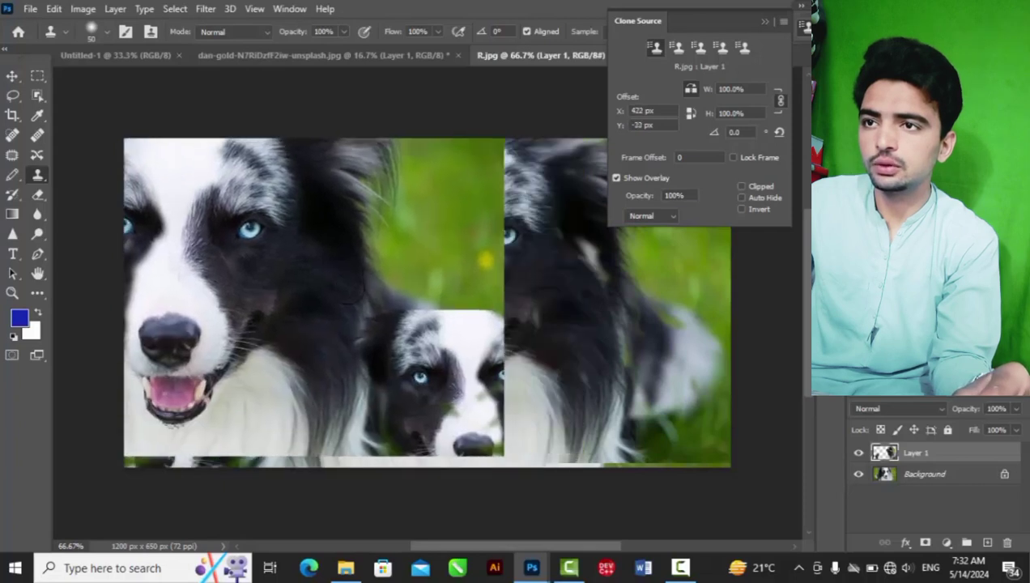
pyautogui.moveTo(450, 334)
pyautogui.mouseDown()
pyautogui.moveTo(467, 297)
pyautogui.moveTo(450, 218)
pyautogui.mouseUp()
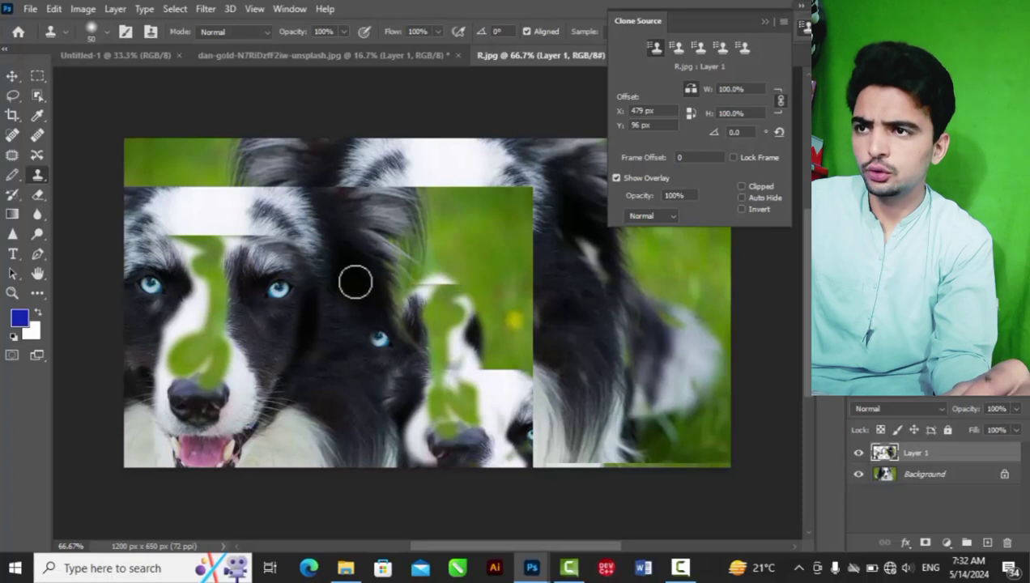
pyautogui.hotkey('ctrl', 'z')
pyautogui.hotkey('ctrl', 'z')
pyautogui.hotkey('ctrl', 'z')
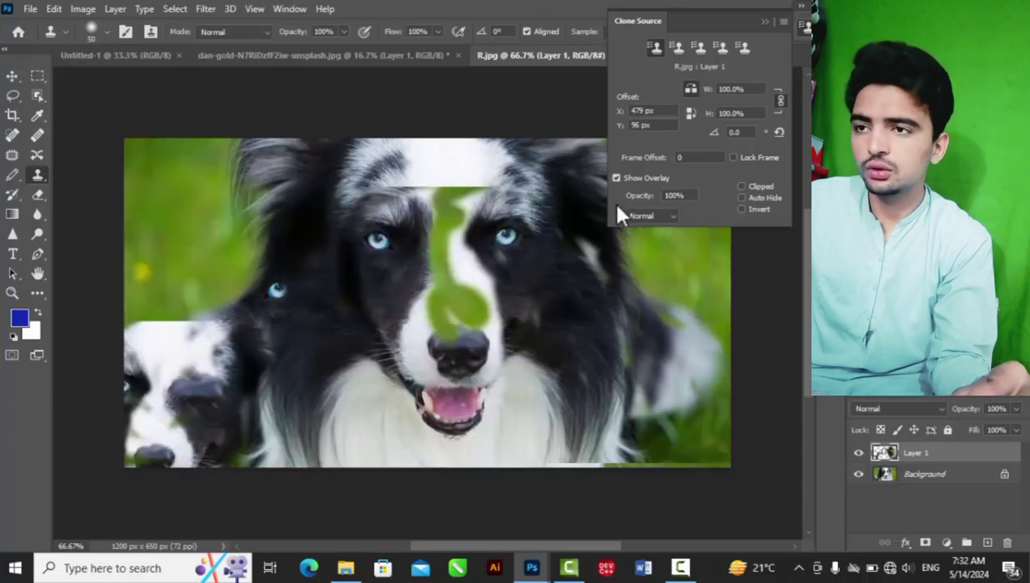
# - Re-enable Clipped, try the Inverted overlay, and close the Clone Source panel
pyautogui.click(740, 186)
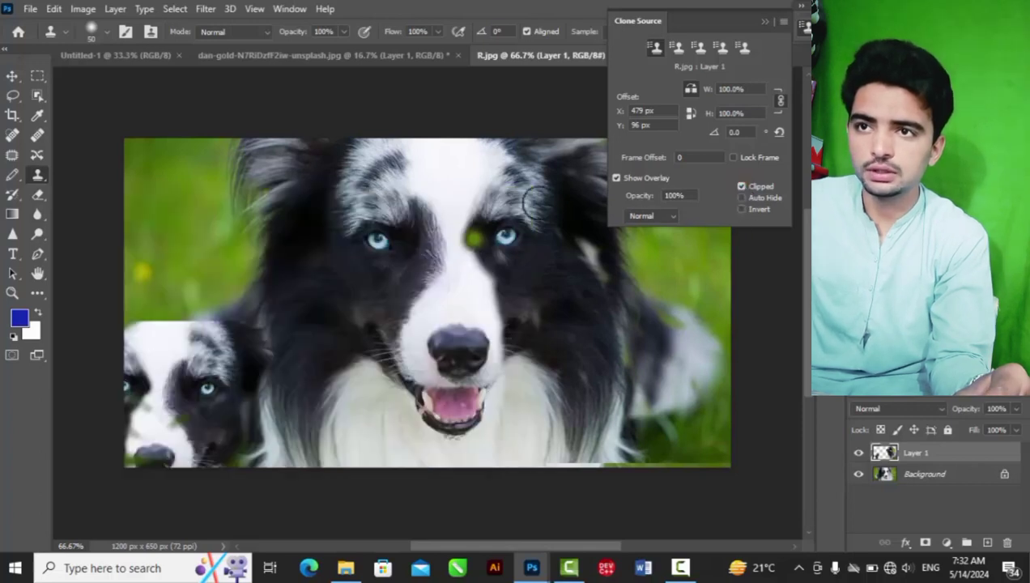
pyautogui.click(744, 209)
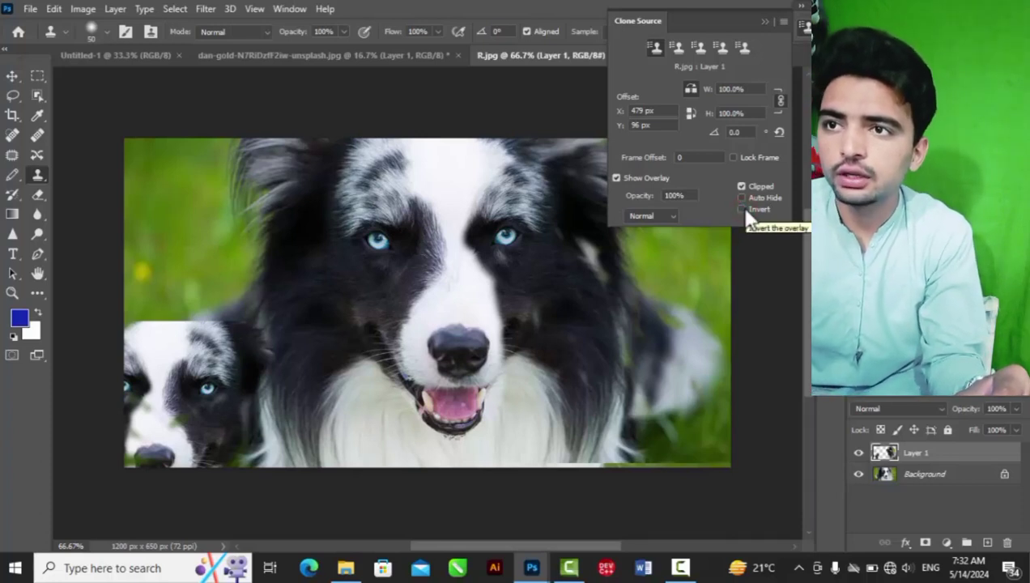
pyautogui.click(769, 19)
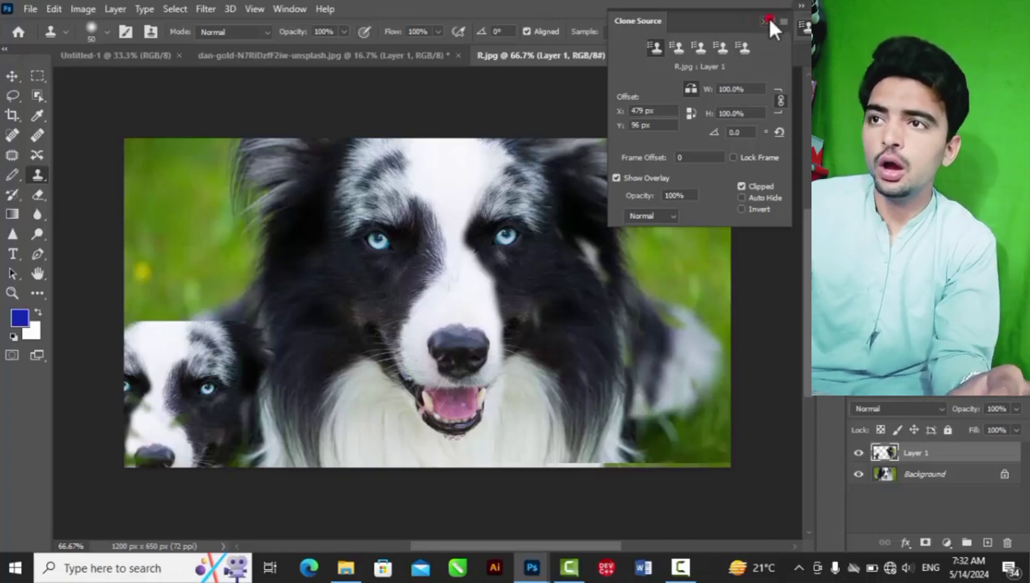
pyautogui.click(254, 35)
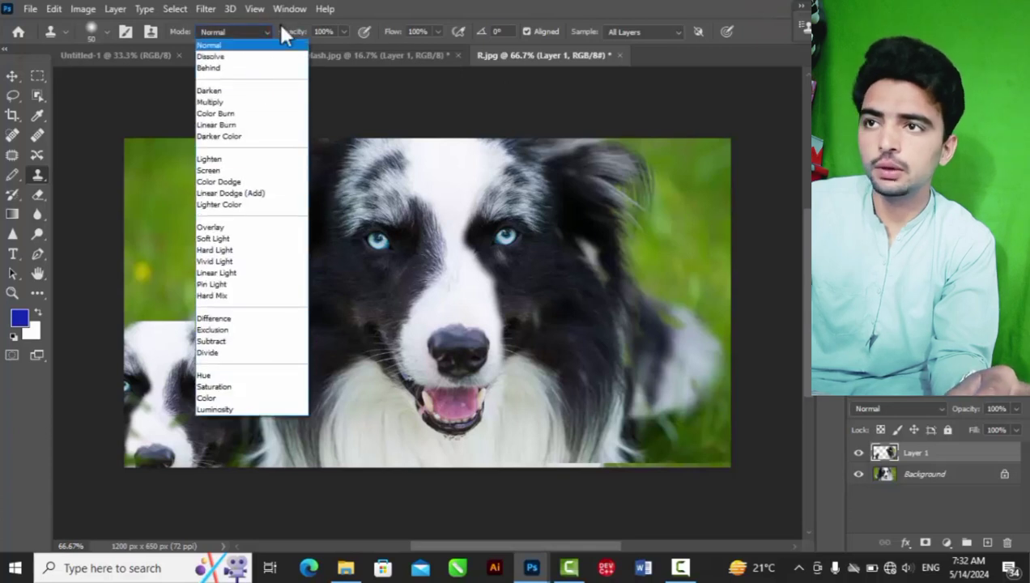
pyautogui.click(259, 30)
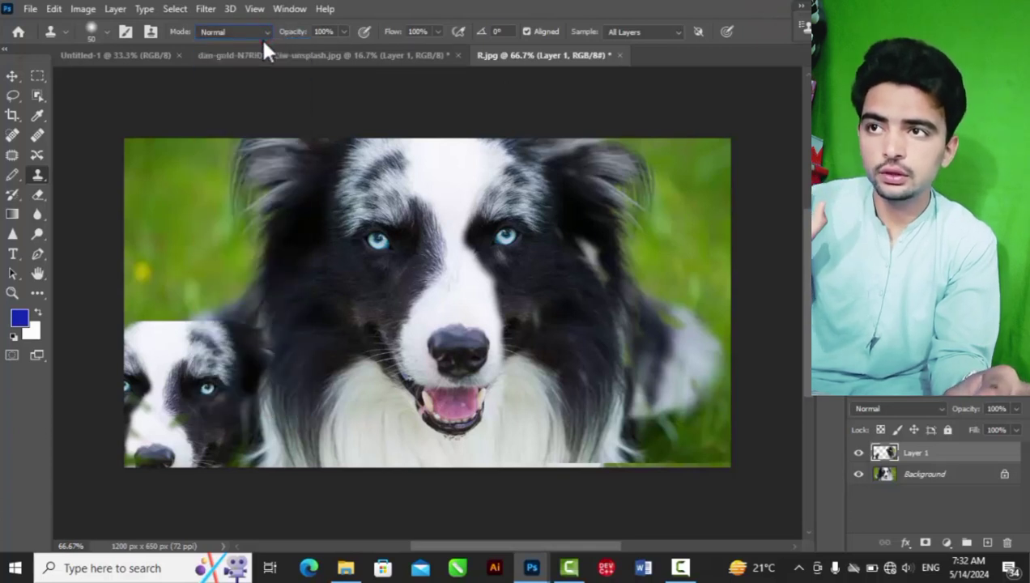